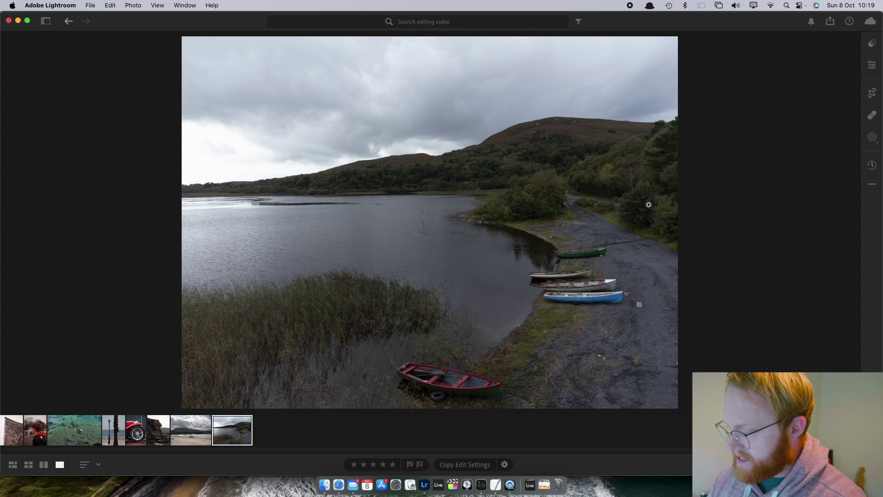
Check the lake photo's camera, file and location information.
{"action": "key", "text": "i"}
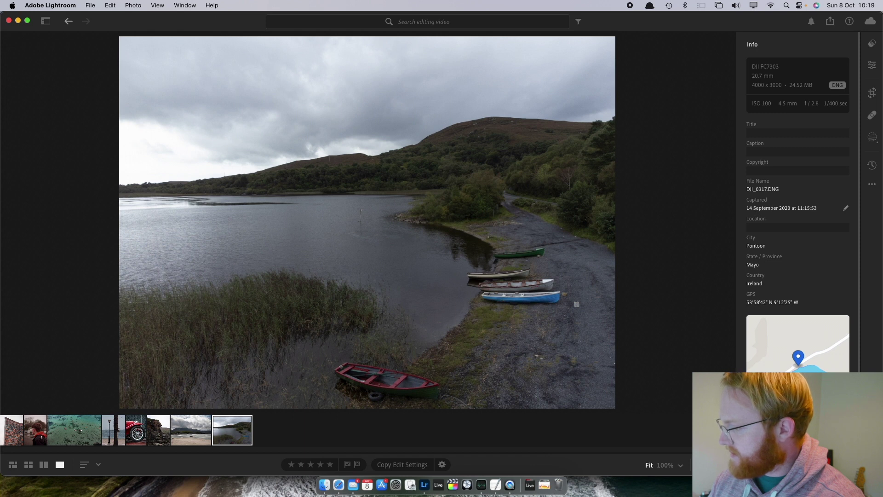
{"action": "key", "text": "i"}
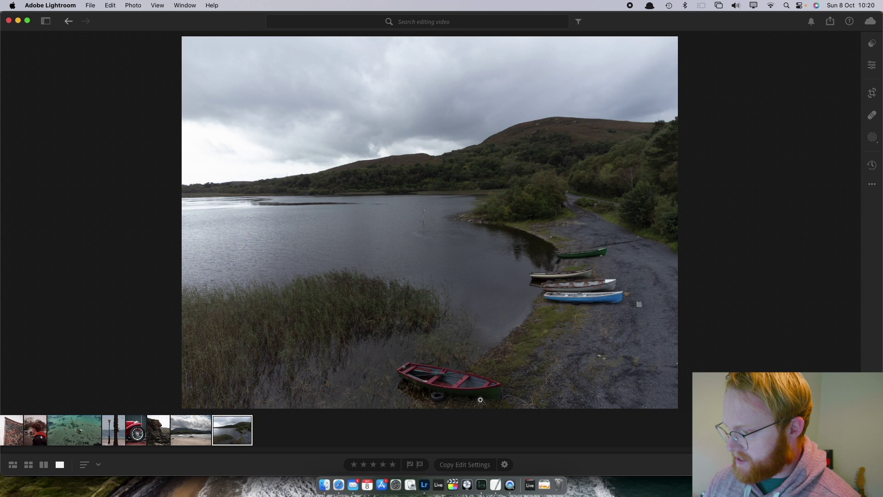
Try a 16 x 9 crop of the lake photo with the framing shifted around the boats, and reset the crop.
{"action": "key", "text": "c"}
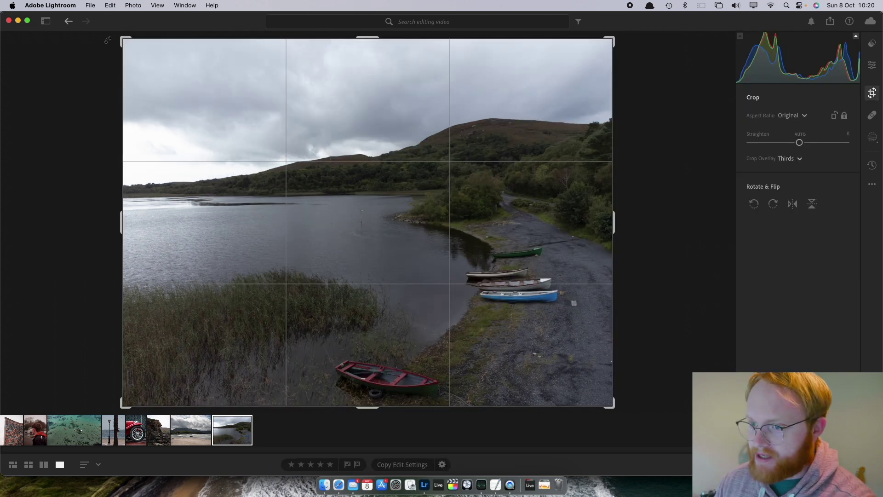
{"action": "left_click_drag", "start_coordinate": [124, 40], "coordinate": [150, 58]}
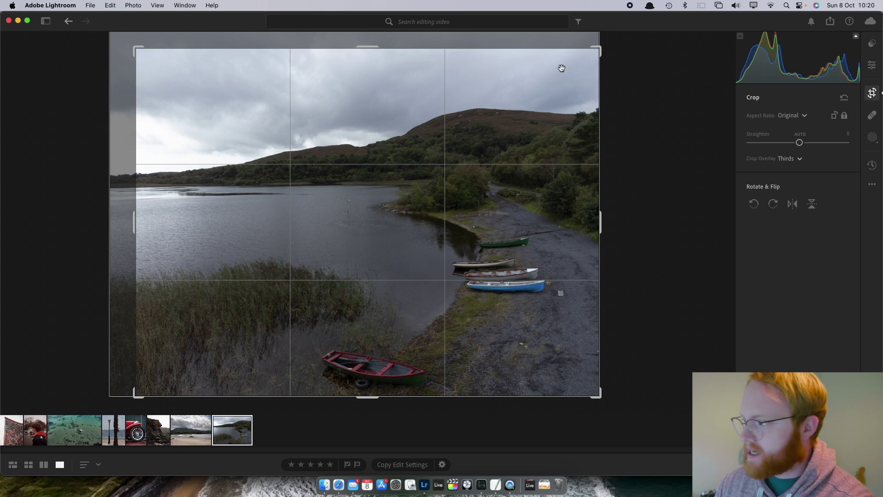
{"action": "left_click", "coordinate": [799, 115]}
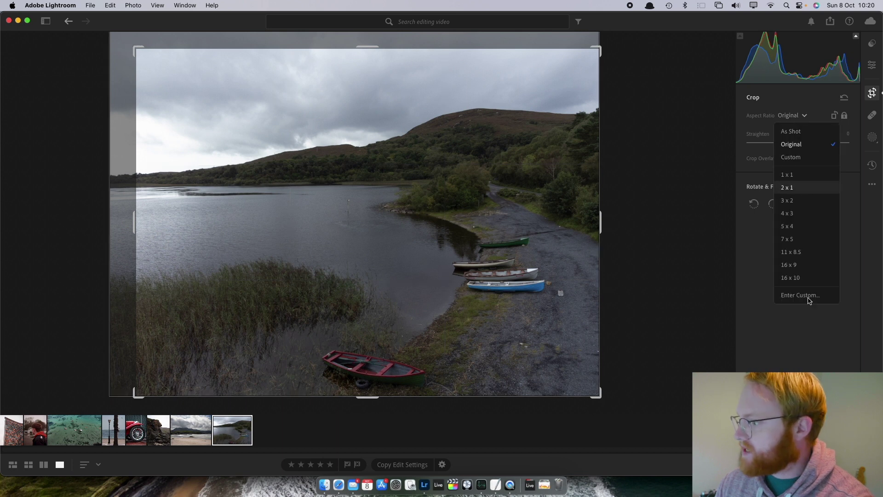
{"action": "left_click", "coordinate": [804, 262]}
{"action": "left_click_drag", "start_coordinate": [446, 254], "coordinate": [527, 201]}
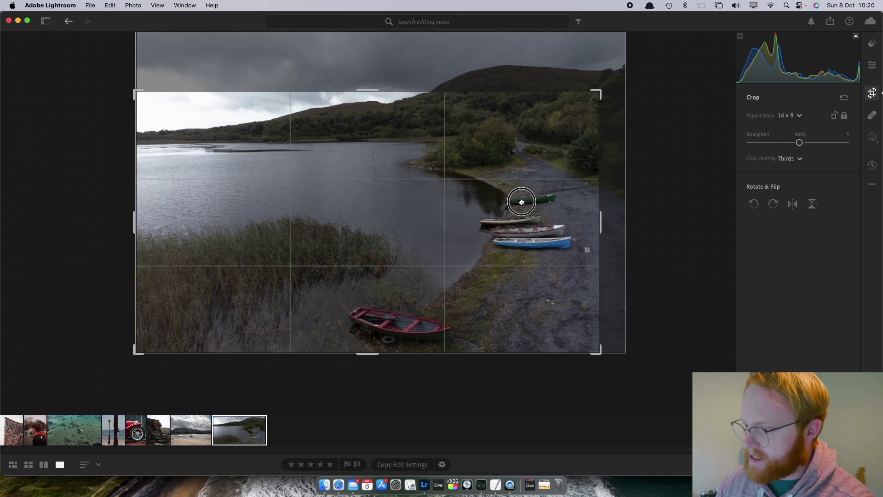
{"action": "left_click_drag", "start_coordinate": [473, 197], "coordinate": [479, 244]}
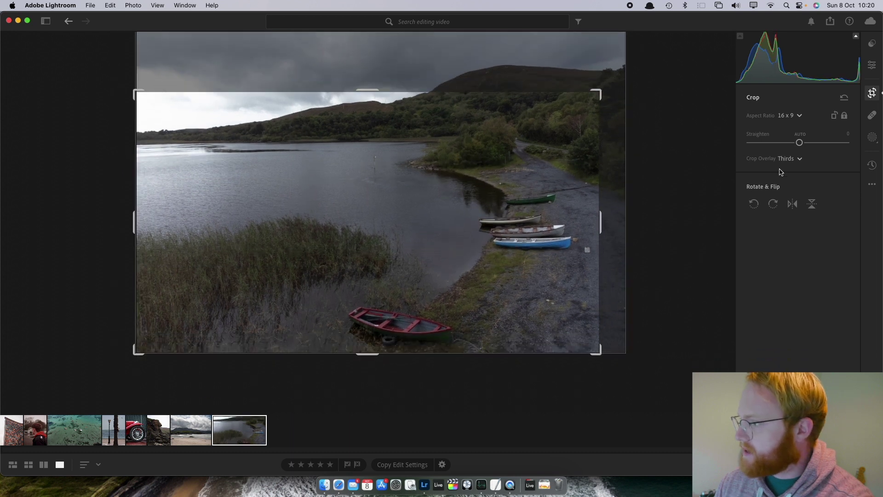
{"action": "key", "text": "super+alt+r"}
Crop the photo tighter from its upper-left corner at the original aspect ratio and apply the crop.
{"action": "left_click_drag", "start_coordinate": [119, 36], "coordinate": [150, 61]}
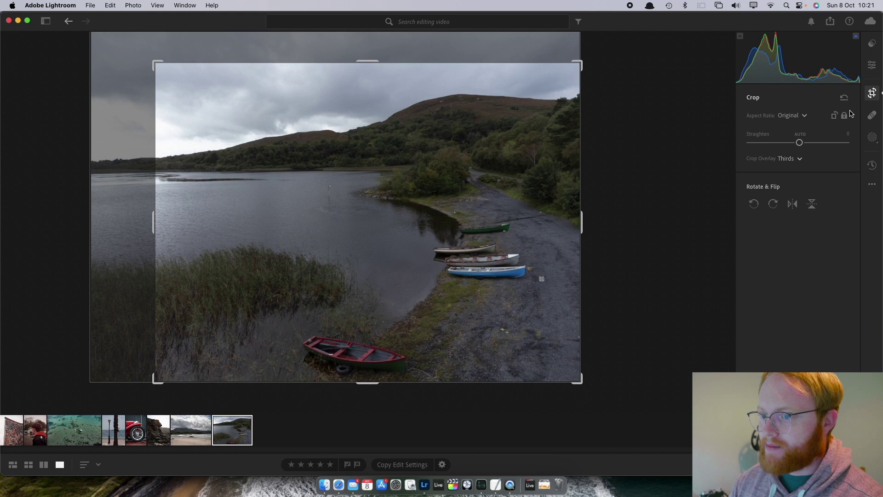
{"action": "key", "text": "Return"}
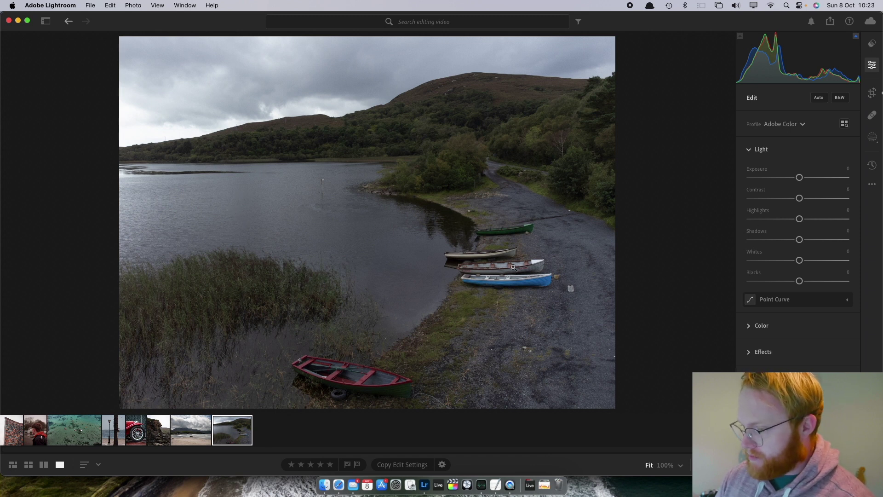
Try Exposure settings of +1.12, -0.93 and -3.05 on the photo, resetting Exposure to 0.
{"action": "left_click_drag", "start_coordinate": [799, 178], "coordinate": [810, 178]}
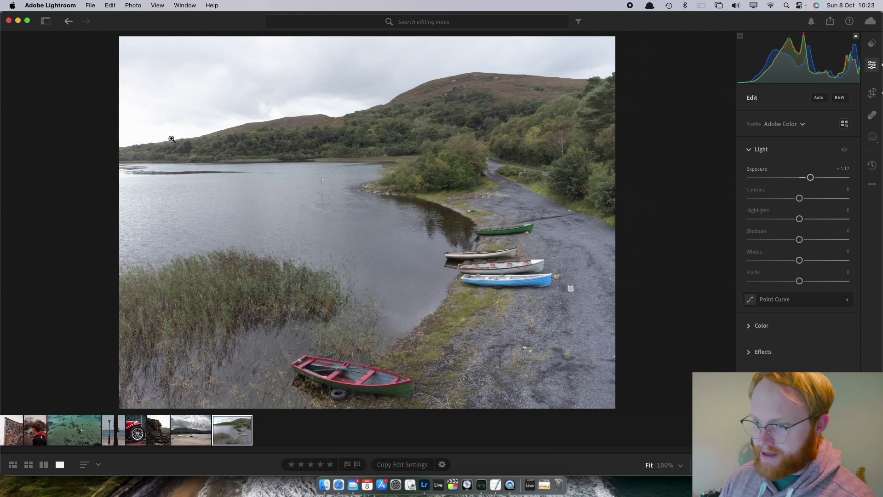
{"action": "left_click_drag", "start_coordinate": [810, 179], "coordinate": [791, 178]}
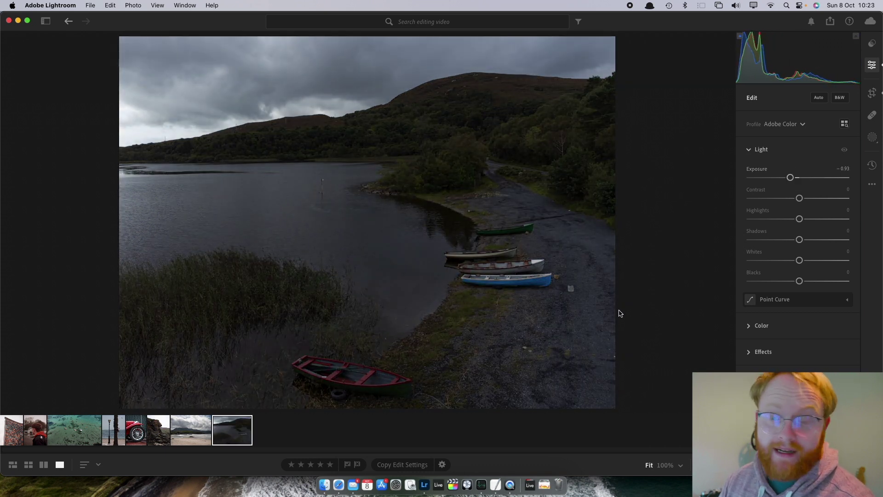
{"action": "double_click", "coordinate": [795, 180]}
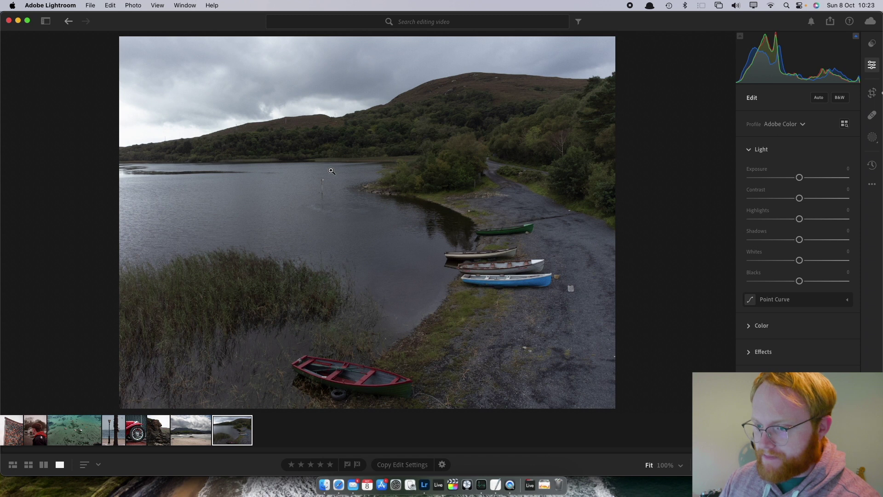
{"action": "left_click_drag", "start_coordinate": [799, 177], "coordinate": [769, 177]}
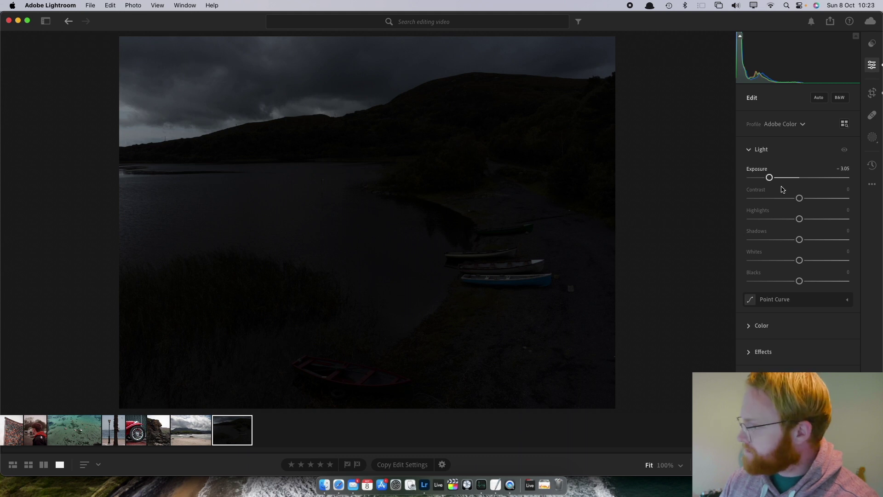
{"action": "double_click", "coordinate": [770, 178]}
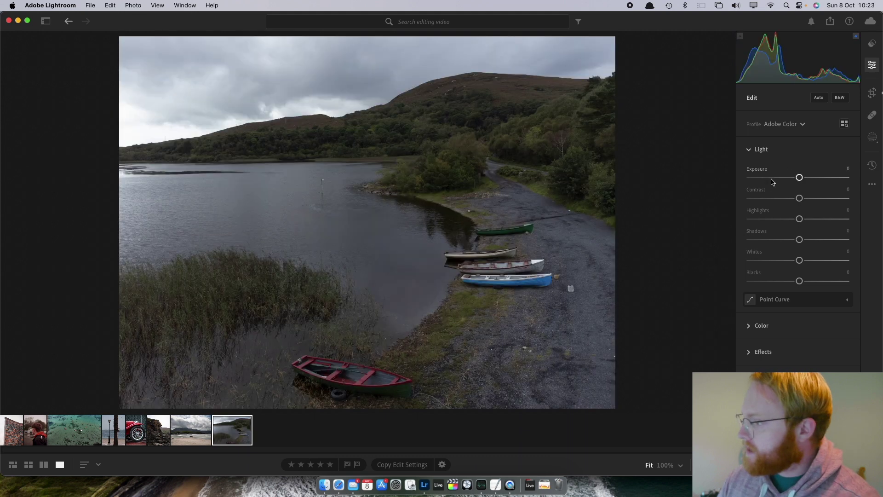
Set the photo's Exposure to +0.99, Contrast to -13 and Blacks to -25, leaving the other light adjustments at 0.
{"action": "left_click_drag", "start_coordinate": [800, 179], "coordinate": [811, 178]}
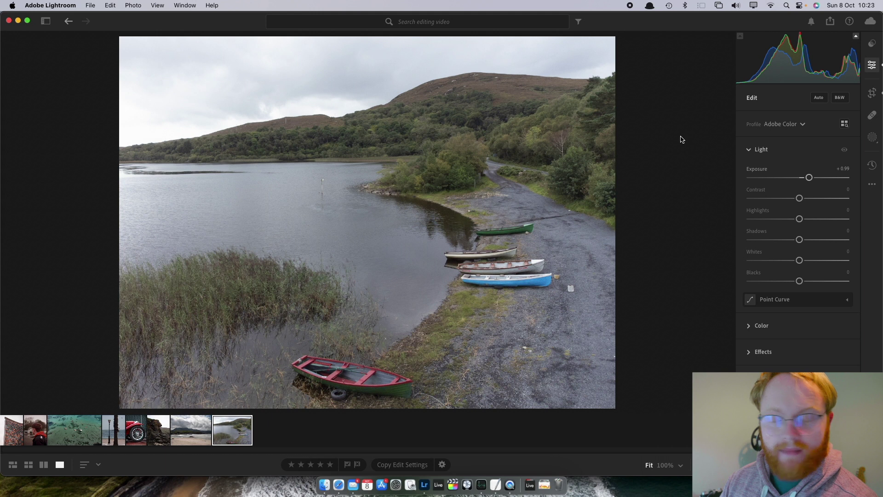
{"action": "left_click_drag", "start_coordinate": [800, 198], "coordinate": [813, 245]}
{"action": "double_click", "coordinate": [778, 220]}
{"action": "double_click", "coordinate": [812, 244]}
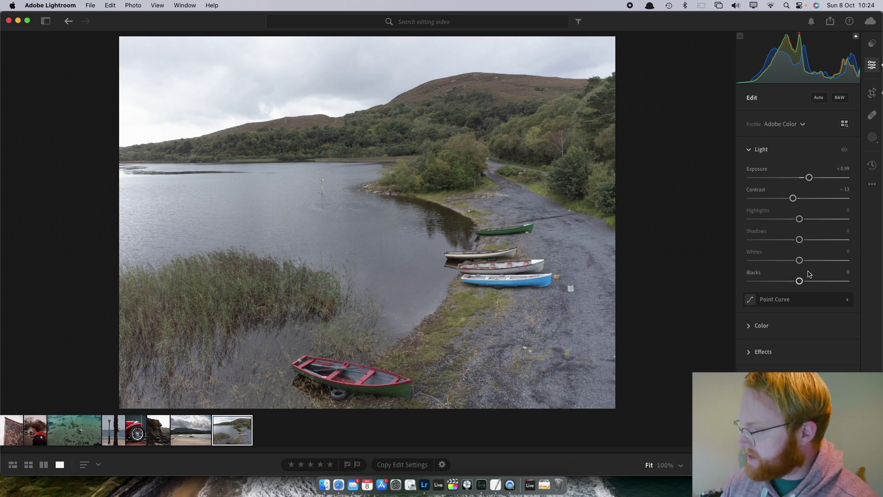
{"action": "left_click_drag", "start_coordinate": [800, 281], "coordinate": [788, 281]}
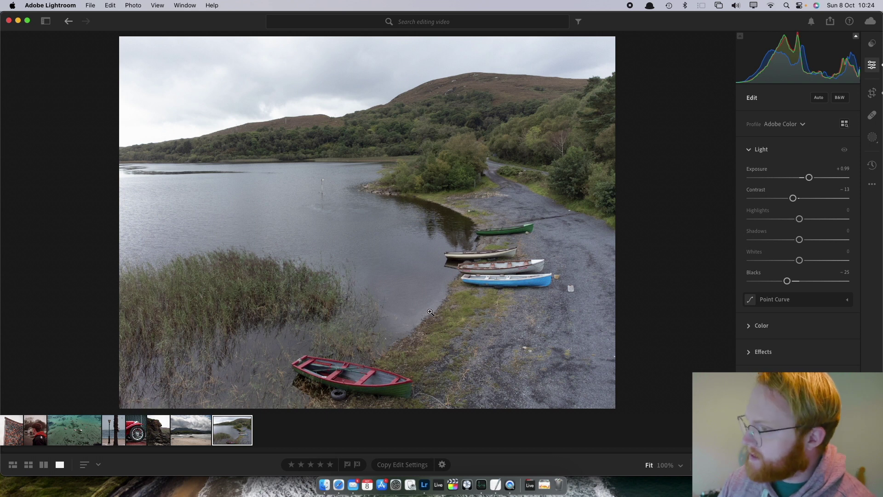
Compare the photo with and without its light adjustments.
{"action": "left_click", "coordinate": [844, 150]}
{"action": "left_click", "coordinate": [844, 149]}
{"action": "left_click", "coordinate": [844, 150]}
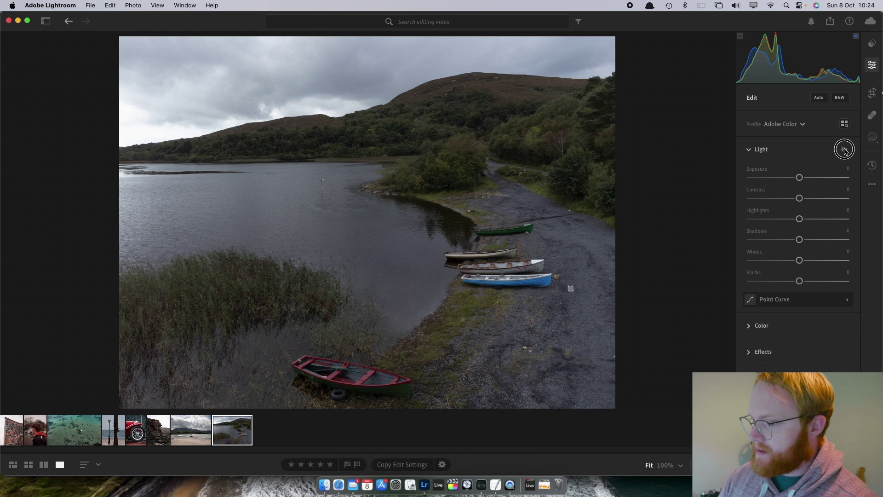
{"action": "left_click", "coordinate": [844, 150]}
{"action": "left_click", "coordinate": [844, 150]}
{"action": "left_click", "coordinate": [844, 149]}
{"action": "left_click", "coordinate": [845, 150]}
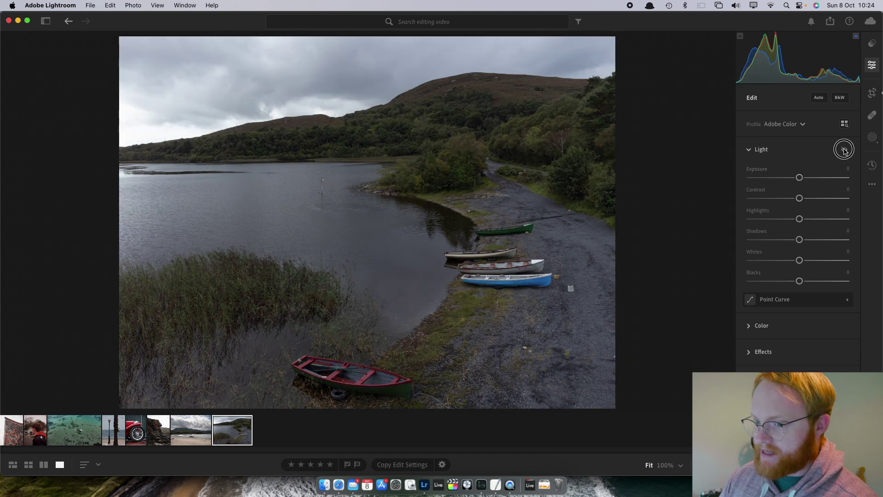
{"action": "left_click", "coordinate": [844, 150]}
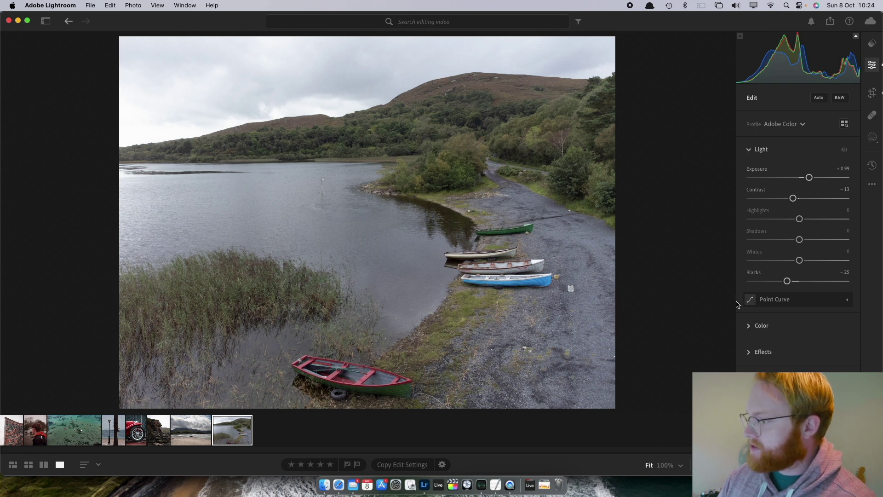
Try lifting the bright end of the photo's point curve slightly.
{"action": "left_click", "coordinate": [750, 300]}
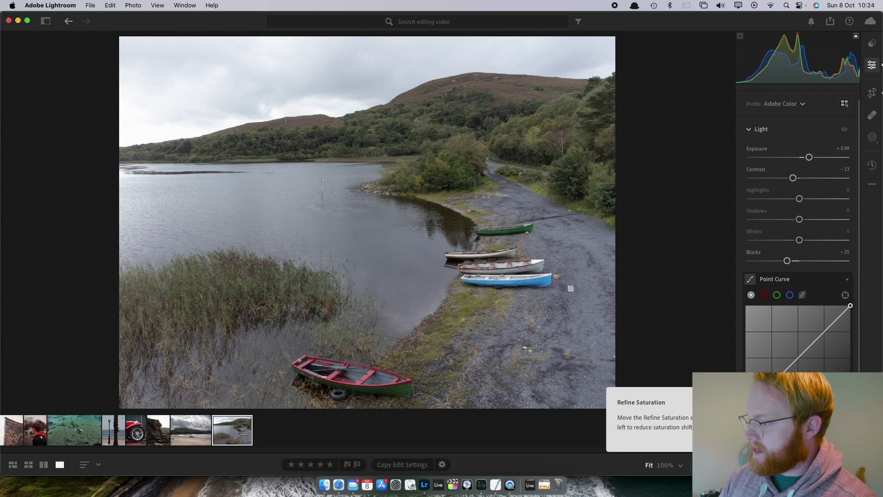
{"action": "mouse_move", "coordinate": [827, 328]}
{"action": "left_mouse_down"}
{"action": "mouse_move", "coordinate": [827, 341]}
{"action": "mouse_move", "coordinate": [829, 320]}
{"action": "mouse_move", "coordinate": [836, 327]}
{"action": "mouse_move", "coordinate": [828, 321]}
{"action": "left_mouse_up"}
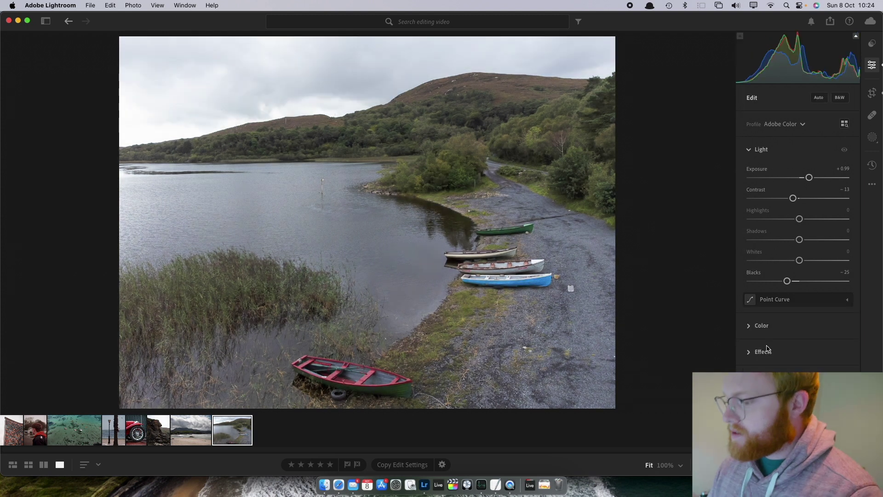
{"action": "left_click", "coordinate": [749, 150]}
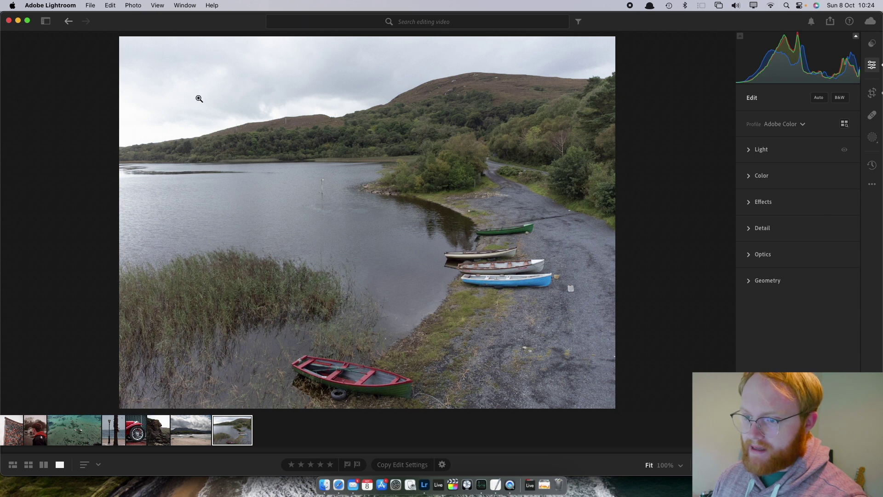
Create a sky mask with Exposure -0.72 and Highlights -60, and compare the sky with and without these adjustments.
{"action": "left_click", "coordinate": [871, 137]}
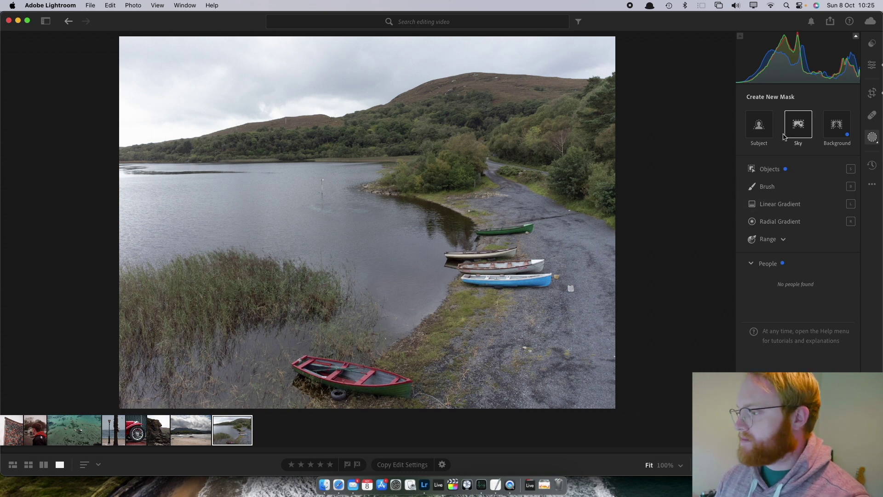
{"action": "mouse_move", "coordinate": [789, 133]}
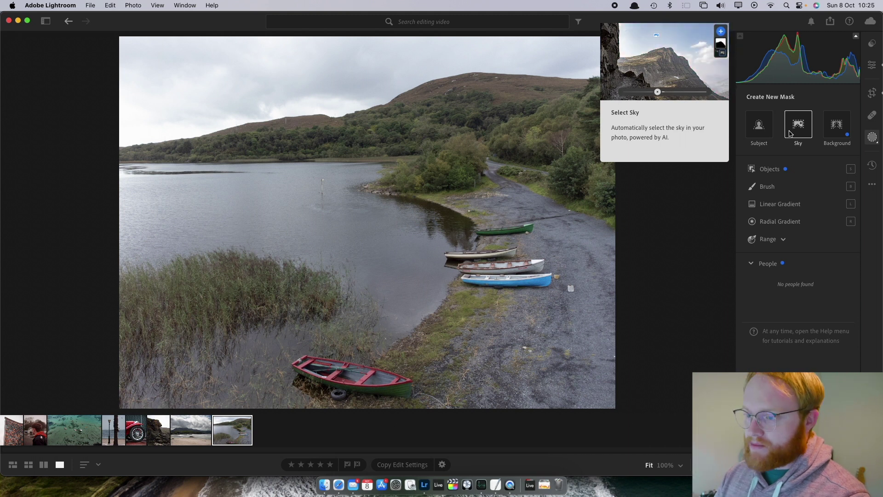
{"action": "left_click", "coordinate": [790, 134]}
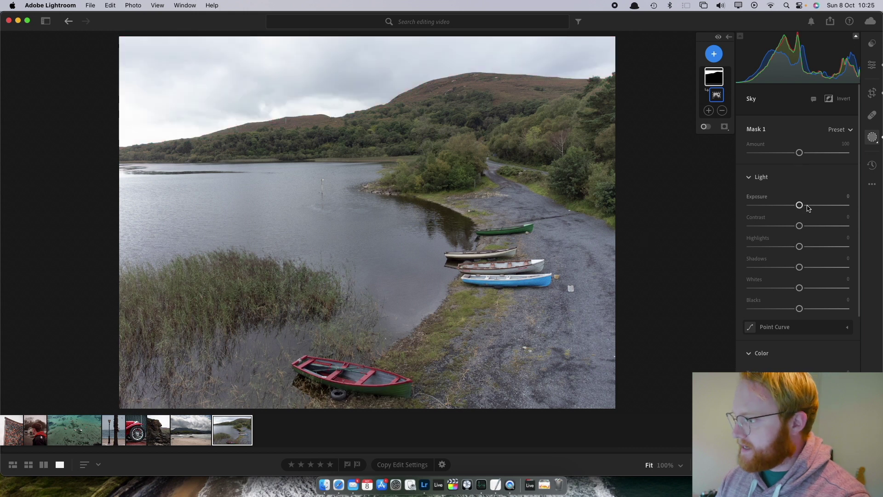
{"action": "left_click_drag", "start_coordinate": [800, 206], "coordinate": [794, 205]}
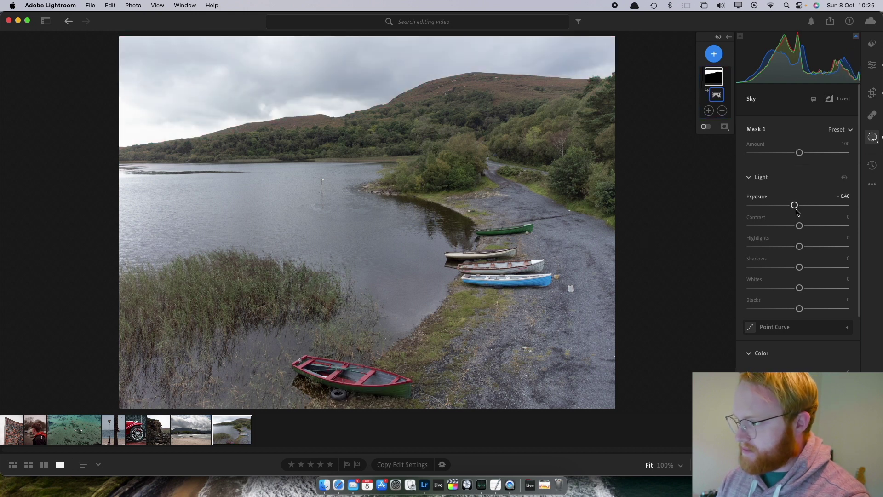
{"action": "left_click_drag", "start_coordinate": [801, 246], "coordinate": [776, 255]}
{"action": "left_click_drag", "start_coordinate": [794, 204], "coordinate": [790, 205]}
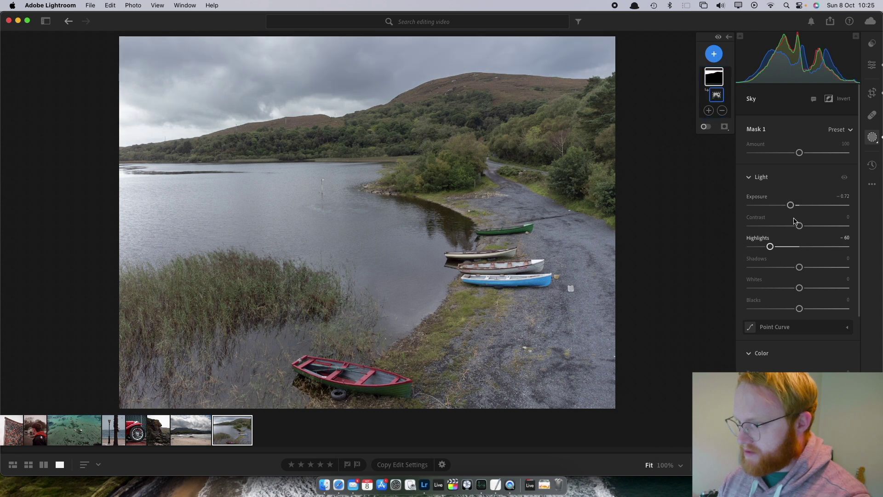
{"action": "left_click", "coordinate": [846, 178]}
{"action": "left_click", "coordinate": [846, 178]}
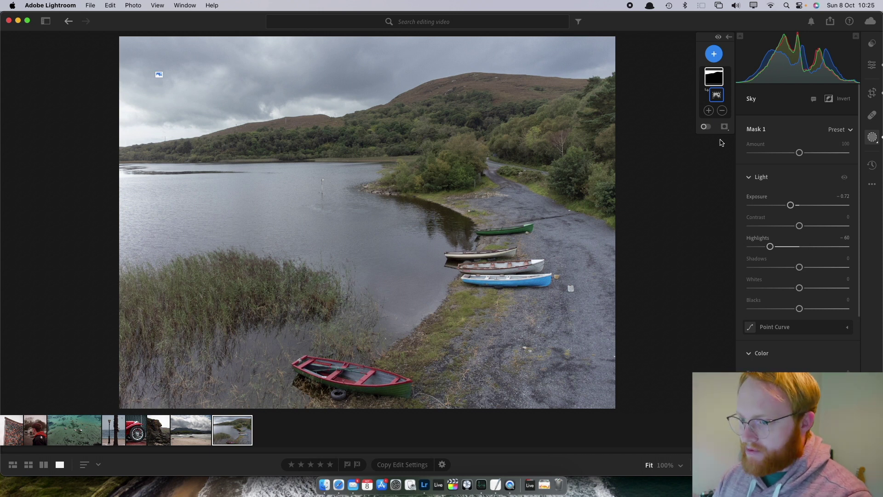
Warm the whole photo slightly by setting the white balance temperature to 6,004 after testing cooler and warmer values.
{"action": "left_click", "coordinate": [871, 65]}
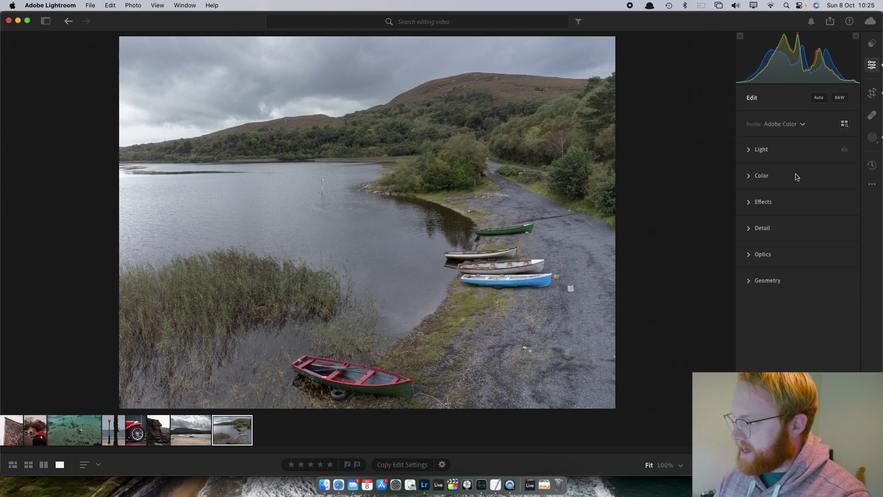
{"action": "left_click", "coordinate": [748, 177]}
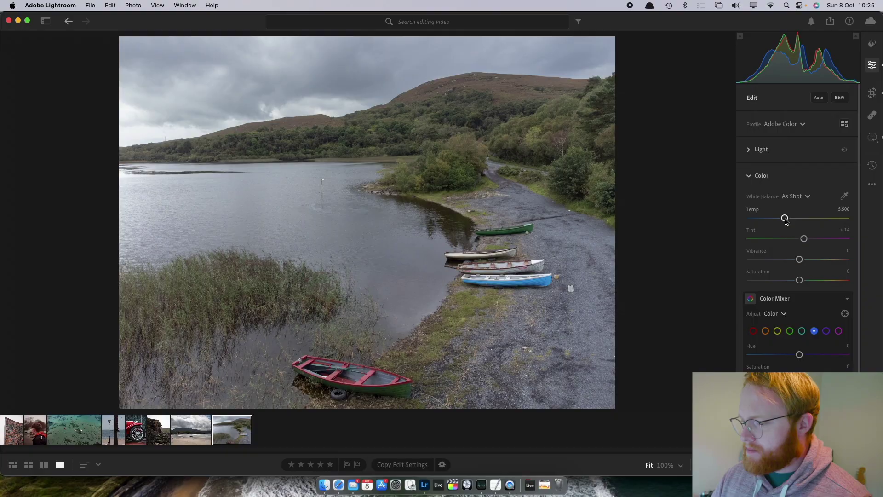
{"action": "mouse_move", "coordinate": [784, 218]}
{"action": "left_mouse_down"}
{"action": "mouse_move", "coordinate": [771, 221]}
{"action": "mouse_move", "coordinate": [780, 222]}
{"action": "left_mouse_up"}
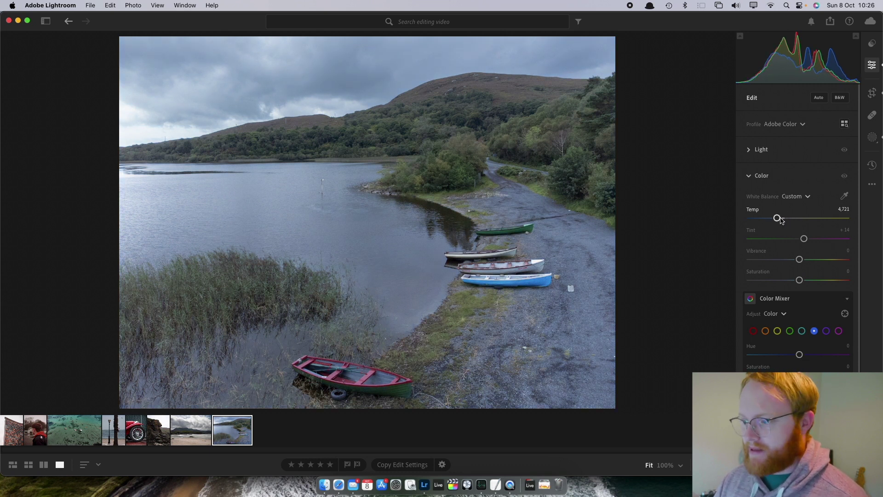
{"action": "left_click_drag", "start_coordinate": [780, 222], "coordinate": [818, 222]}
{"action": "double_click", "coordinate": [822, 222]}
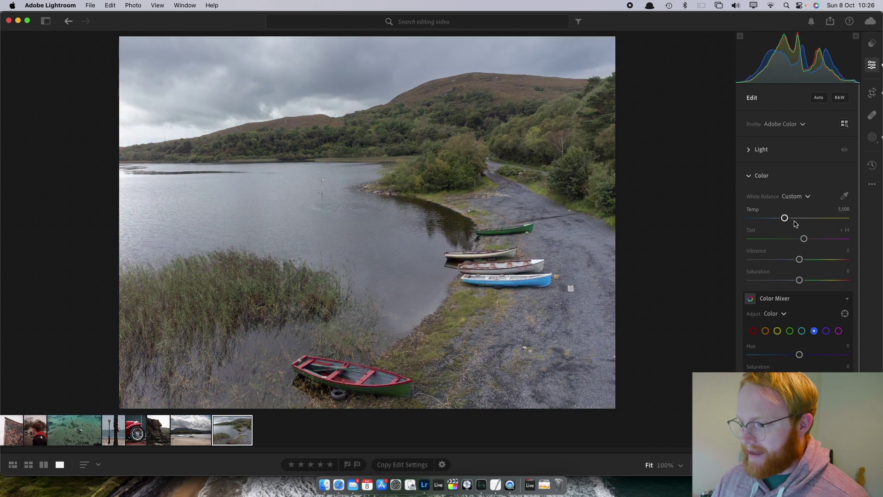
{"action": "left_click_drag", "start_coordinate": [785, 221], "coordinate": [790, 223]}
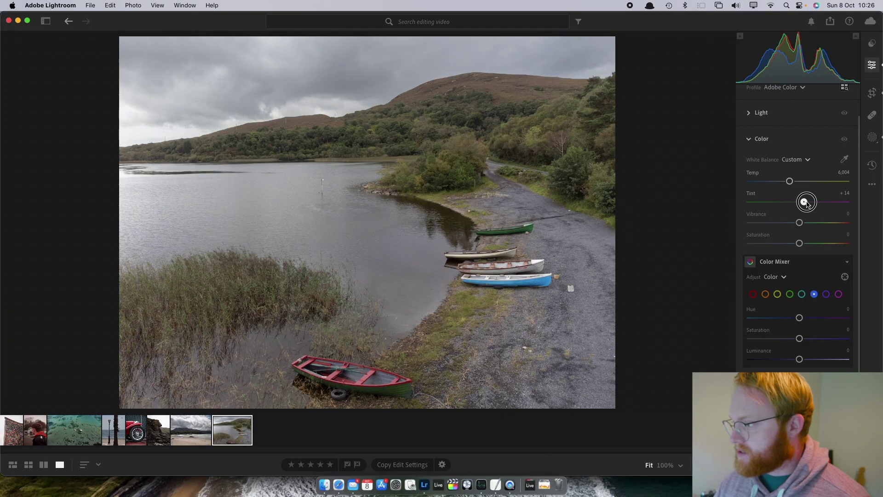
Try a more magenta tint on the photo and reset Tint to its default.
{"action": "mouse_move", "coordinate": [807, 204]}
{"action": "left_mouse_down"}
{"action": "mouse_move", "coordinate": [795, 203]}
{"action": "mouse_move", "coordinate": [813, 204]}
{"action": "left_mouse_up"}
{"action": "double_click", "coordinate": [812, 204]}
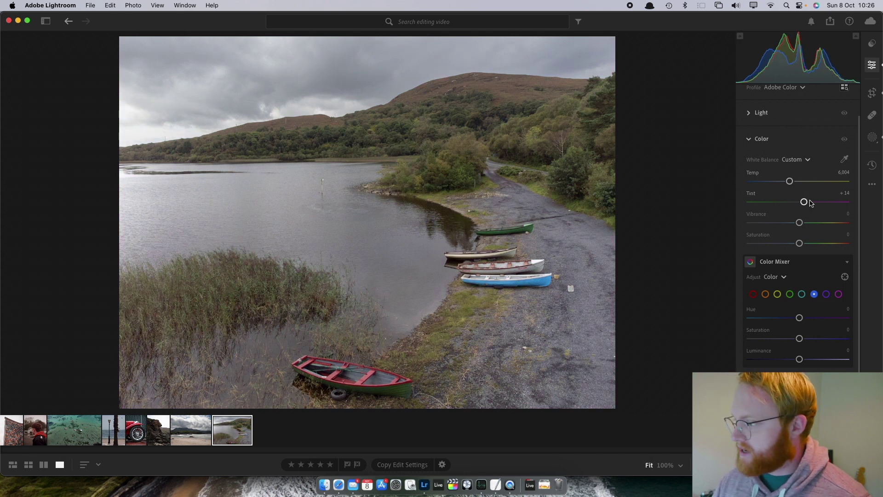
Try raising Vibrance to +100 and Saturation strongly on the whole photo, and reset both to their defaults.
{"action": "scroll", "coordinate": [809, 203], "scroll_direction": "down", "scroll_amount": 2}
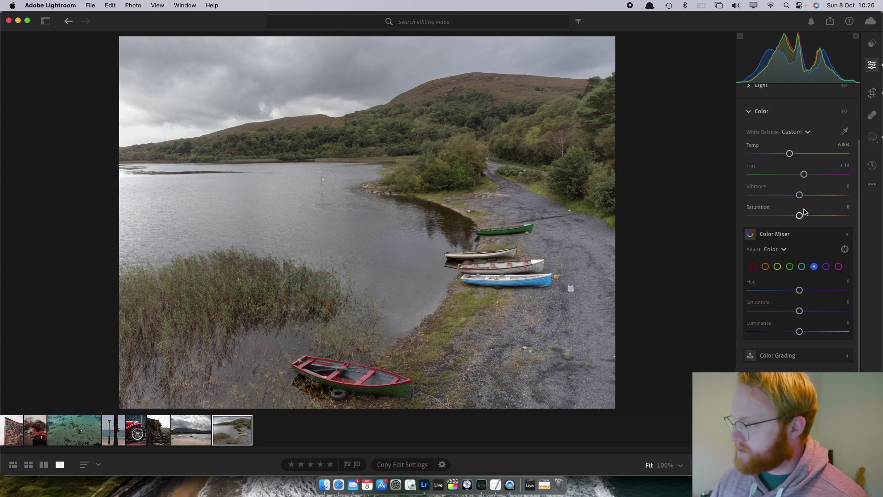
{"action": "left_click_drag", "start_coordinate": [803, 217], "coordinate": [839, 199]}
{"action": "double_click", "coordinate": [833, 215]}
{"action": "double_click", "coordinate": [840, 197]}
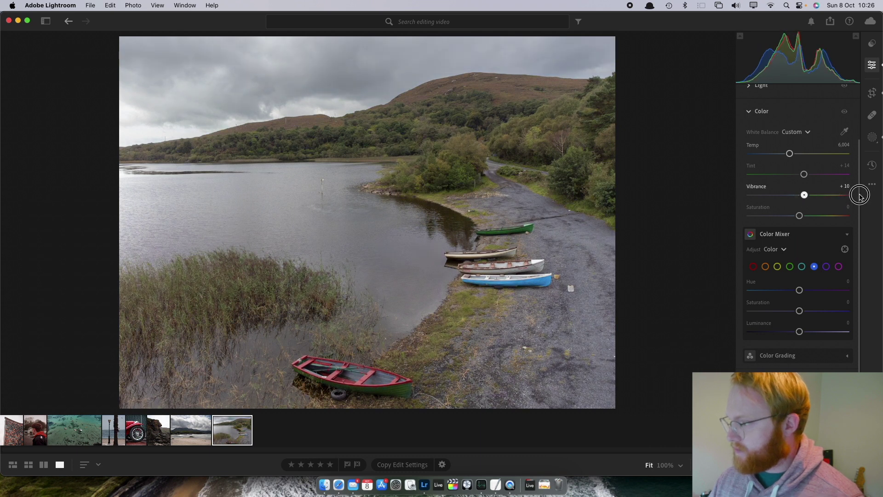
{"action": "left_click", "coordinate": [851, 197]}
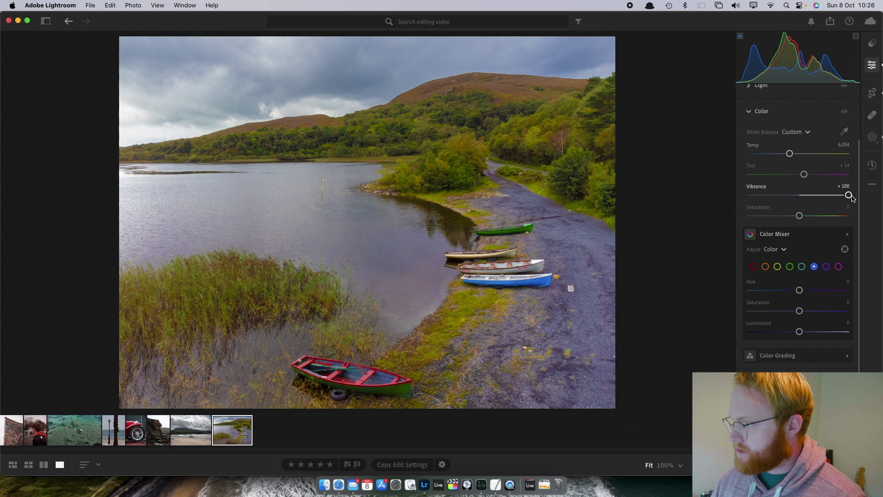
{"action": "double_click", "coordinate": [849, 196]}
{"action": "left_click", "coordinate": [849, 216]}
{"action": "double_click", "coordinate": [848, 216]}
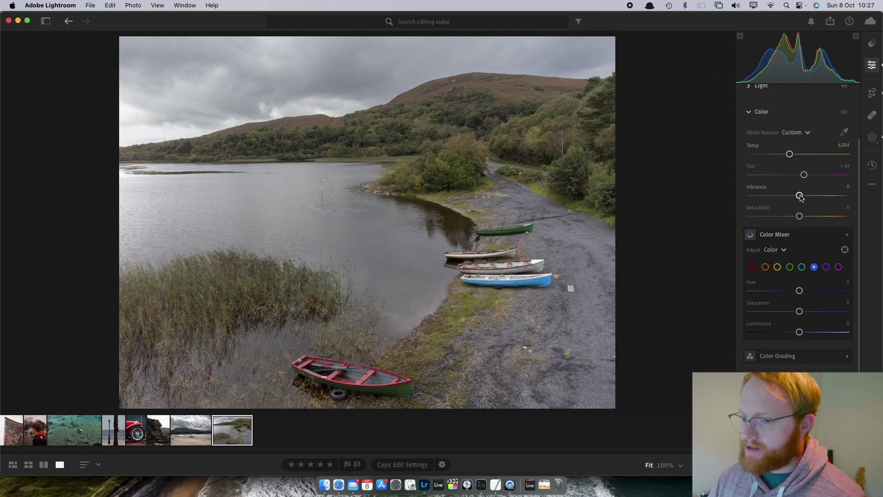
Set the photo's Vibrance to +22 and Saturation to +28, and compare the image with and without the color adjustments.
{"action": "left_click_drag", "start_coordinate": [800, 217], "coordinate": [813, 199]}
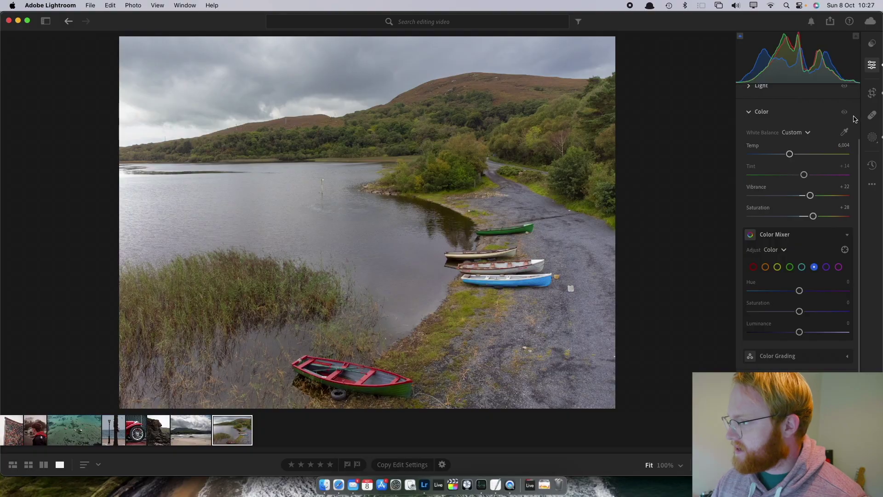
{"action": "left_click", "coordinate": [845, 113]}
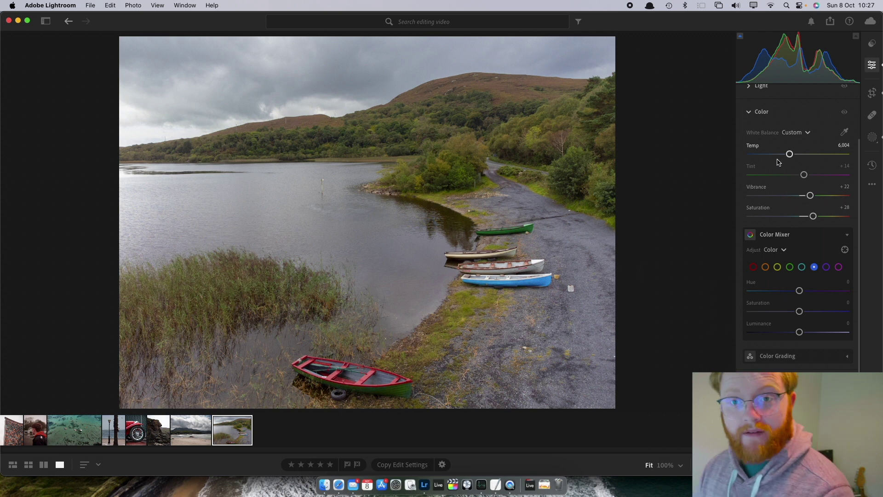
Try shifting the green hue and lowering green Saturation to -100 in the Color Mixer, and reset both.
{"action": "scroll", "coordinate": [777, 162], "scroll_direction": "down", "scroll_amount": 1}
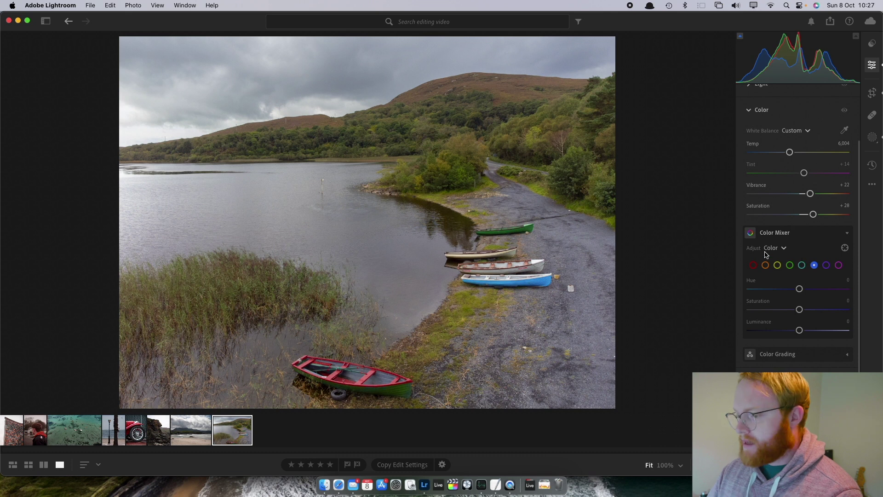
{"action": "left_click", "coordinate": [790, 265]}
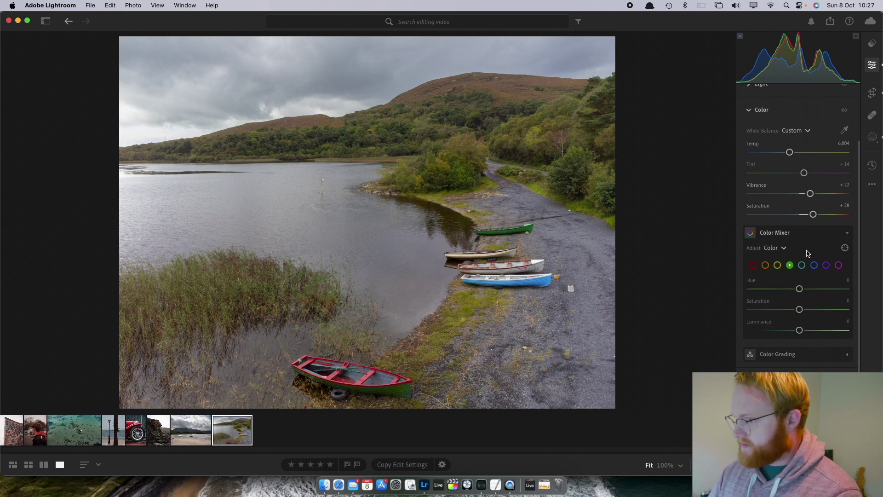
{"action": "mouse_move", "coordinate": [800, 290]}
{"action": "left_mouse_down"}
{"action": "mouse_move", "coordinate": [835, 292]}
{"action": "mouse_move", "coordinate": [741, 292]}
{"action": "mouse_move", "coordinate": [791, 292]}
{"action": "left_mouse_up"}
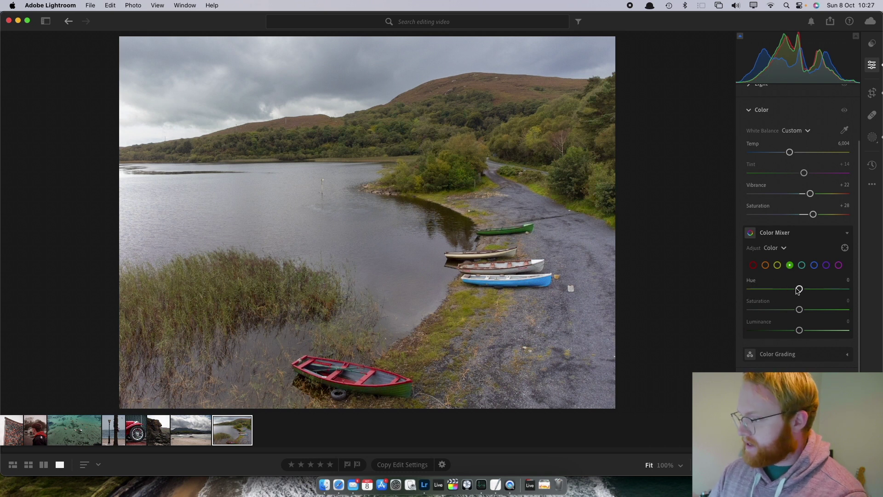
{"action": "left_click_drag", "start_coordinate": [799, 309], "coordinate": [722, 305]}
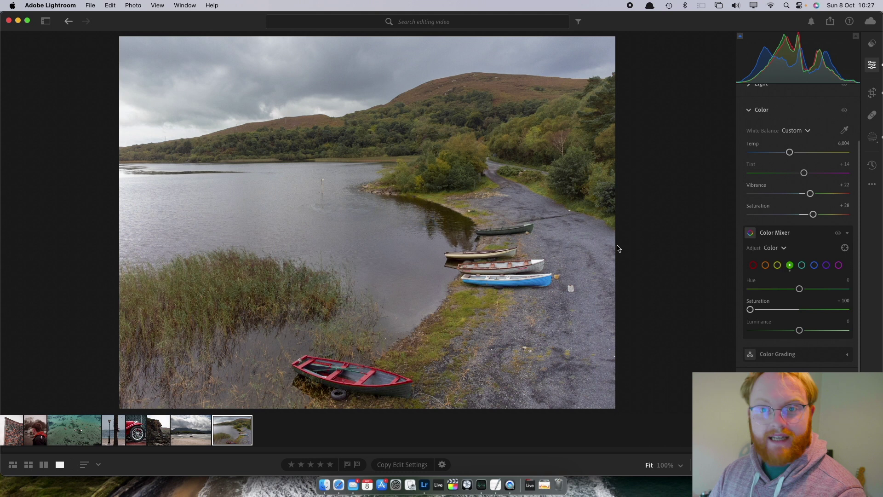
{"action": "double_click", "coordinate": [751, 310]}
In the Color Mixer, set yellow Hue to +64 and yellow Saturation to -17, and reduce green Saturation to -22.
{"action": "left_click", "coordinate": [777, 266]}
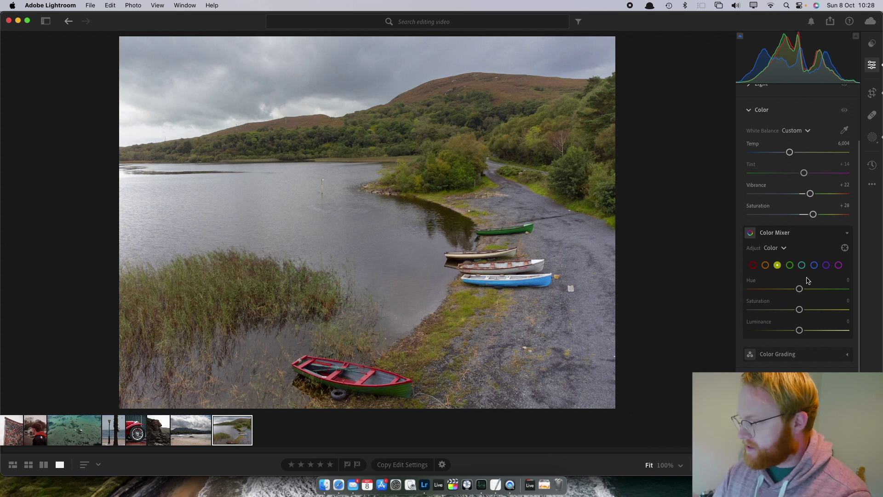
{"action": "left_click_drag", "start_coordinate": [799, 289], "coordinate": [831, 291]}
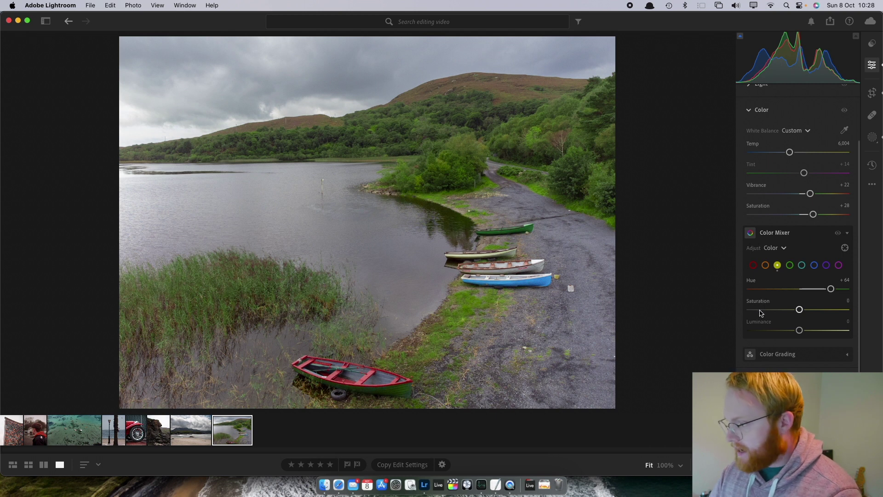
{"action": "left_click_drag", "start_coordinate": [799, 310], "coordinate": [789, 310]}
{"action": "left_click", "coordinate": [788, 265]}
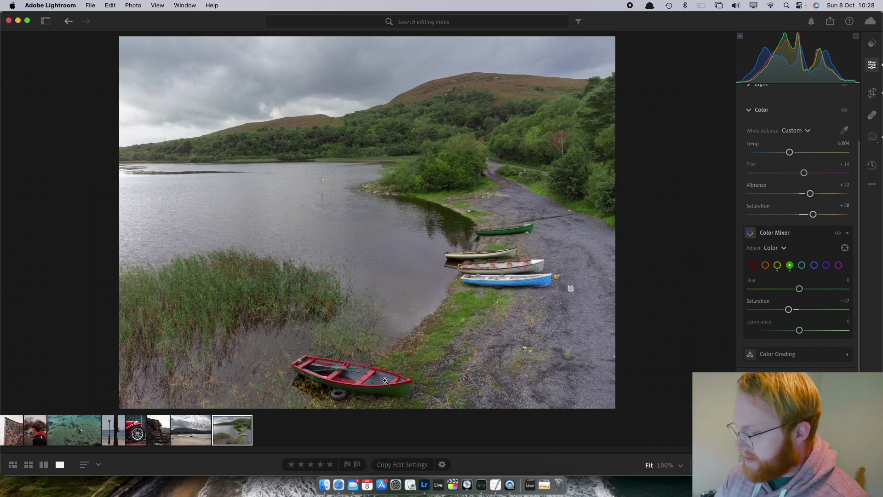
In the Color Mixer, set red Hue to -29 and Saturation to +25, and blue Hue to -19 and Saturation to +6.
{"action": "left_click", "coordinate": [754, 265]}
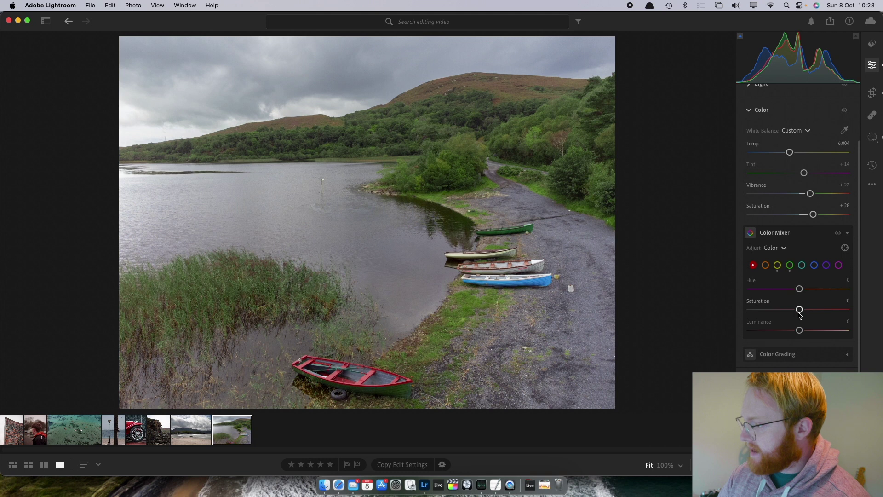
{"action": "left_click_drag", "start_coordinate": [799, 289], "coordinate": [811, 313]}
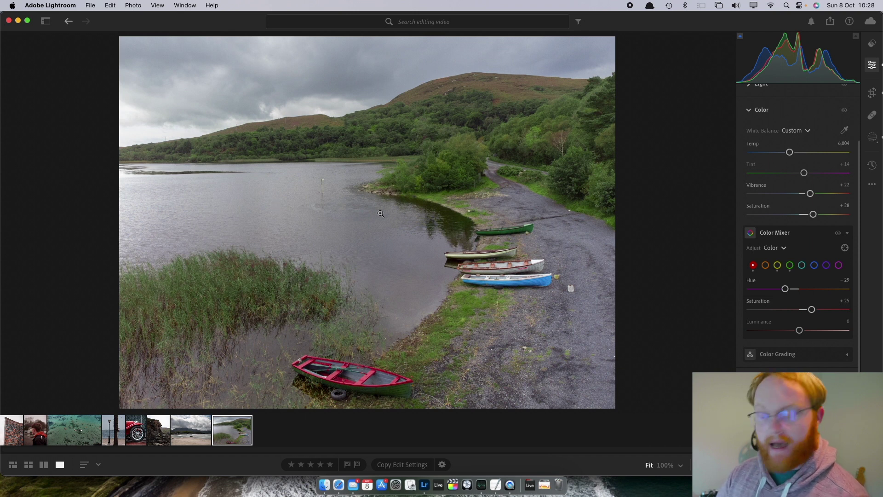
{"action": "left_click", "coordinate": [814, 265]}
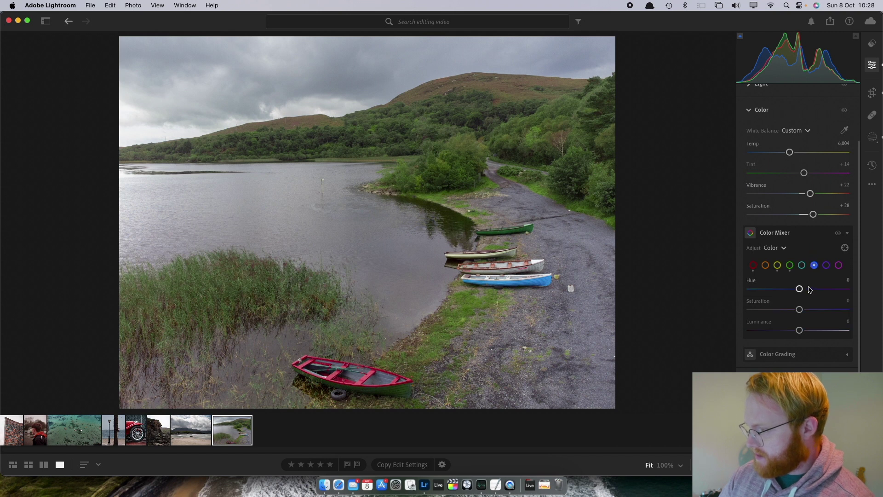
{"action": "left_click_drag", "start_coordinate": [800, 289], "coordinate": [802, 310]}
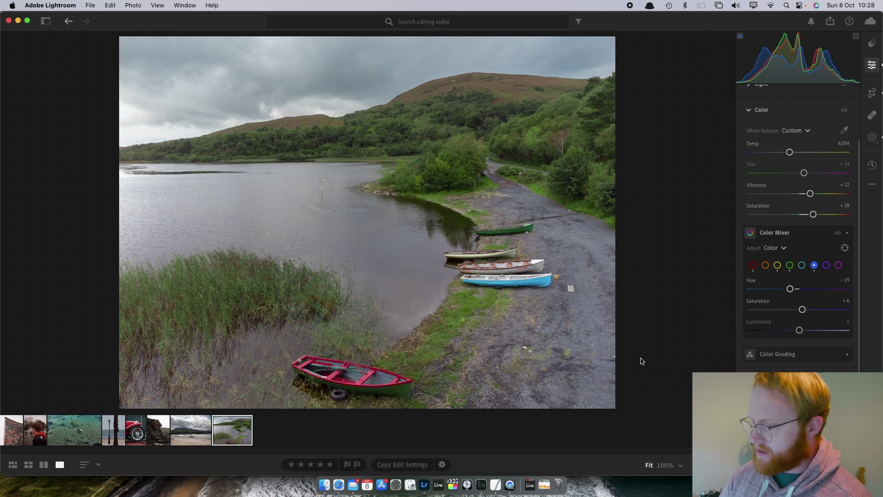
Compare the photo repeatedly with and without the Color Mixer adjustments.
{"action": "left_click", "coordinate": [838, 234]}
{"action": "left_click", "coordinate": [838, 233]}
{"action": "left_click", "coordinate": [838, 233]}
{"action": "left_click", "coordinate": [838, 233]}
{"action": "left_click", "coordinate": [838, 233]}
{"action": "left_click", "coordinate": [837, 233]}
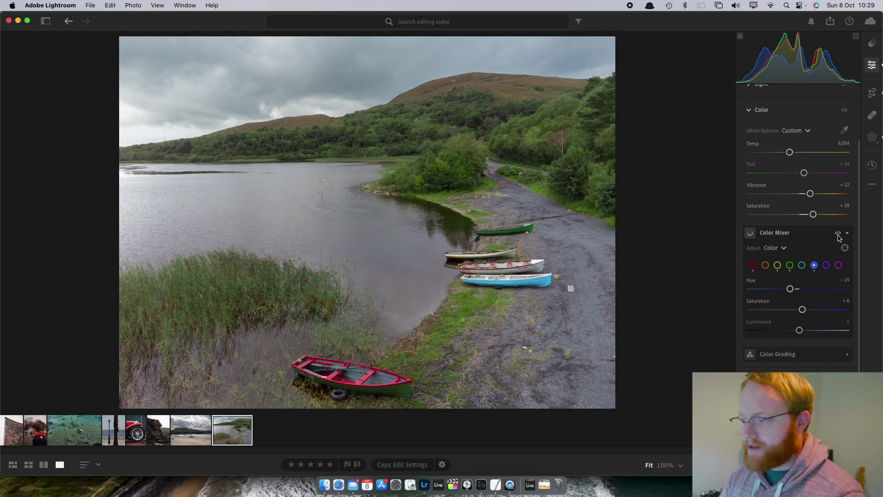
Try shifting the yellow Hue to -100 for an autumn look and undo the change.
{"action": "left_click", "coordinate": [788, 266]}
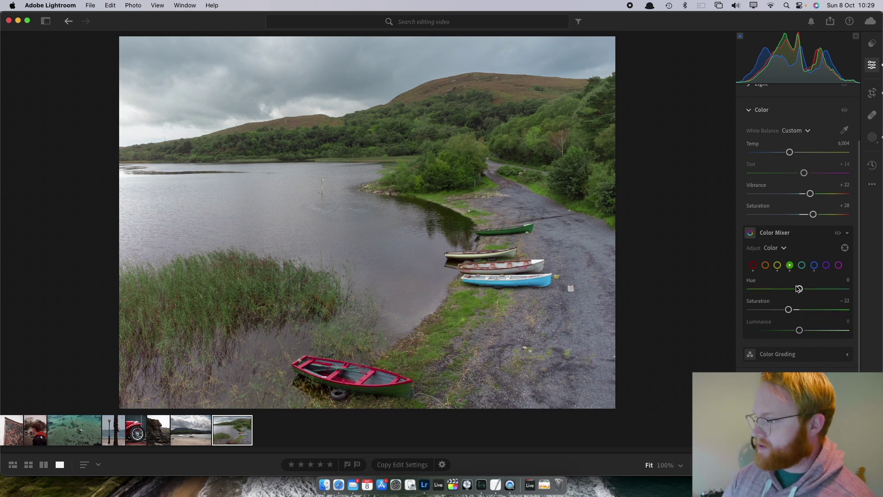
{"action": "left_click", "coordinate": [778, 265]}
{"action": "left_click_drag", "start_coordinate": [828, 288], "coordinate": [738, 290]}
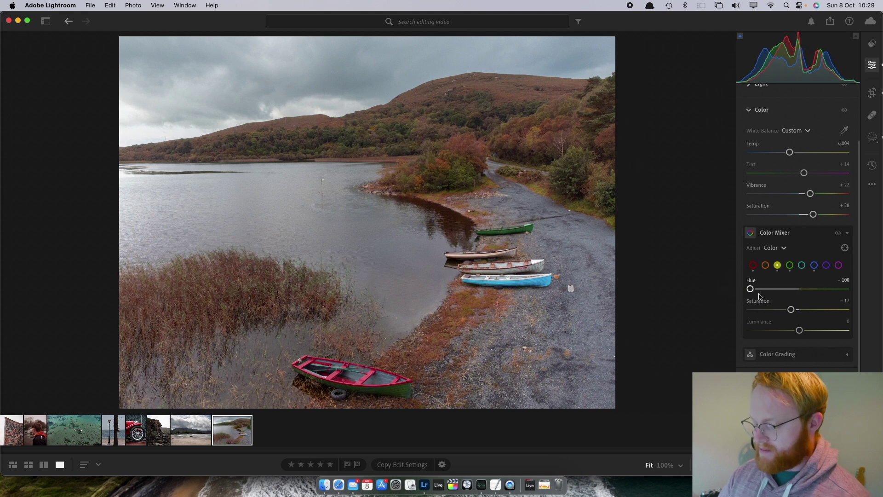
{"action": "key", "text": "super+z"}
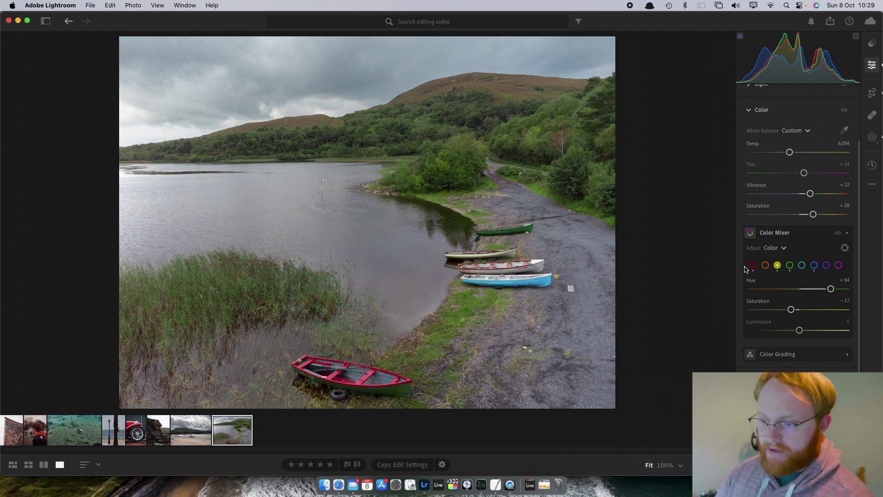
Try targeted Color Mixer adjustments on the boats up close, shifting the orange hue and raising blue Saturation to +100, and undo both.
{"action": "left_click", "coordinate": [510, 265]}
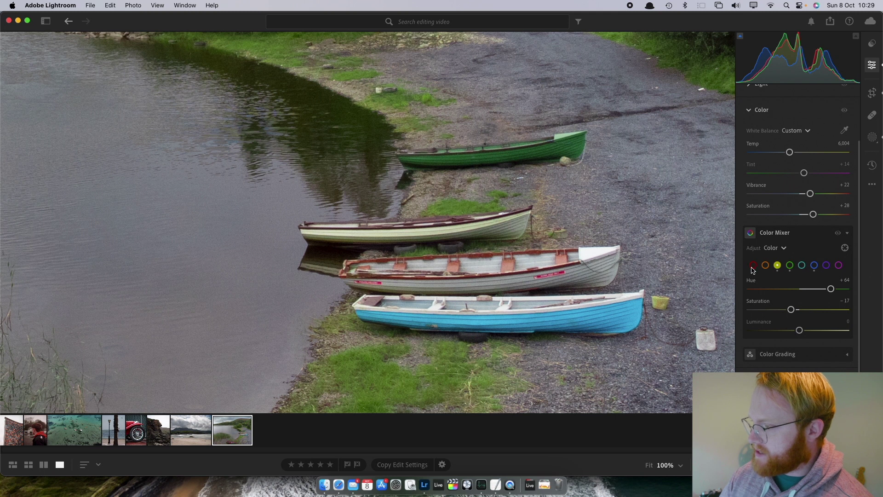
{"action": "left_click", "coordinate": [845, 248]}
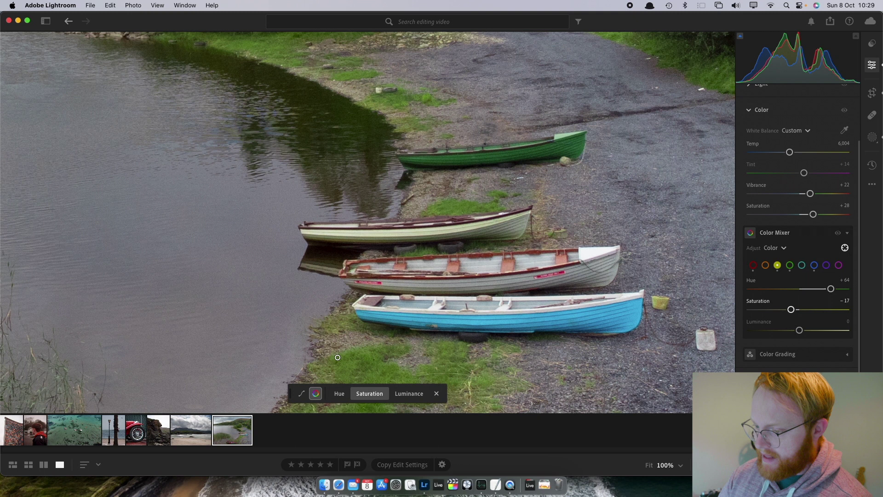
{"action": "left_click", "coordinate": [340, 395]}
{"action": "left_click_drag", "start_coordinate": [455, 265], "coordinate": [495, 266]}
{"action": "key", "text": "super+z"}
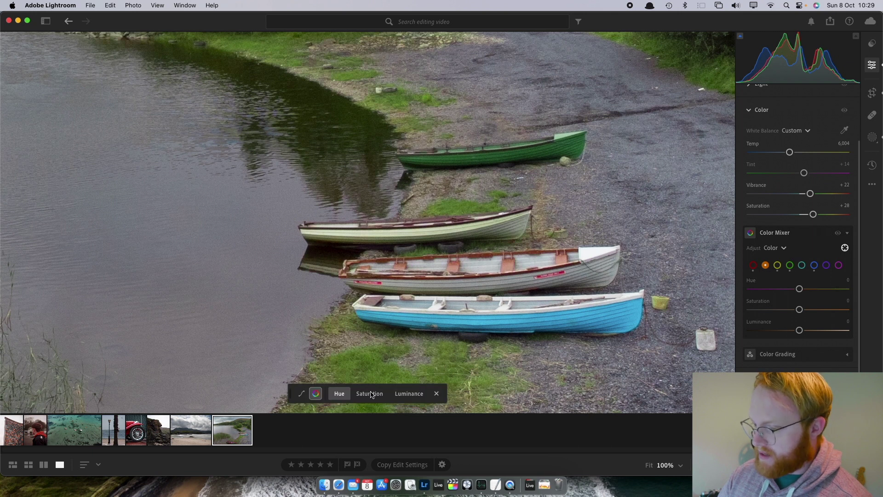
{"action": "mouse_move", "coordinate": [446, 328]}
{"action": "left_mouse_down"}
{"action": "mouse_move", "coordinate": [456, 334]}
{"action": "mouse_move", "coordinate": [447, 325]}
{"action": "left_mouse_up"}
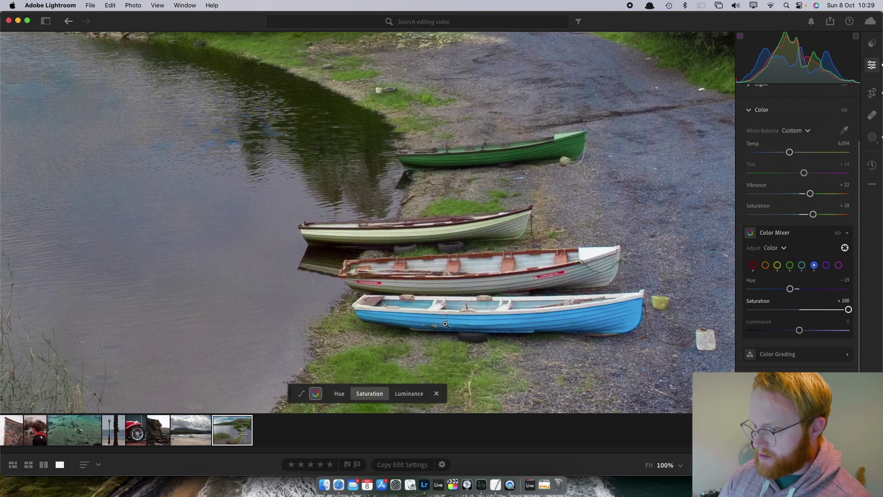
{"action": "key", "text": "super+z"}
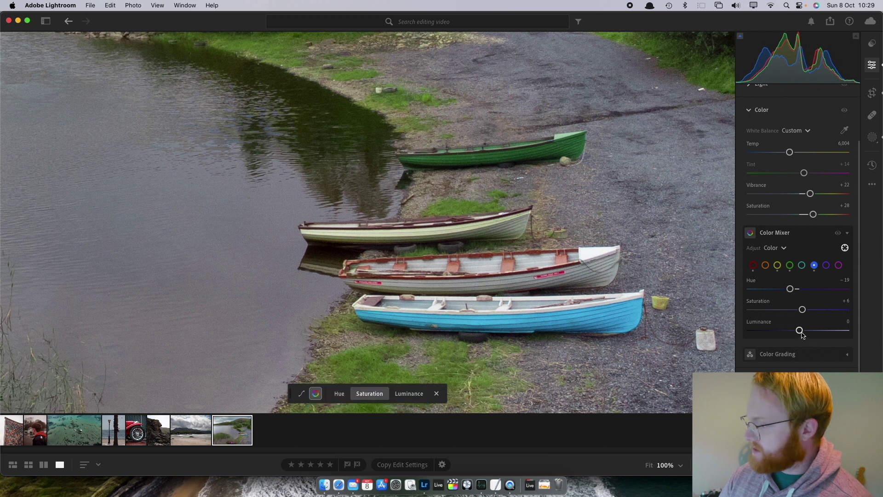
Try darkening the blue boat with a blue Luminance of about -24, undo it, and return to the full photo.
{"action": "left_click_drag", "start_coordinate": [799, 330], "coordinate": [786, 330]}
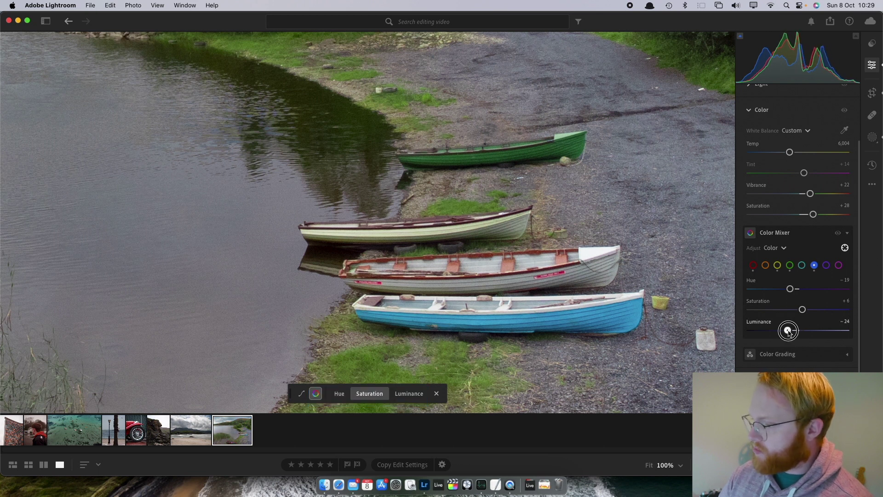
{"action": "left_click", "coordinate": [826, 265]}
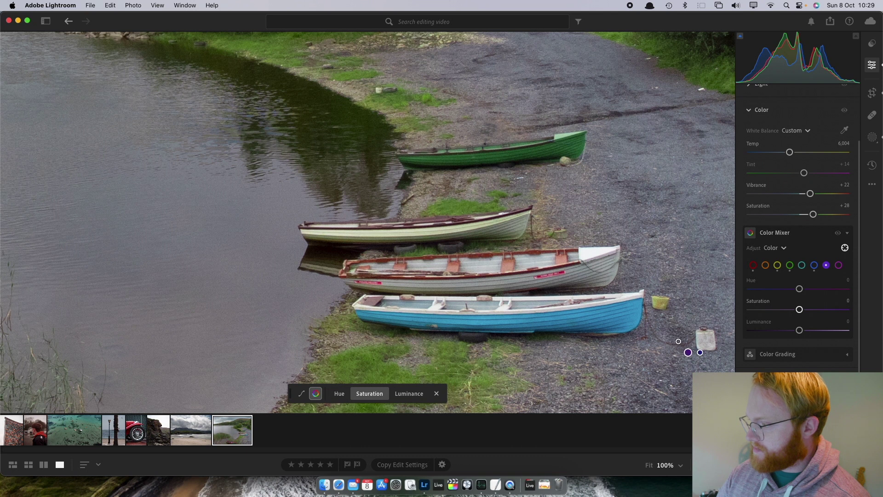
{"action": "key", "text": "super+z"}
{"action": "key", "text": "z"}
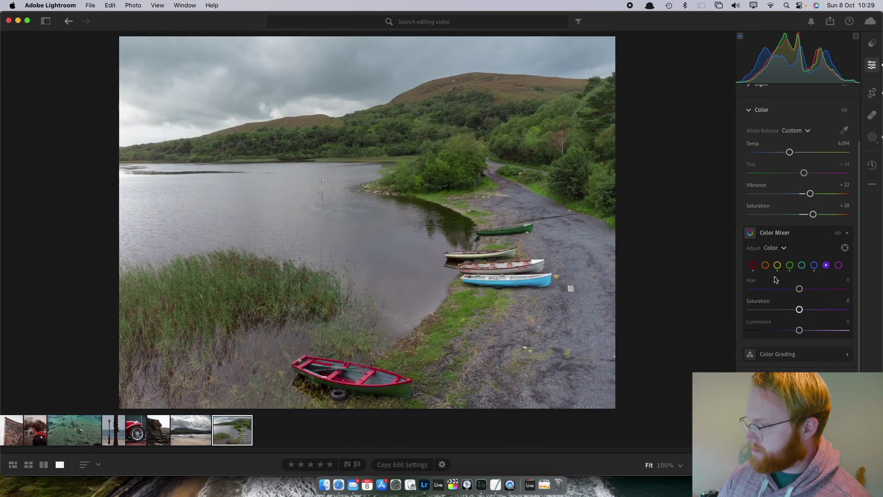
Try lowering green Luminance and yellow Luminance to -100 in turn, undoing each change.
{"action": "left_click", "coordinate": [812, 265]}
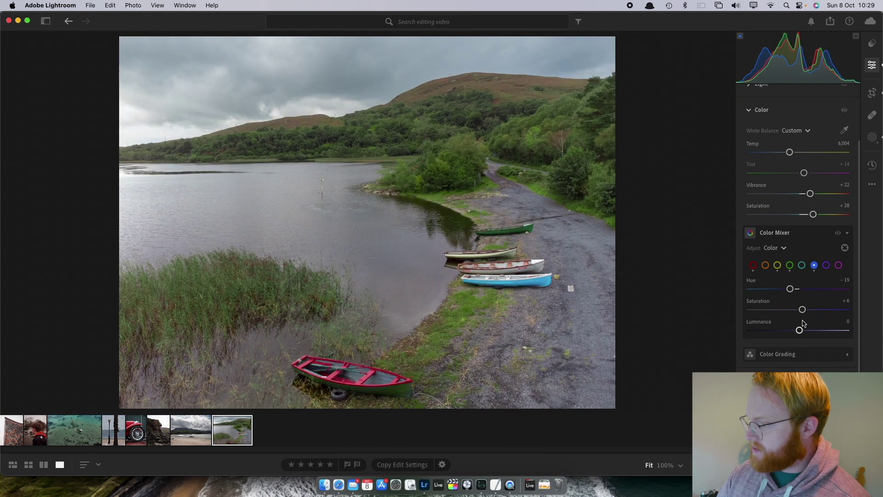
{"action": "left_click", "coordinate": [790, 265]}
{"action": "left_click_drag", "start_coordinate": [799, 329], "coordinate": [745, 340]}
{"action": "left_click", "coordinate": [777, 265]}
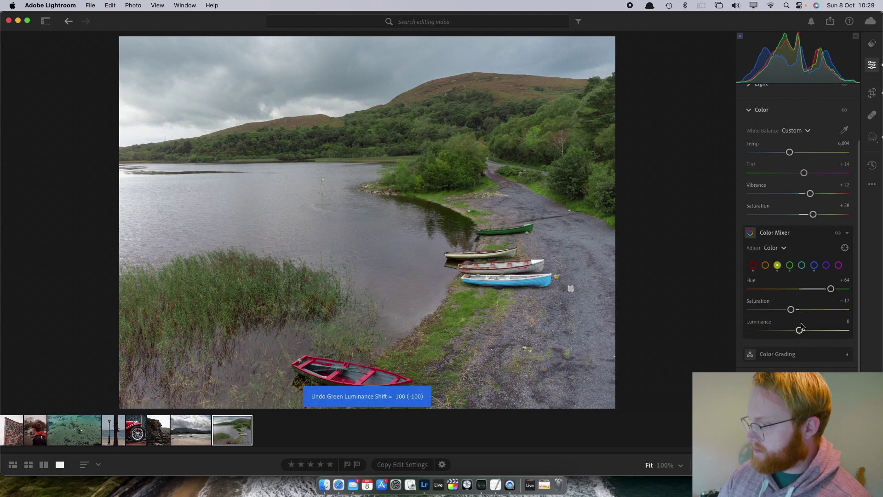
{"action": "left_click_drag", "start_coordinate": [799, 330], "coordinate": [745, 340]}
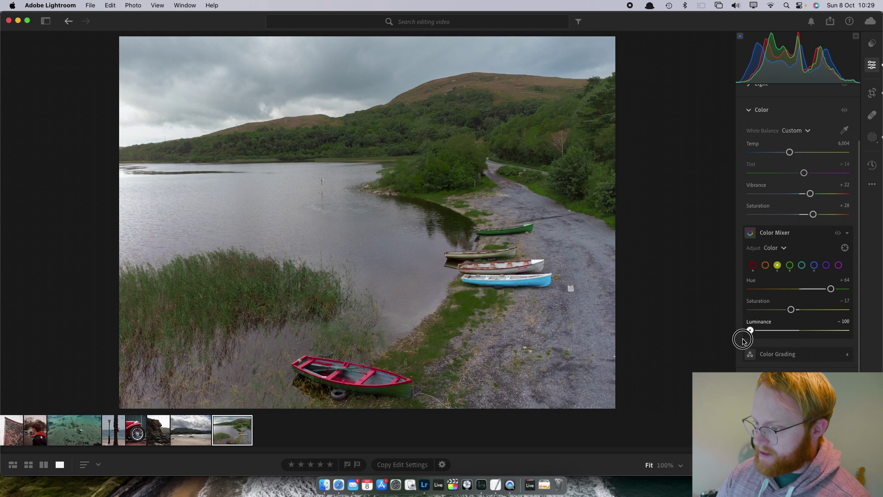
{"action": "key", "text": "super+z"}
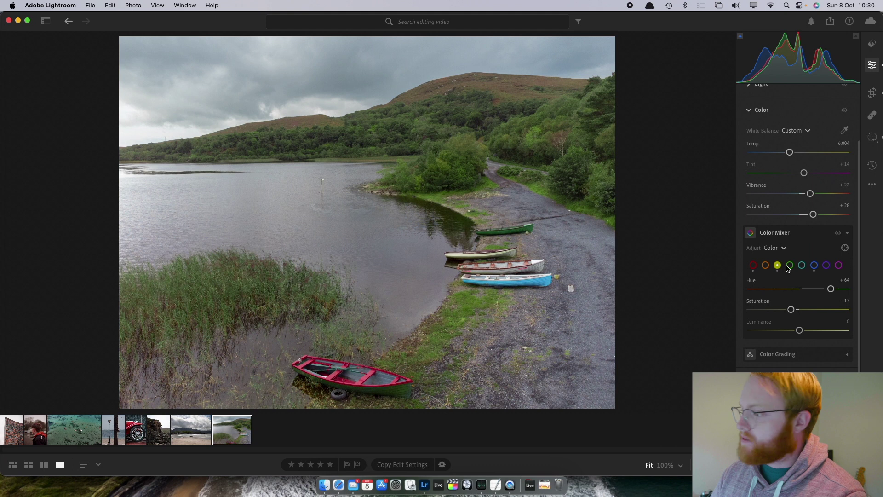
Toggle the Color Mixer adjustments off and on to review their overall effect on the photo.
{"action": "scroll", "coordinate": [771, 225], "scroll_direction": "up", "scroll_amount": 2}
{"action": "scroll", "coordinate": [773, 243], "scroll_direction": "down", "scroll_amount": 2}
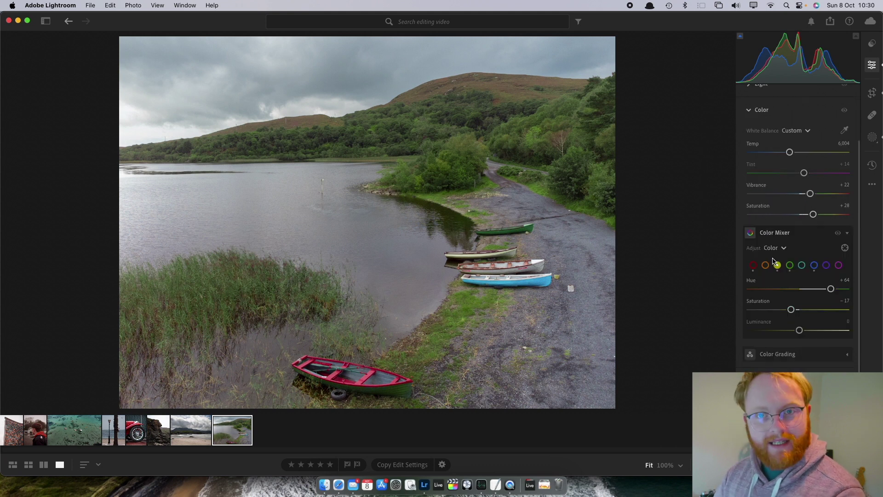
{"action": "left_click", "coordinate": [838, 234]}
{"action": "left_click", "coordinate": [839, 234]}
{"action": "left_click", "coordinate": [839, 234]}
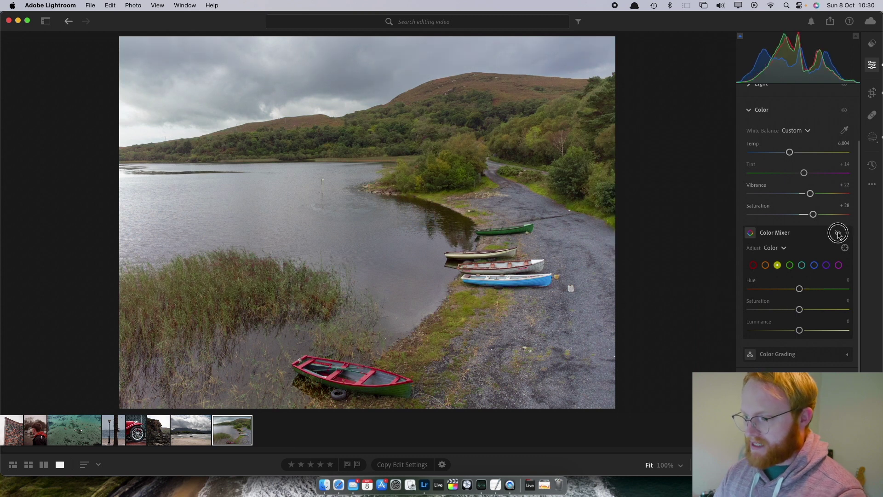
Try Color Grading with blue shadows and orange highlights (hue 47, saturation 42), and reset both wheels.
{"action": "left_click", "coordinate": [838, 234]}
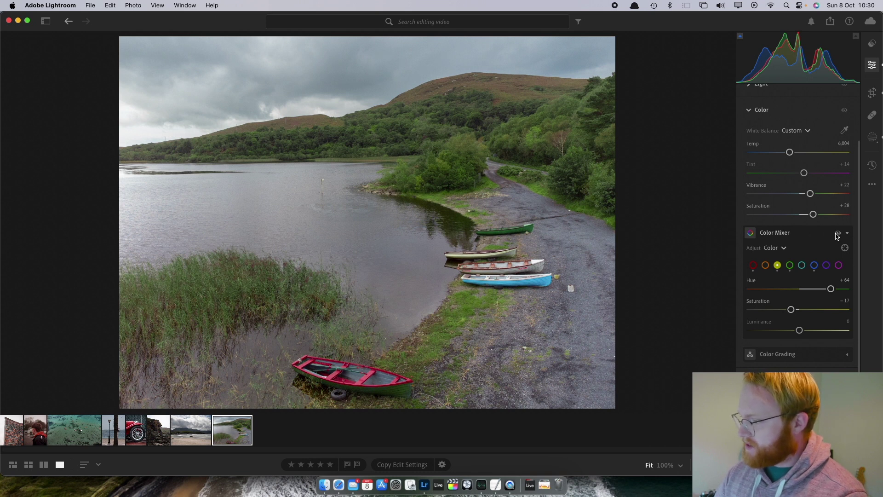
{"action": "left_click", "coordinate": [850, 354]}
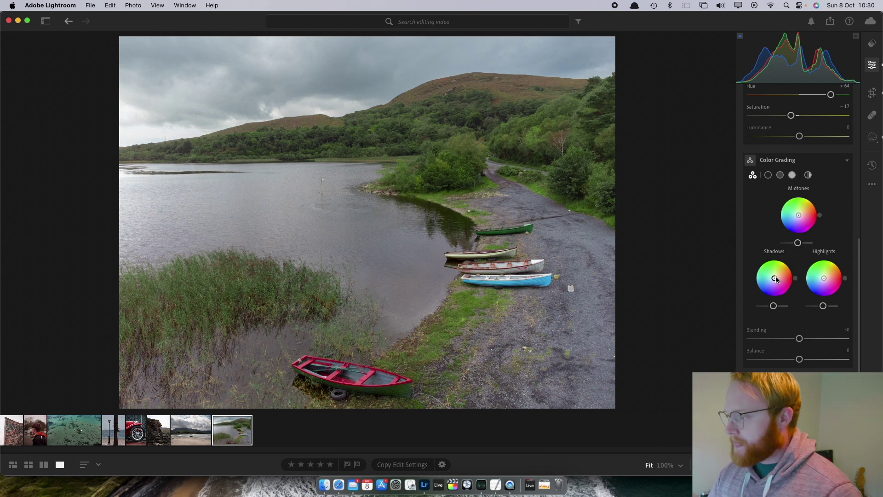
{"action": "left_click_drag", "start_coordinate": [776, 279], "coordinate": [771, 282]}
{"action": "left_click_drag", "start_coordinate": [830, 268], "coordinate": [829, 274]}
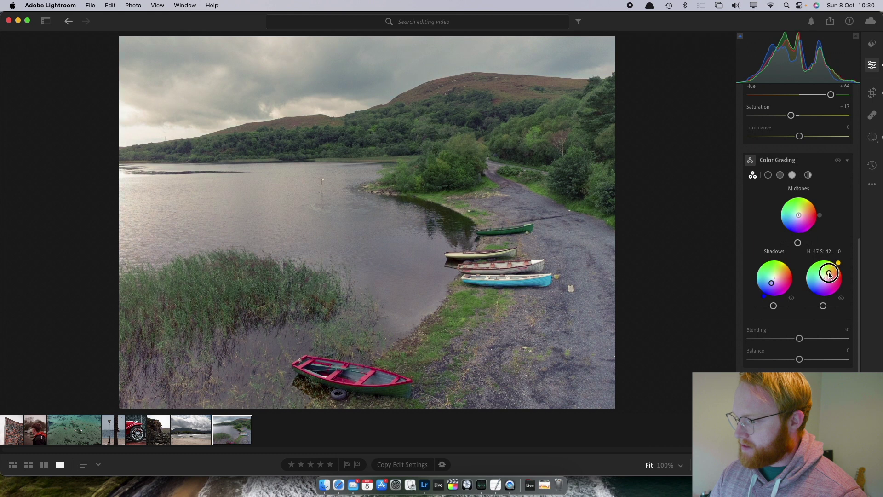
{"action": "double_click", "coordinate": [829, 274]}
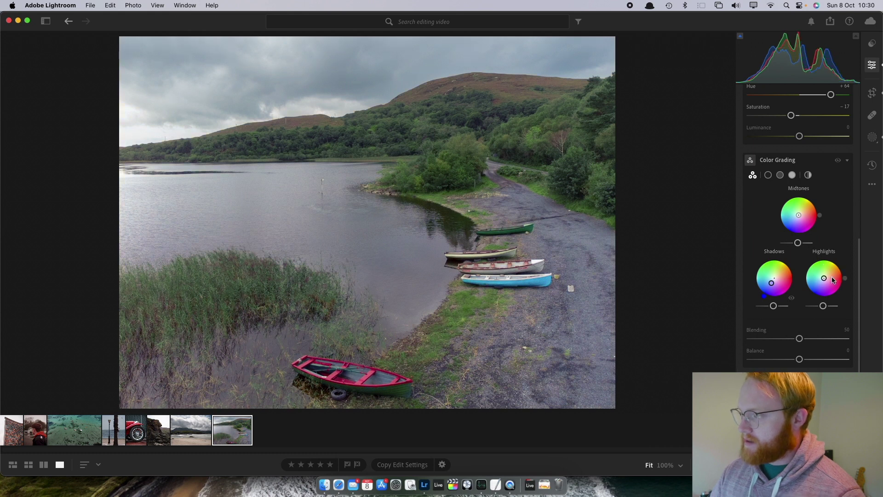
{"action": "double_click", "coordinate": [772, 283]}
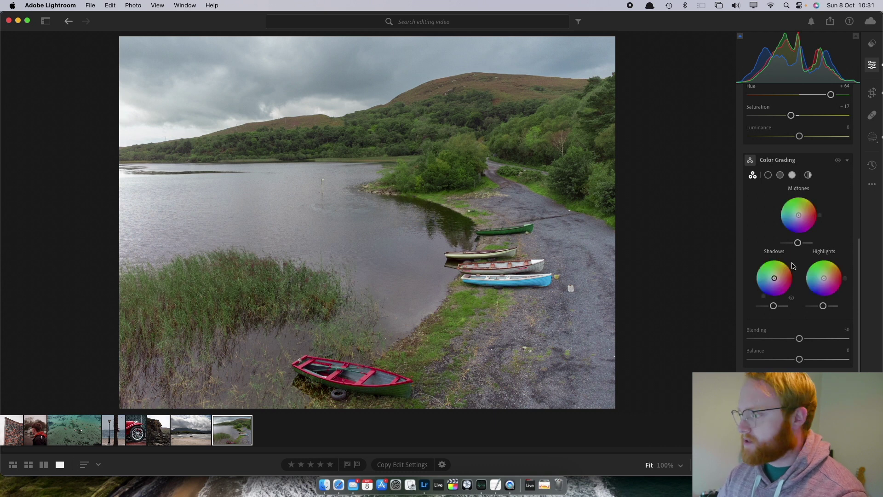
Try a teal tint and a strong red tint on the Color Grading highlights.
{"action": "left_click_drag", "start_coordinate": [823, 278], "coordinate": [817, 279]}
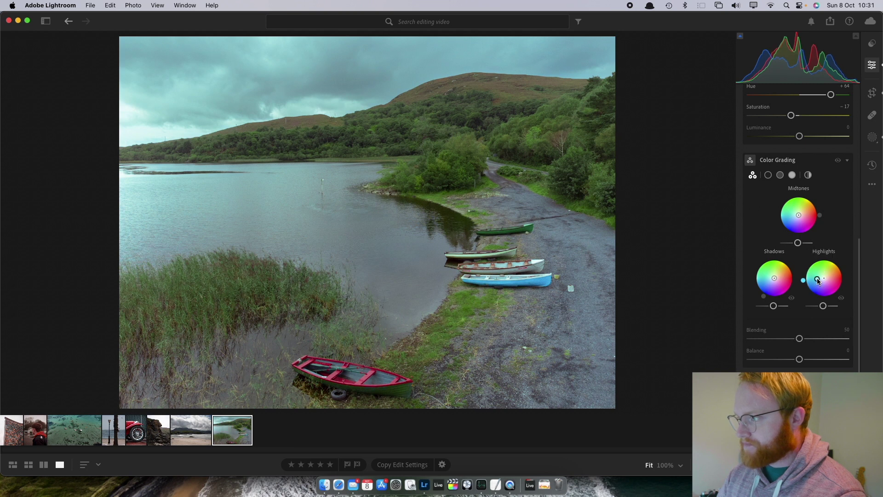
{"action": "left_click", "coordinate": [838, 160]}
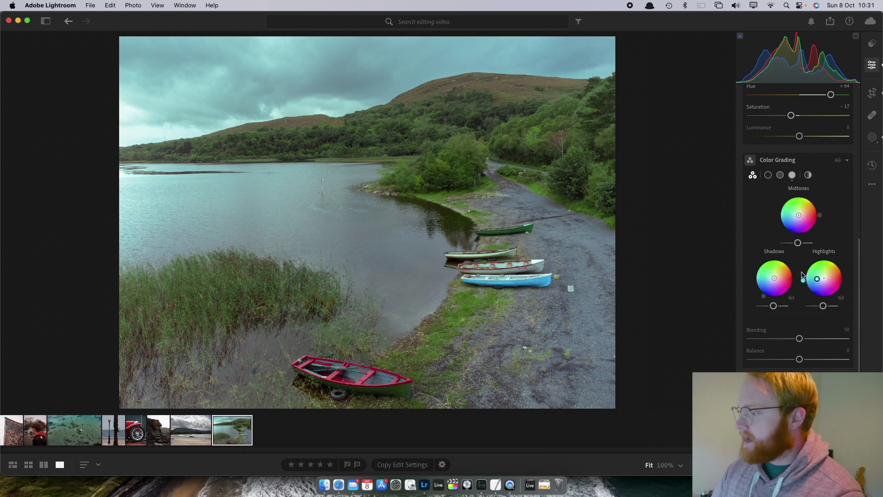
{"action": "left_click_drag", "start_coordinate": [817, 279], "coordinate": [845, 275]}
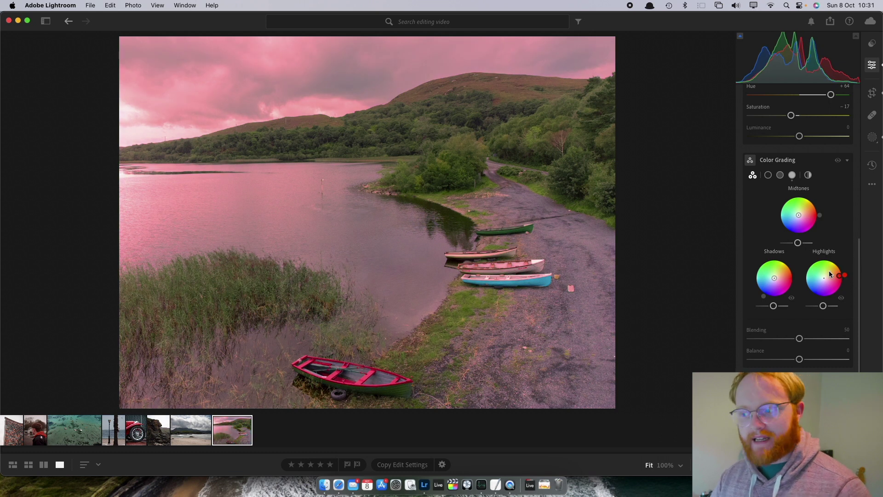
Give the highlights a slight blue tint in Color Grading and compare the photo with and without the grading.
{"action": "left_click_drag", "start_coordinate": [839, 276], "coordinate": [820, 282]}
{"action": "left_click", "coordinate": [837, 160]}
{"action": "left_click", "coordinate": [836, 160]}
{"action": "left_click", "coordinate": [837, 161]}
{"action": "left_click", "coordinate": [837, 161]}
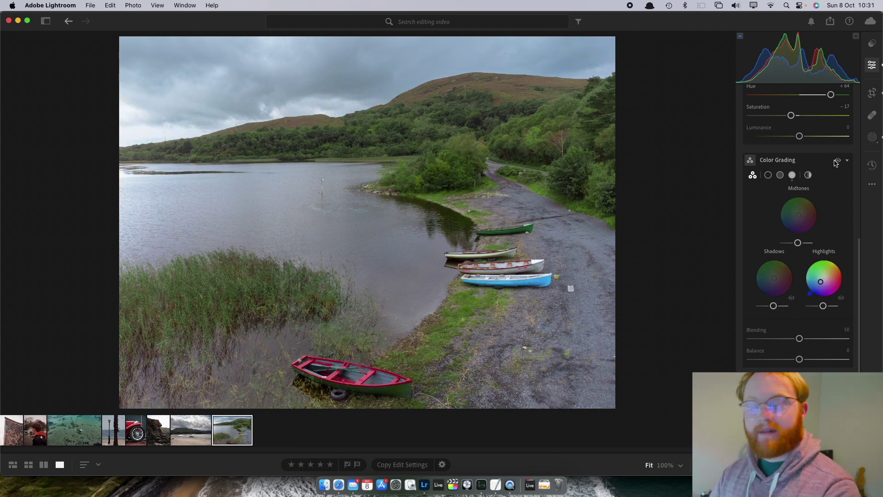
{"action": "left_click", "coordinate": [847, 160]}
Try the Texture effect at +91 and -100, and settle on +7.
{"action": "scroll", "coordinate": [799, 363], "scroll_direction": "down", "scroll_amount": 5}
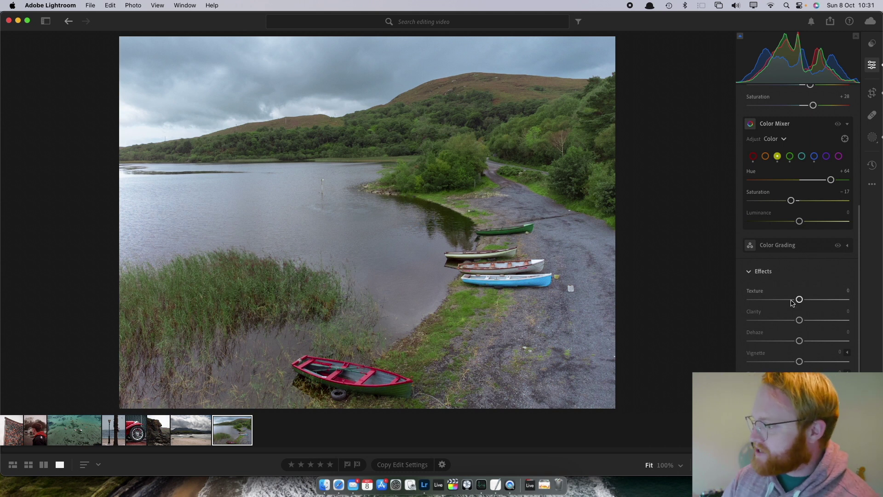
{"action": "left_click_drag", "start_coordinate": [800, 300], "coordinate": [844, 308]}
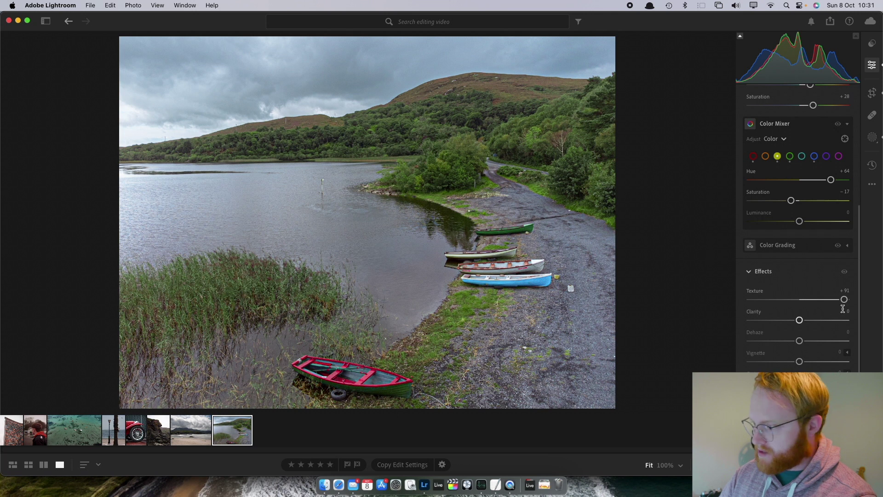
{"action": "left_click_drag", "start_coordinate": [845, 302], "coordinate": [734, 305]}
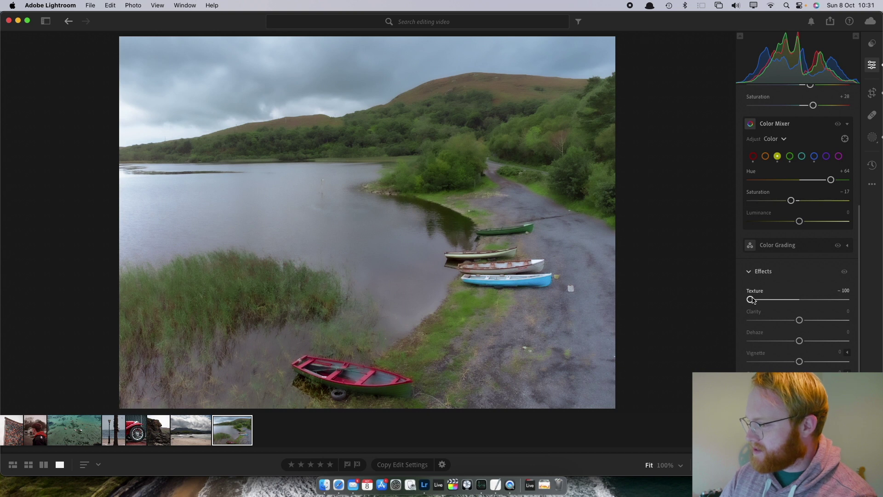
{"action": "left_click_drag", "start_coordinate": [750, 300], "coordinate": [803, 302]}
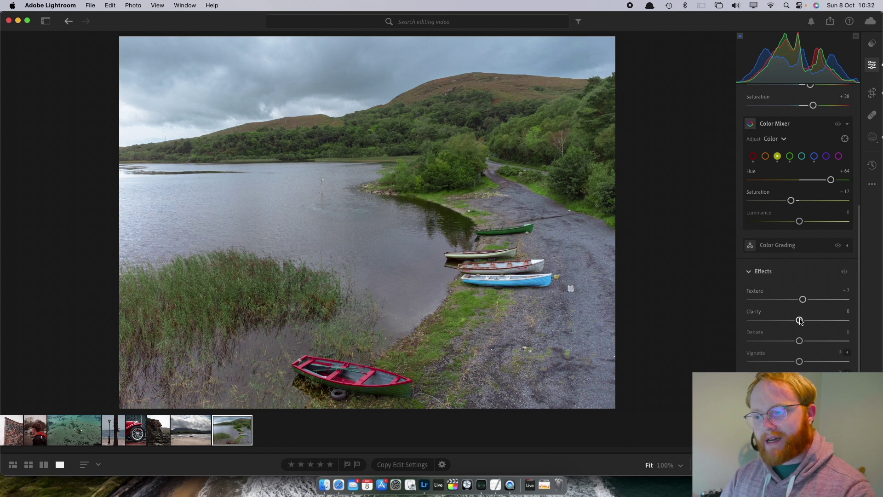
Try Clarity at +86 and reset it, try Clarity and Texture both at -100, and undo both.
{"action": "left_click_drag", "start_coordinate": [800, 320], "coordinate": [842, 325]}
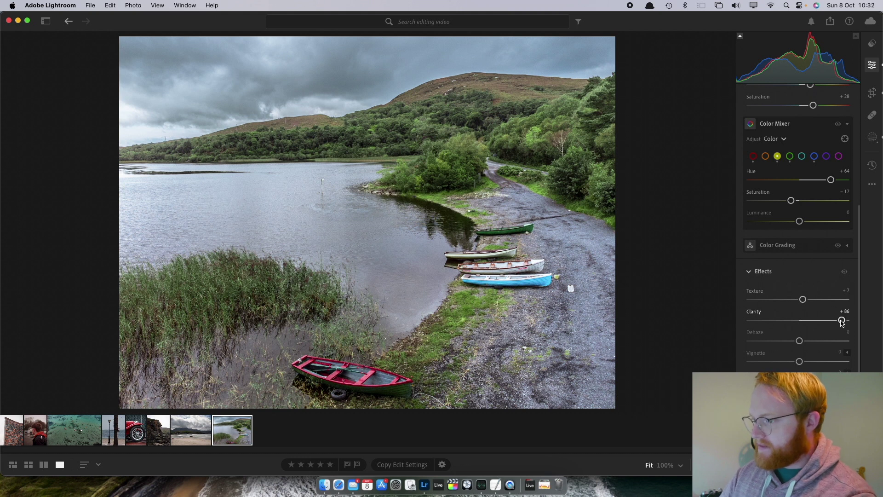
{"action": "double_click", "coordinate": [842, 321]}
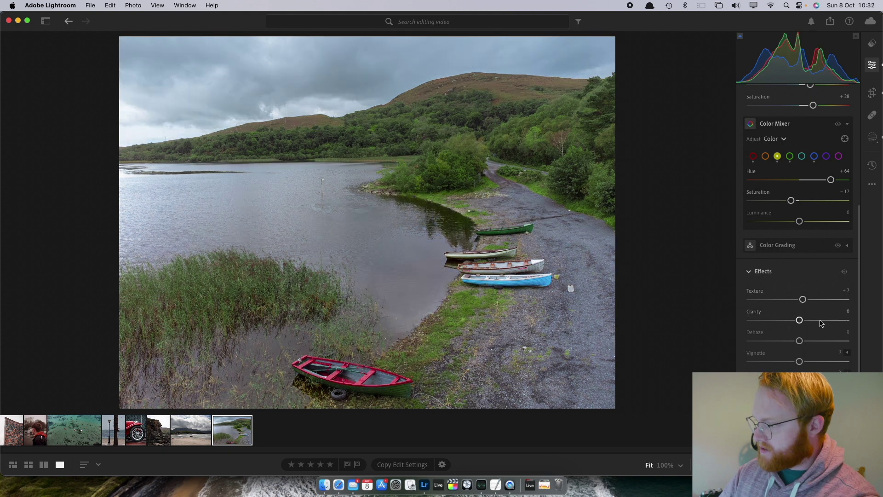
{"action": "left_click_drag", "start_coordinate": [802, 321], "coordinate": [730, 326]}
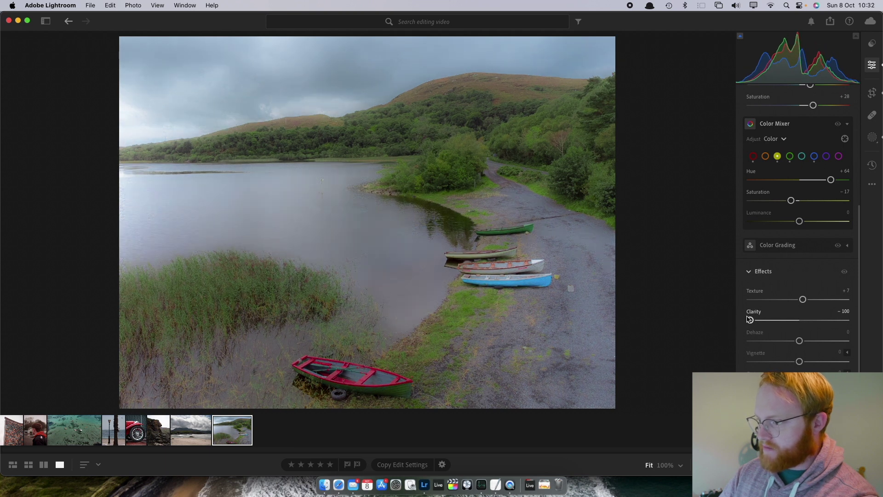
{"action": "left_click_drag", "start_coordinate": [802, 300], "coordinate": [724, 301]}
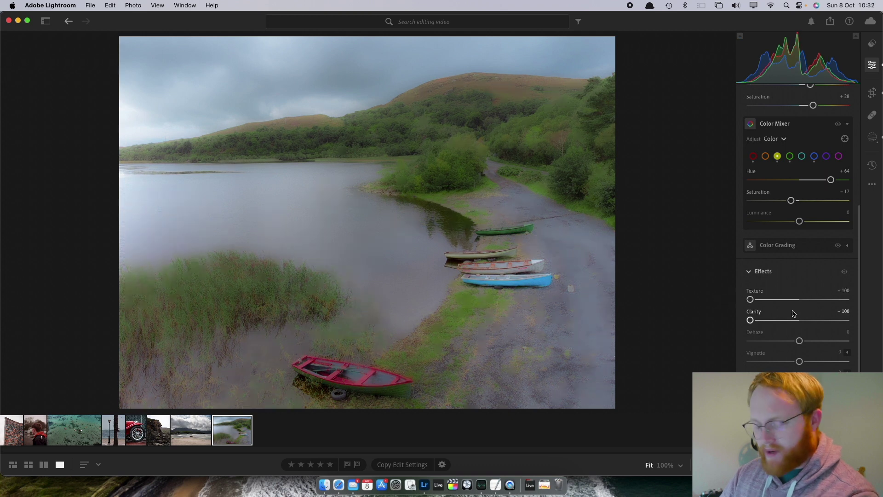
{"action": "key", "text": "super+z"}
{"action": "key", "text": "super+z"}
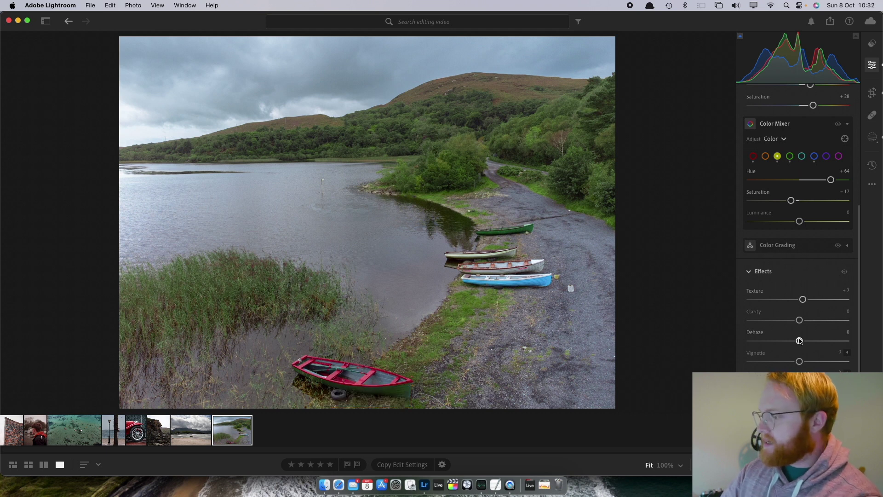
Try a very strong Dehaze, undo it, and set Dehaze to +10.
{"action": "left_click_drag", "start_coordinate": [799, 340], "coordinate": [870, 350]}
{"action": "key", "text": "super+z"}
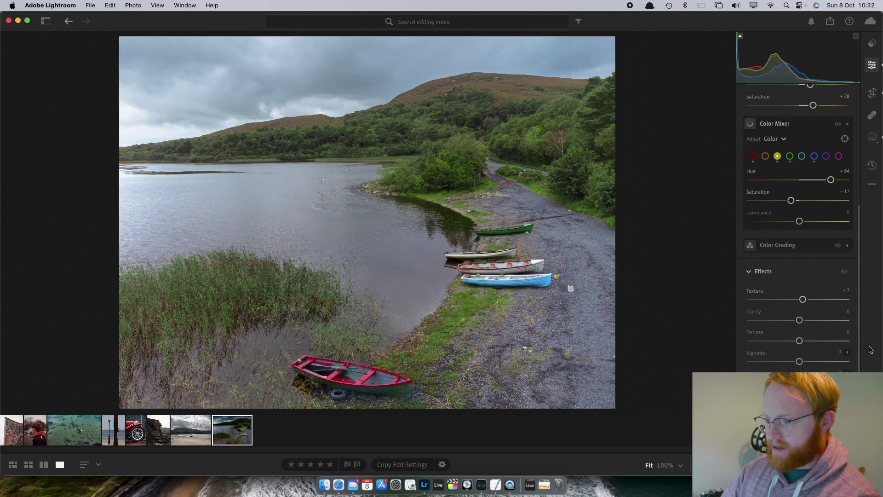
{"action": "left_click_drag", "start_coordinate": [802, 344], "coordinate": [808, 345]}
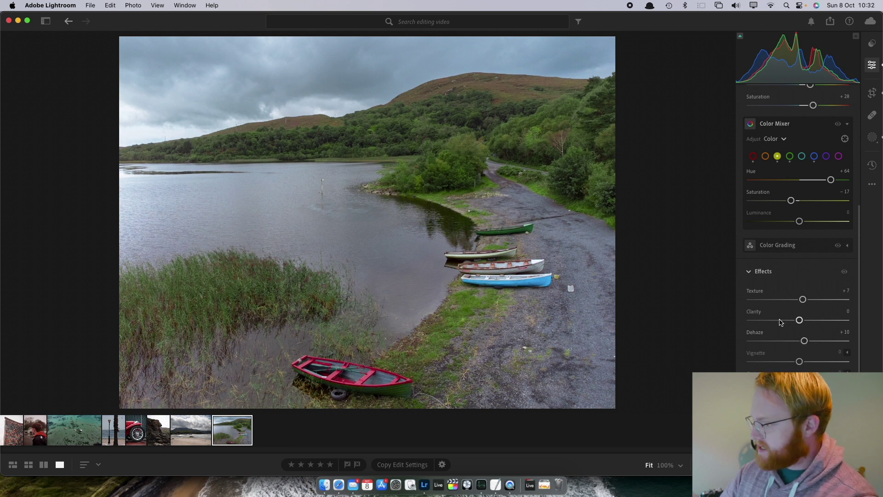
{"action": "left_click", "coordinate": [749, 272]}
Try raising Sharpening to 150 and undo it.
{"action": "scroll", "coordinate": [765, 324], "scroll_direction": "up", "scroll_amount": 3}
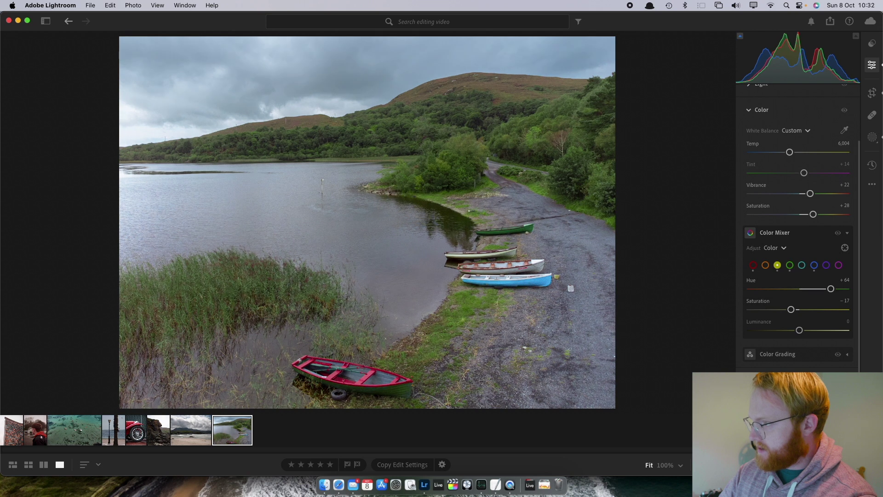
{"action": "scroll", "coordinate": [766, 316], "scroll_direction": "down", "scroll_amount": 5}
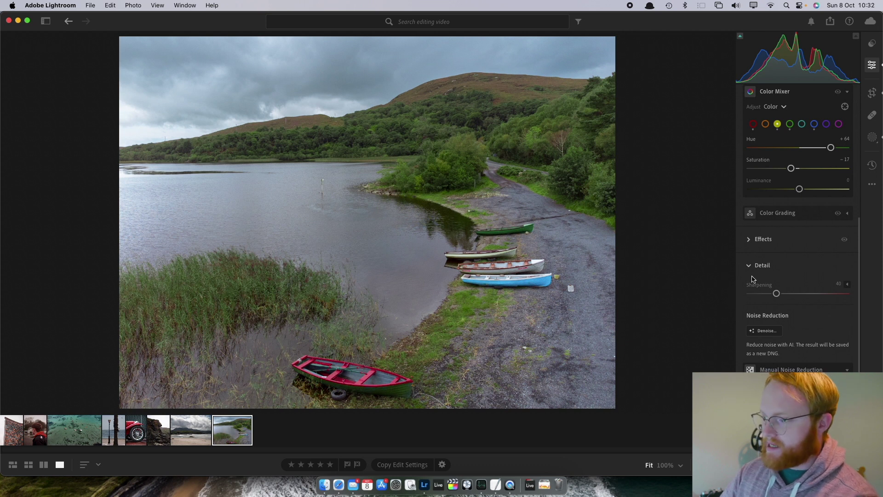
{"action": "left_click_drag", "start_coordinate": [777, 293], "coordinate": [874, 293]}
{"action": "key", "text": "super+z"}
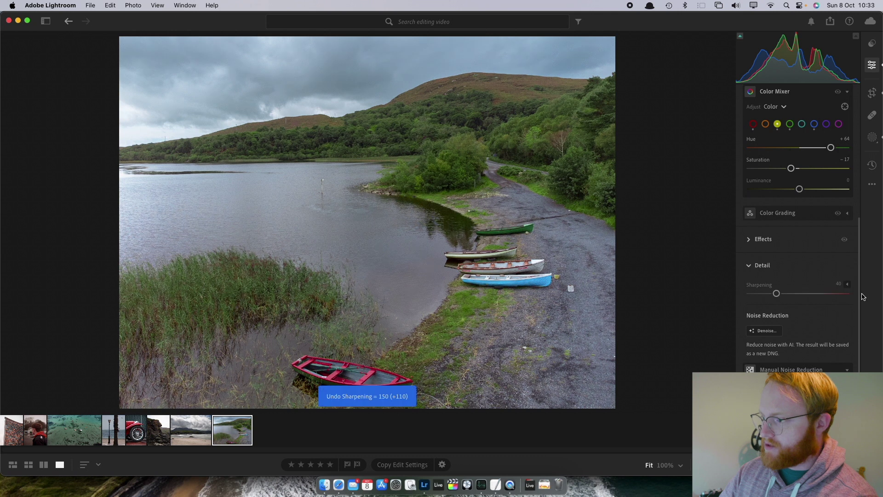
Try the Geometry corrections for Distortion, Vertical and Horizontal, and reset them.
{"action": "scroll", "coordinate": [750, 267], "scroll_direction": "up", "scroll_amount": 5}
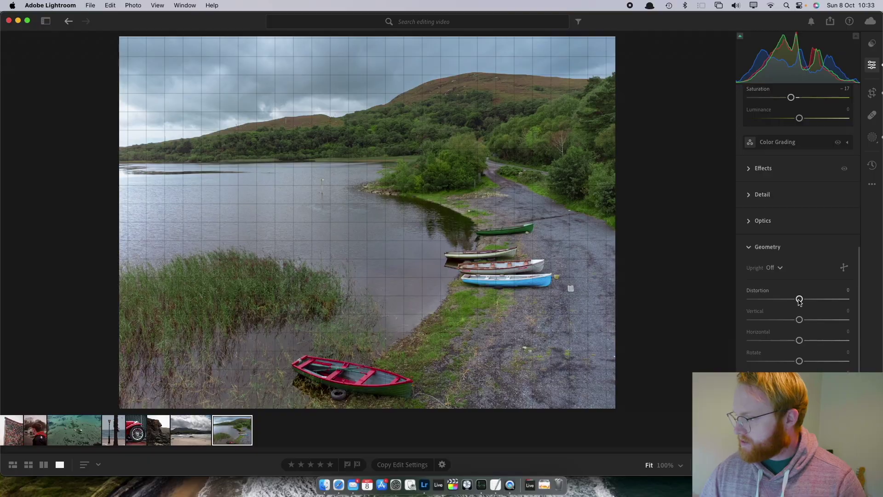
{"action": "left_click_drag", "start_coordinate": [799, 299], "coordinate": [804, 340]}
{"action": "double_click", "coordinate": [791, 319]}
{"action": "double_click", "coordinate": [803, 340]}
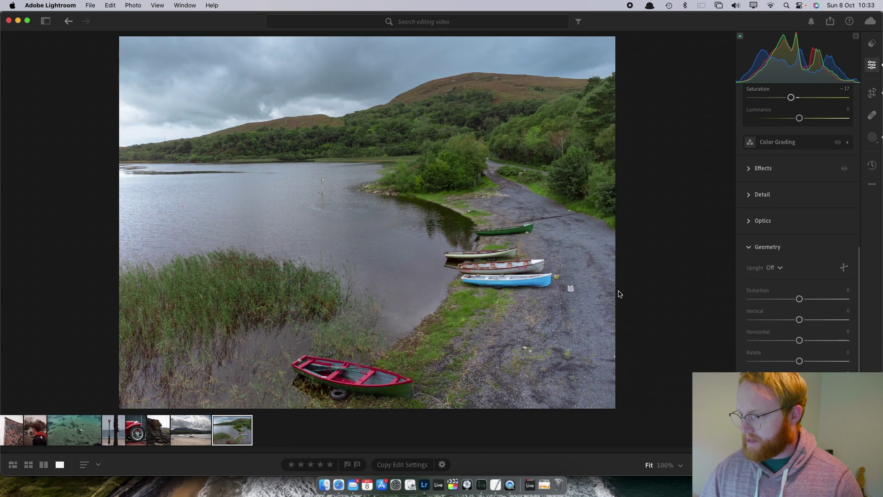
Go through the Healing tools, including Heal and Red Eye, and choose Content-Aware Remove.
{"action": "left_click", "coordinate": [558, 280]}
{"action": "left_click", "coordinate": [558, 280]}
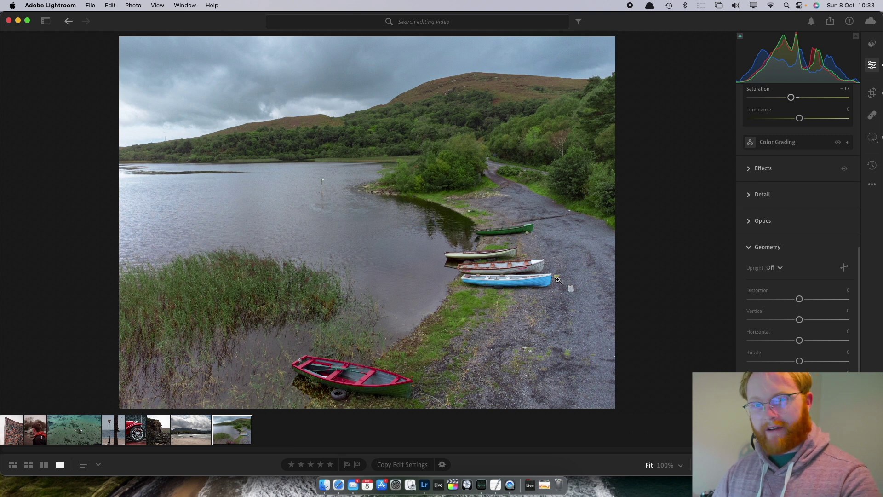
{"action": "left_click", "coordinate": [872, 115]}
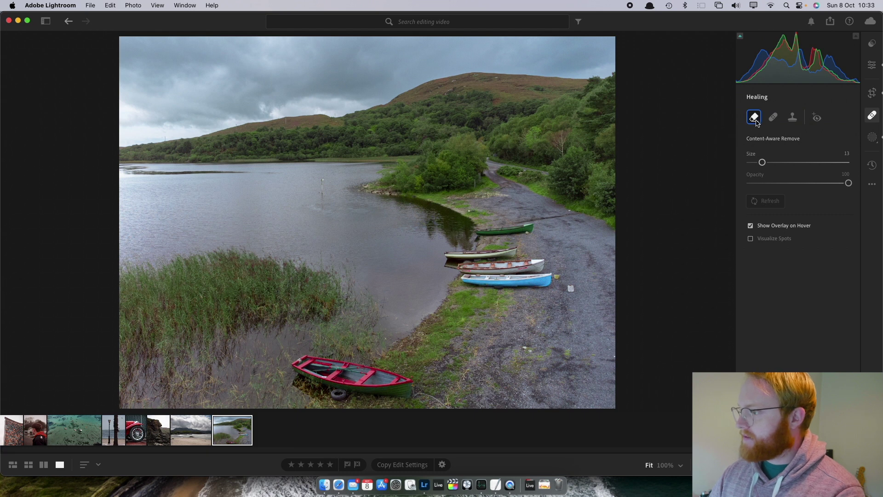
{"action": "left_click", "coordinate": [772, 119]}
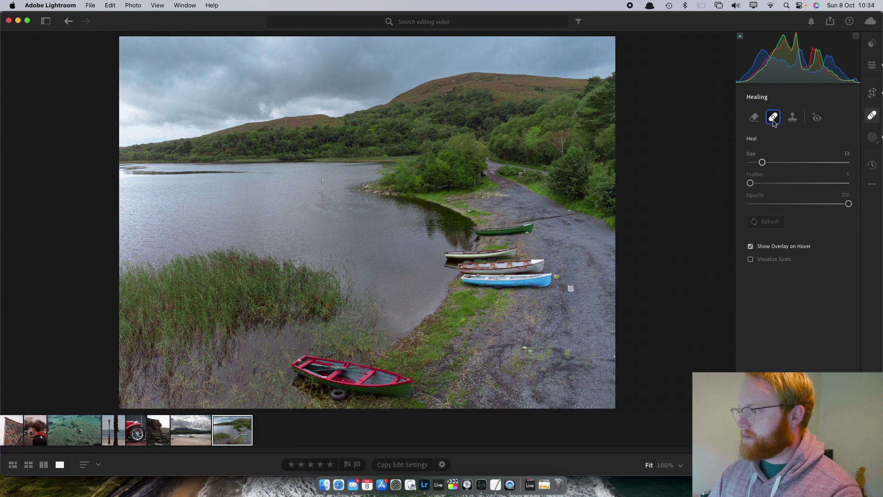
{"action": "left_click", "coordinate": [753, 117]}
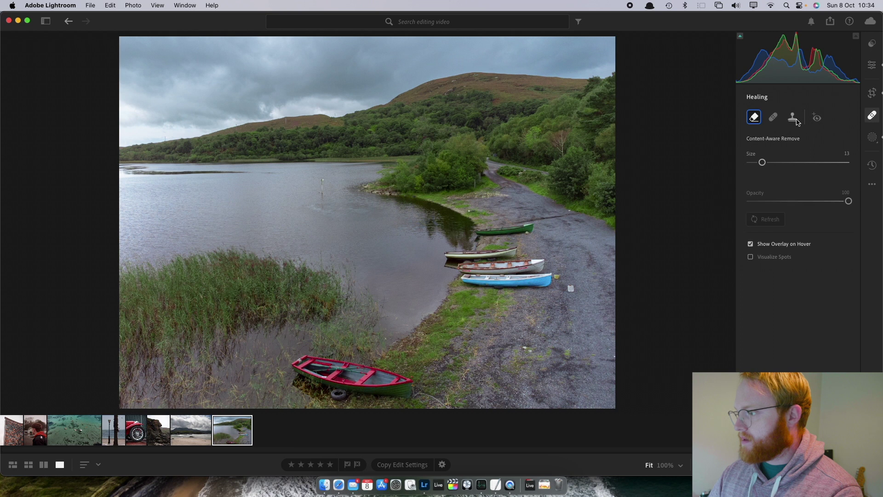
{"action": "left_click", "coordinate": [818, 119]}
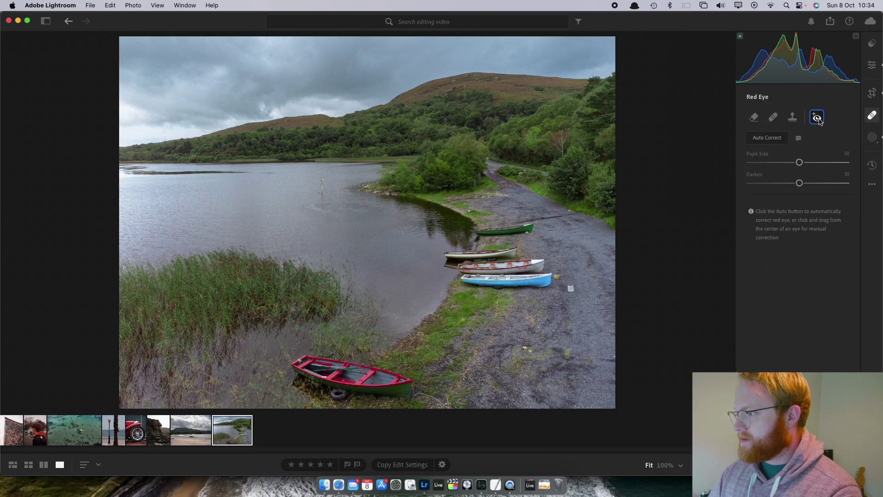
{"action": "left_click", "coordinate": [754, 118]}
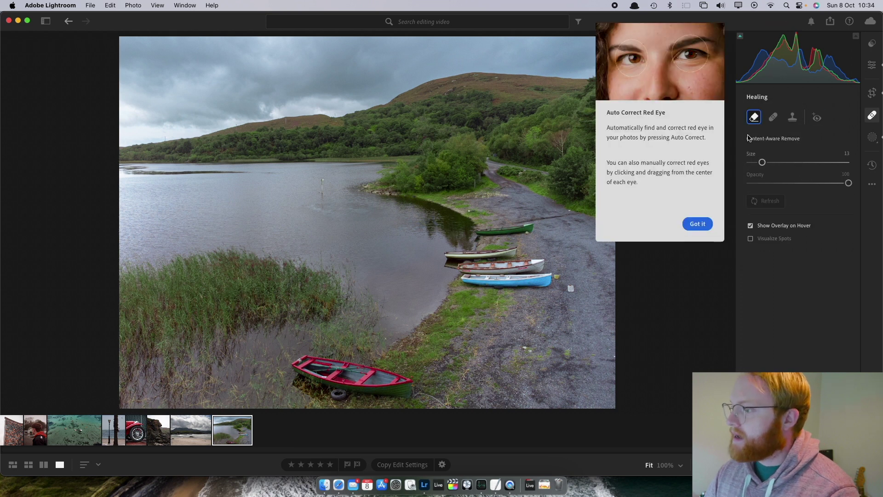
{"action": "left_click", "coordinate": [696, 225]}
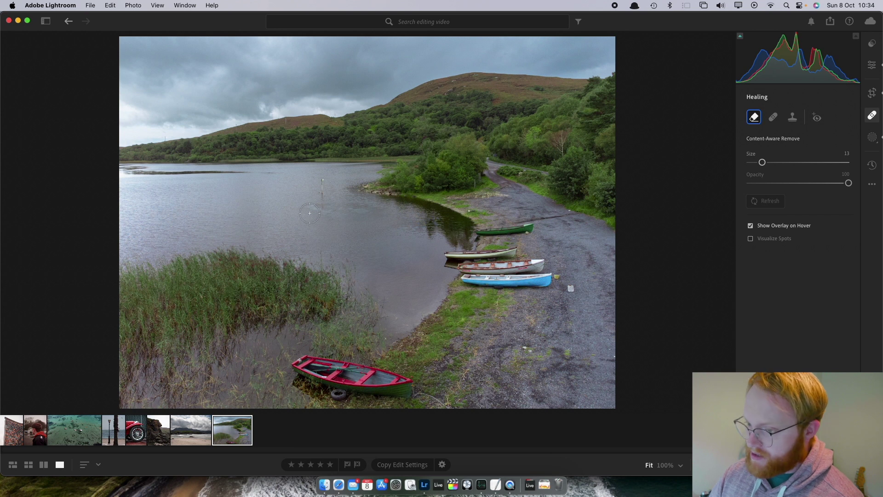
Remove the pole standing in the lake using Content-Aware Remove with a brush size of 9.
{"action": "key", "text": "bracketright"}
{"action": "key", "text": "bracketright"}
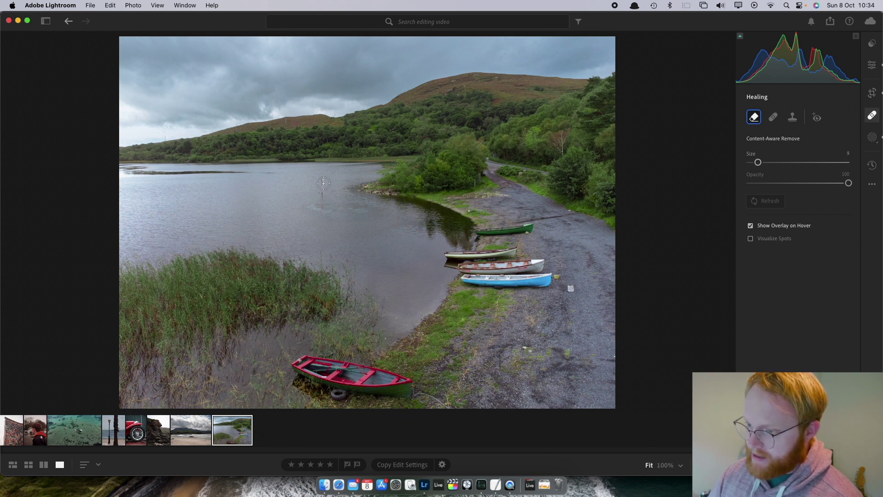
{"action": "left_click_drag", "start_coordinate": [322, 181], "coordinate": [324, 205]}
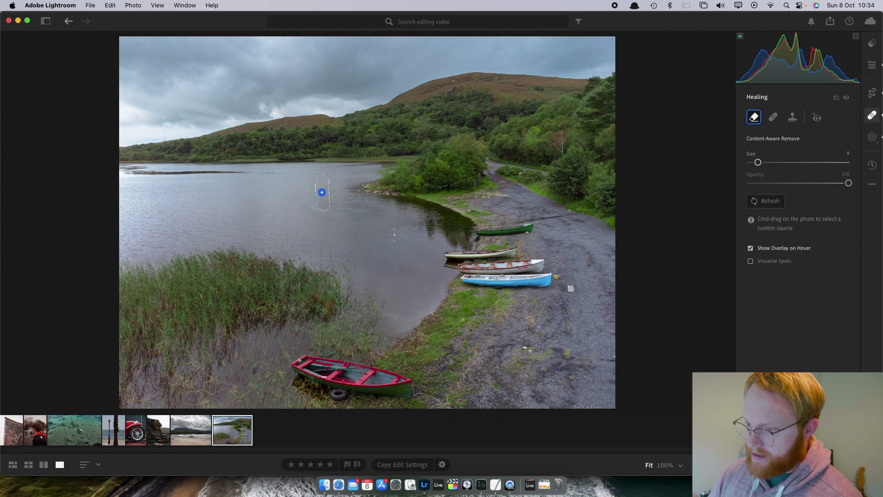
{"action": "key", "text": "Escape"}
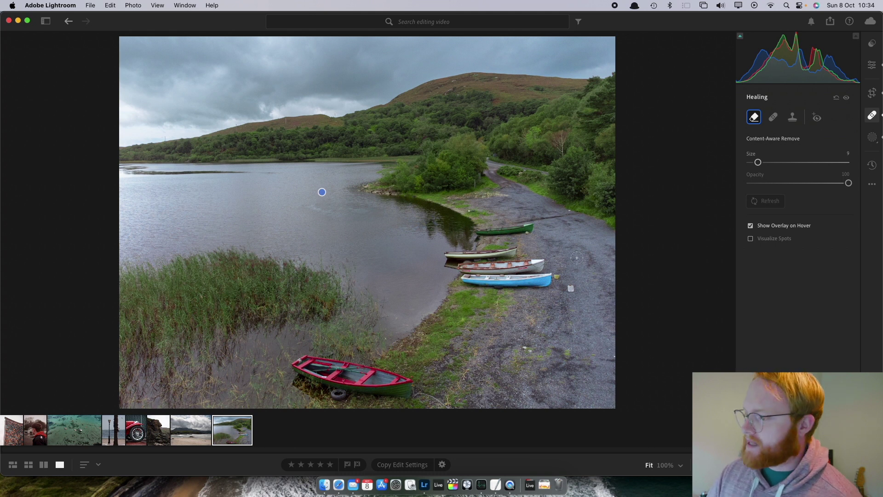
Remove the pale objects on the gravel beside the blue boat with Content-Aware Remove and compare the photo with and without healing.
{"action": "left_click", "coordinate": [570, 288]}
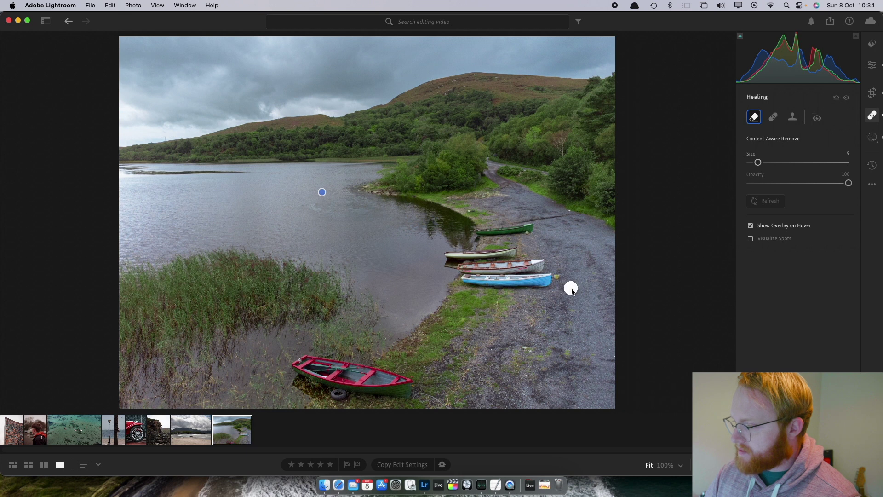
{"action": "key", "text": "z"}
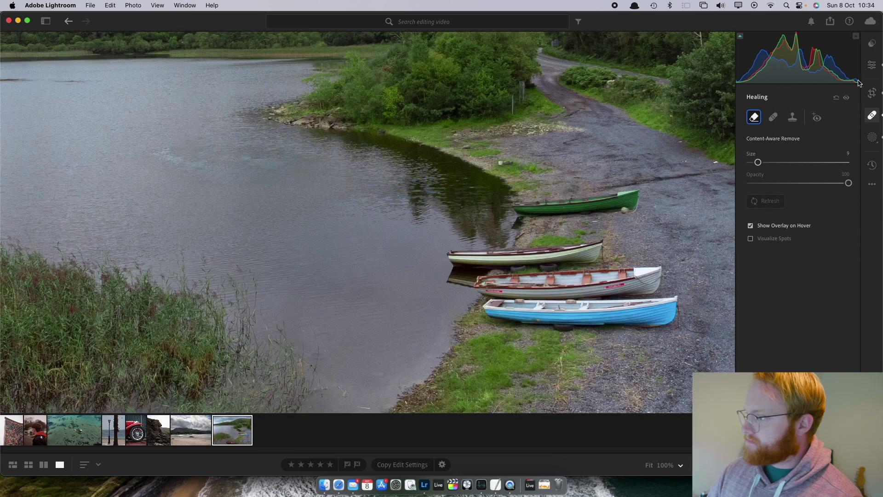
{"action": "key", "text": "z"}
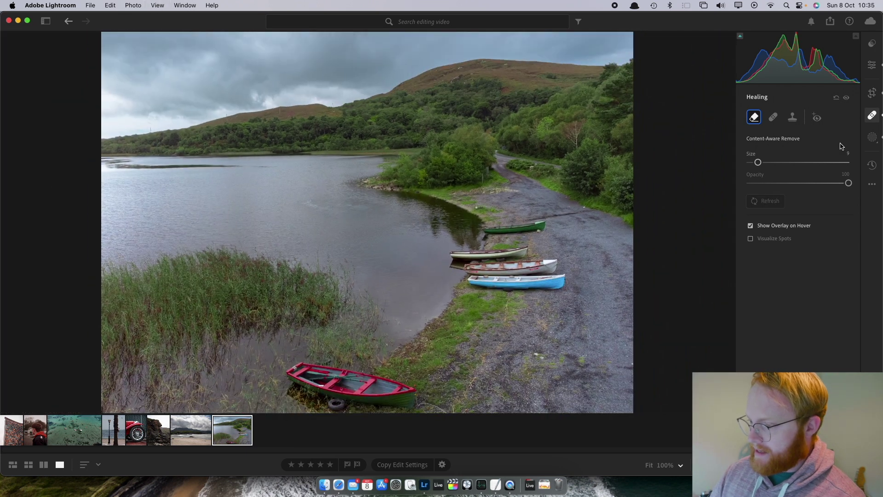
{"action": "left_click", "coordinate": [846, 97]}
{"action": "left_click", "coordinate": [846, 99]}
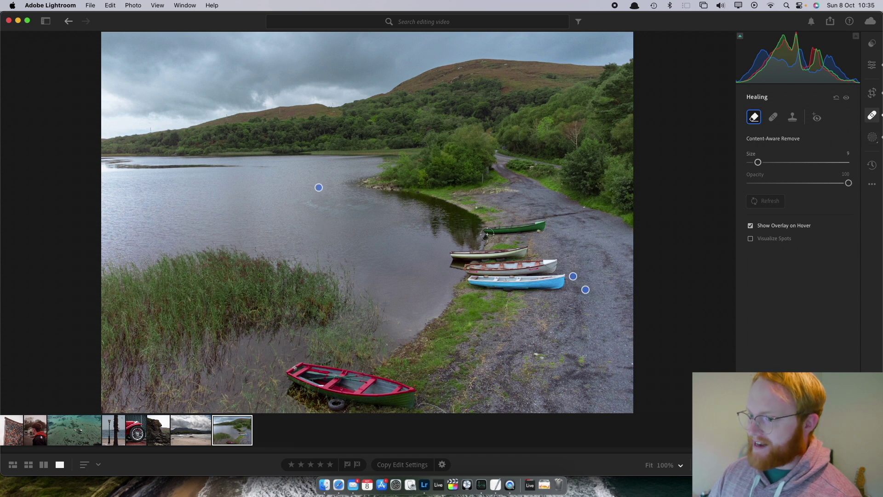
Review the existing sky mask by comparing the photo with and without masking and inspecting the mask's coverage.
{"action": "left_click", "coordinate": [874, 138]}
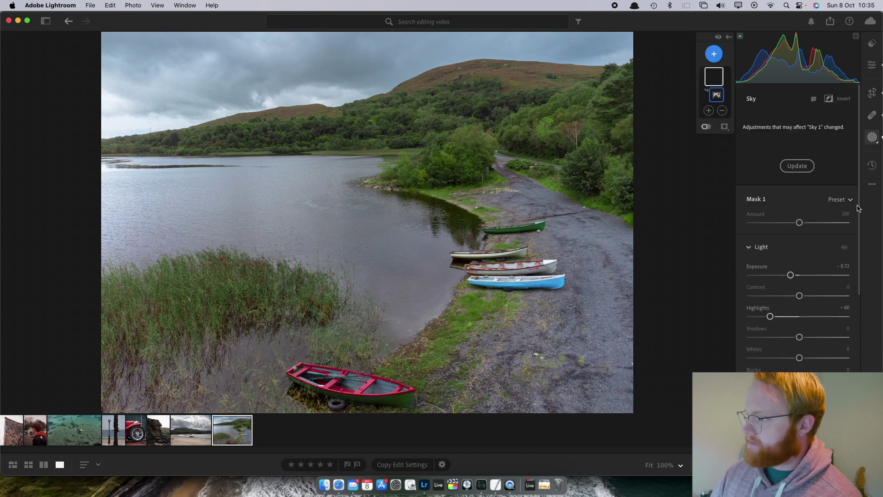
{"action": "left_click", "coordinate": [719, 38]}
{"action": "left_click", "coordinate": [719, 39]}
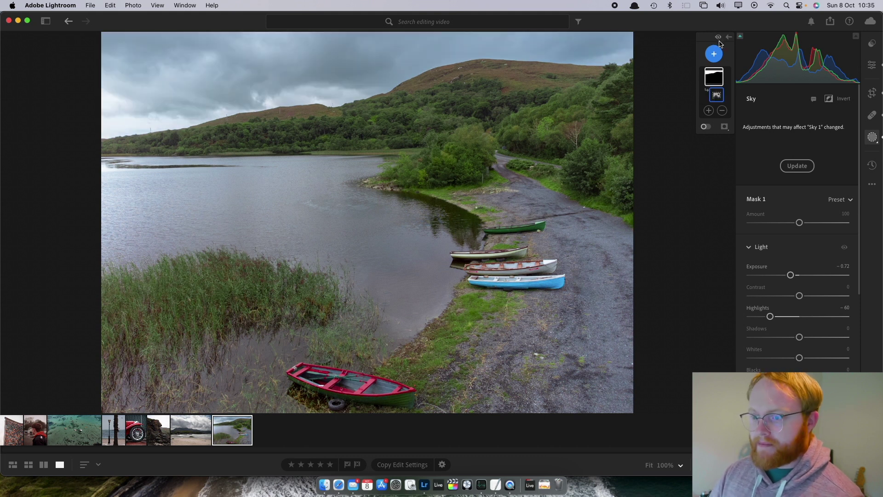
{"action": "left_click", "coordinate": [716, 78]}
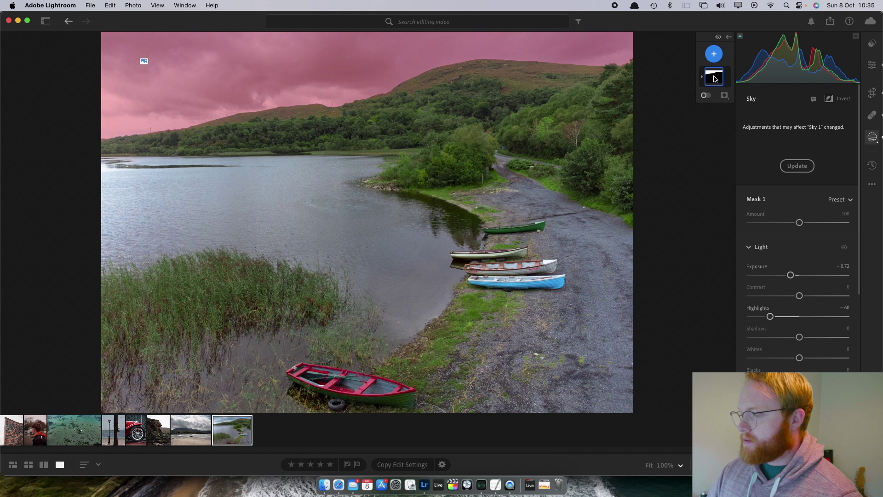
{"action": "left_click", "coordinate": [714, 79]}
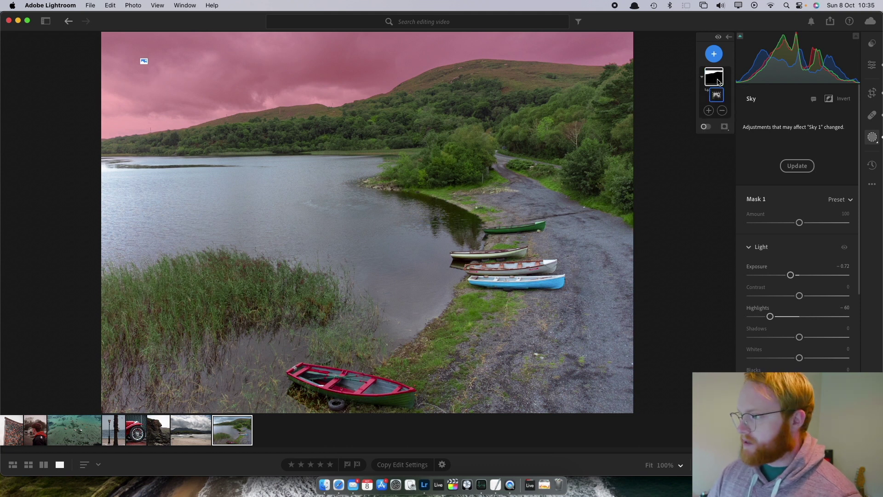
Try cooling the sky mask's Temp to about -22 and reset it.
{"action": "scroll", "coordinate": [830, 193], "scroll_direction": "down", "scroll_amount": 3}
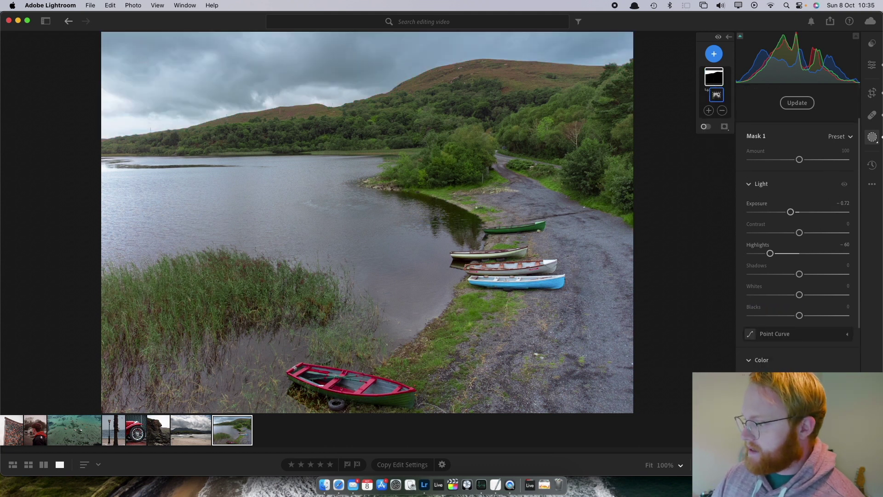
{"action": "scroll", "coordinate": [805, 336], "scroll_direction": "down", "scroll_amount": 9}
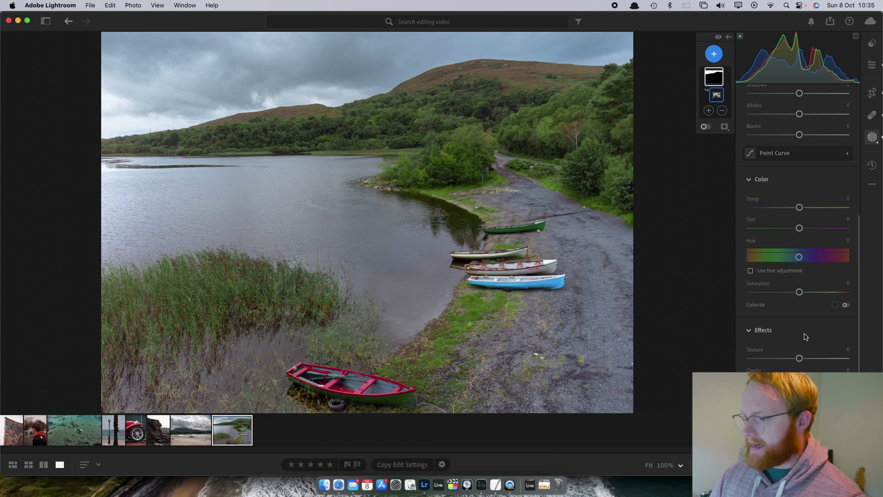
{"action": "scroll", "coordinate": [805, 336], "scroll_direction": "up", "scroll_amount": 4}
{"action": "left_click_drag", "start_coordinate": [799, 285], "coordinate": [787, 287]}
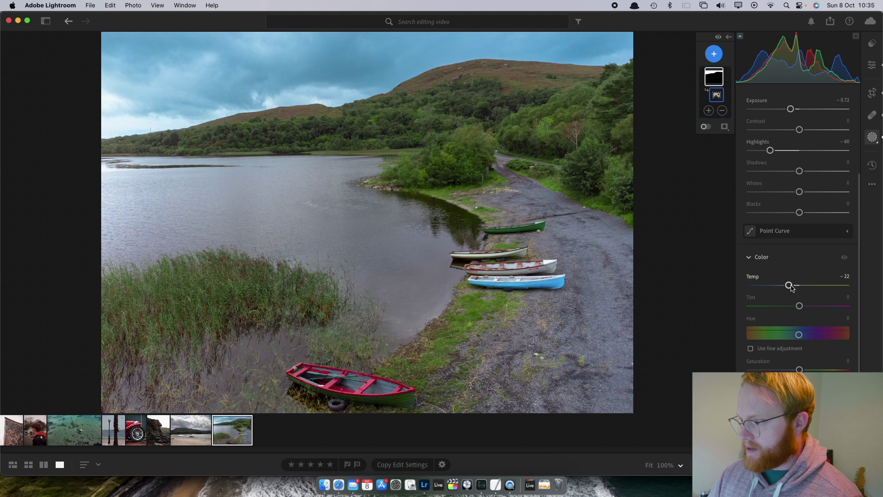
{"action": "double_click", "coordinate": [791, 287]}
Try a teal-blue Colorize tint on the sky mask and turn Colorize off again.
{"action": "scroll", "coordinate": [809, 295], "scroll_direction": "down", "scroll_amount": 2}
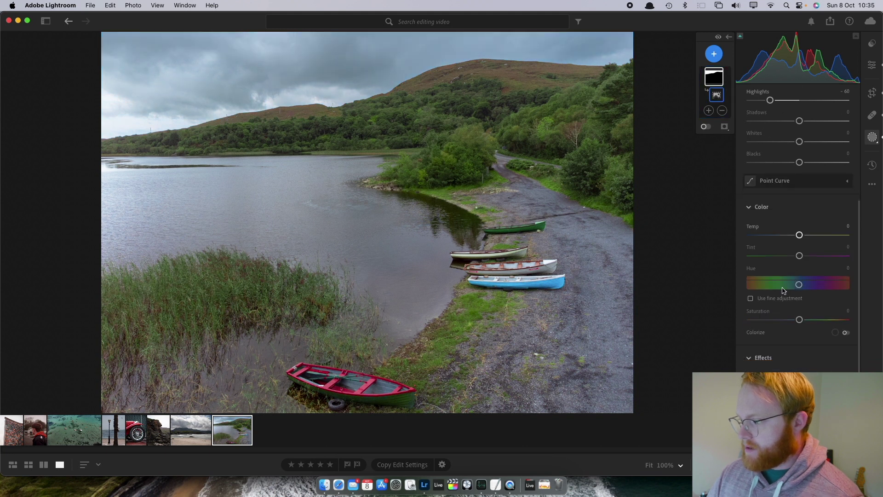
{"action": "left_click", "coordinate": [844, 333]}
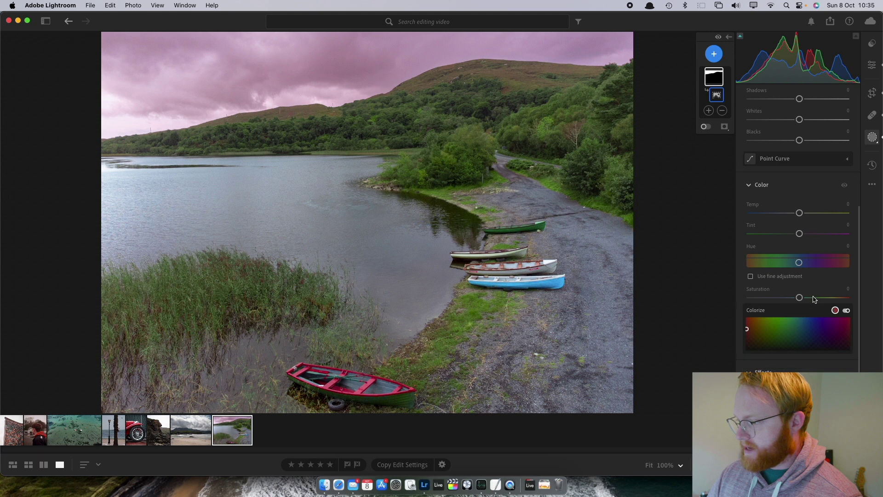
{"action": "left_click_drag", "start_coordinate": [746, 331], "coordinate": [802, 340]}
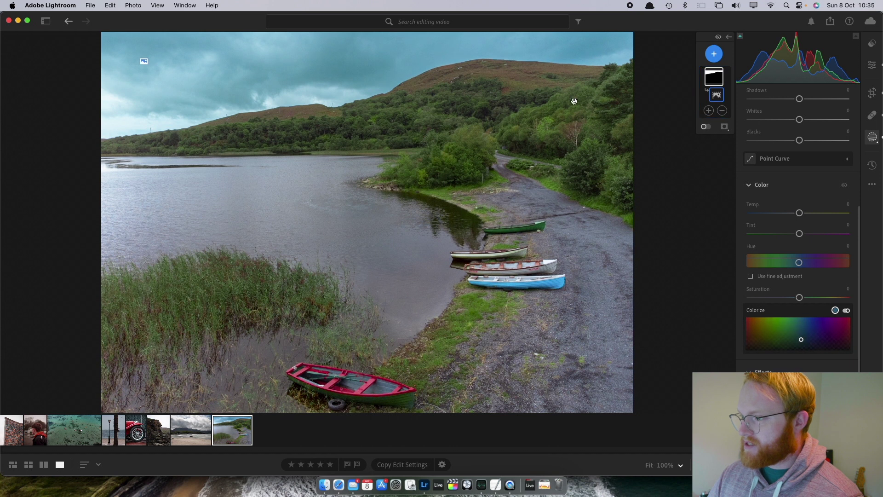
{"action": "left_click", "coordinate": [845, 312]}
Set the sky mask's Dehaze to +14, checking the hill's edge up close for masking problems.
{"action": "left_click", "coordinate": [751, 185]}
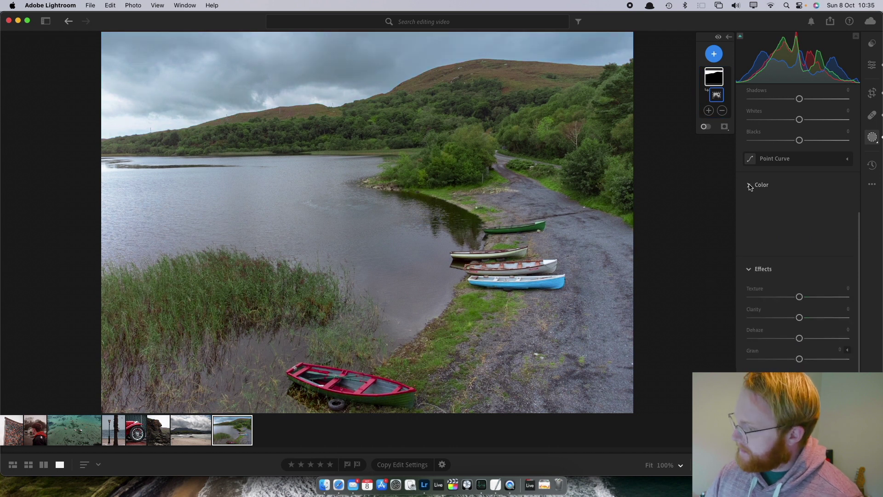
{"action": "left_click_drag", "start_coordinate": [798, 305], "coordinate": [819, 312]}
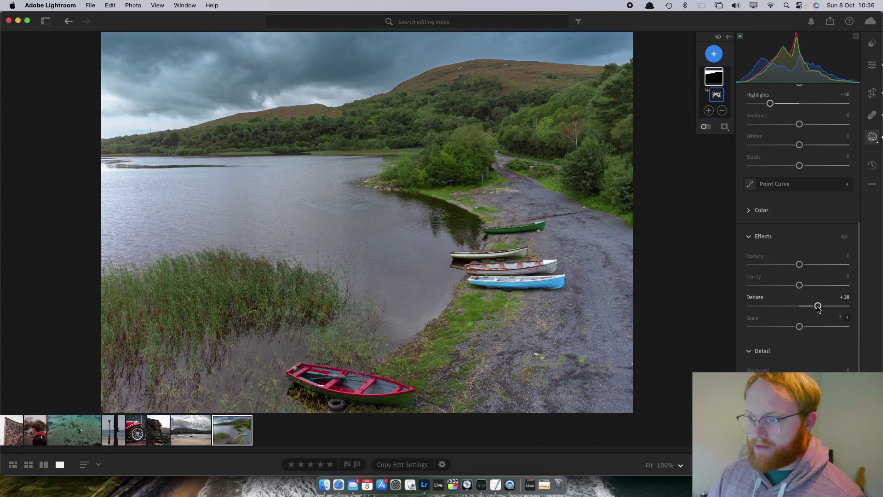
{"action": "left_click", "coordinate": [513, 65]}
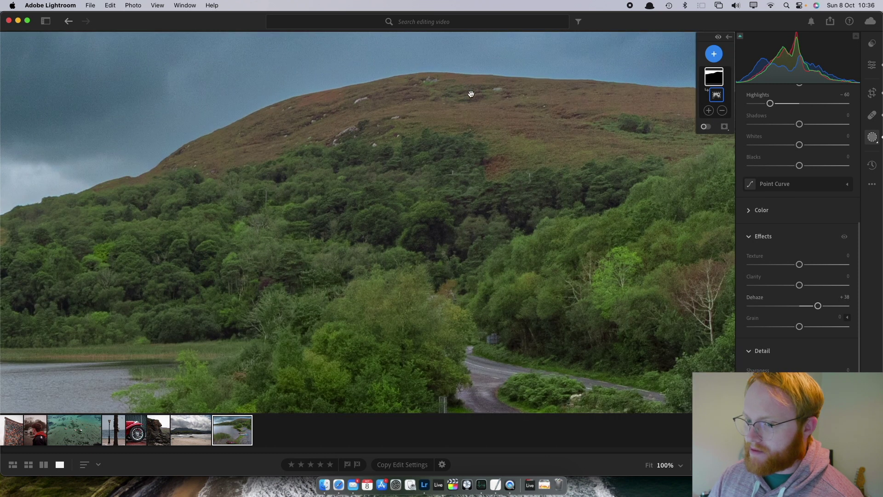
{"action": "left_click", "coordinate": [454, 93]}
{"action": "left_click_drag", "start_coordinate": [818, 306], "coordinate": [806, 308]}
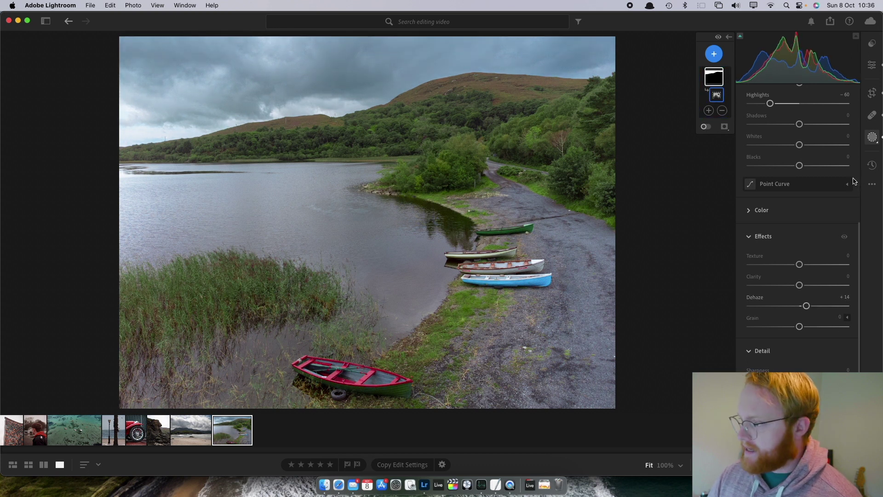
{"action": "left_click", "coordinate": [719, 37]}
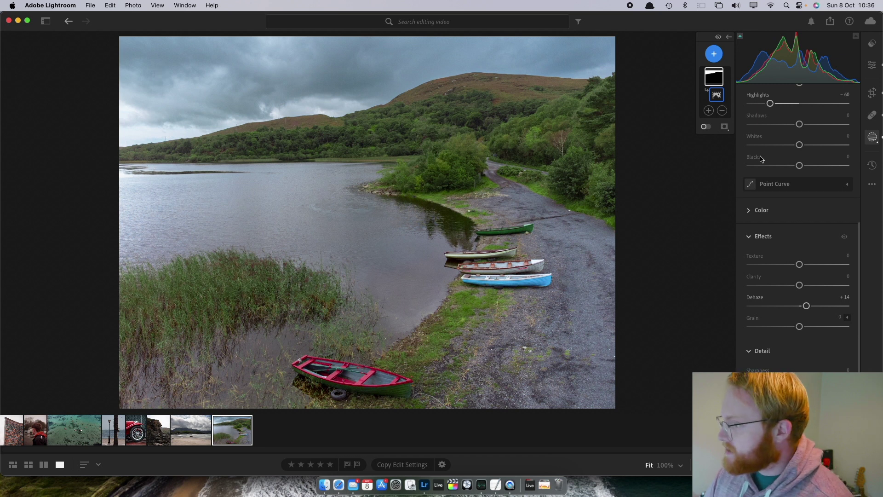
Add a brush mask, paint over the bright water at the lake's far-left edge, and set the brush Feather to 51.
{"action": "left_click", "coordinate": [716, 55]}
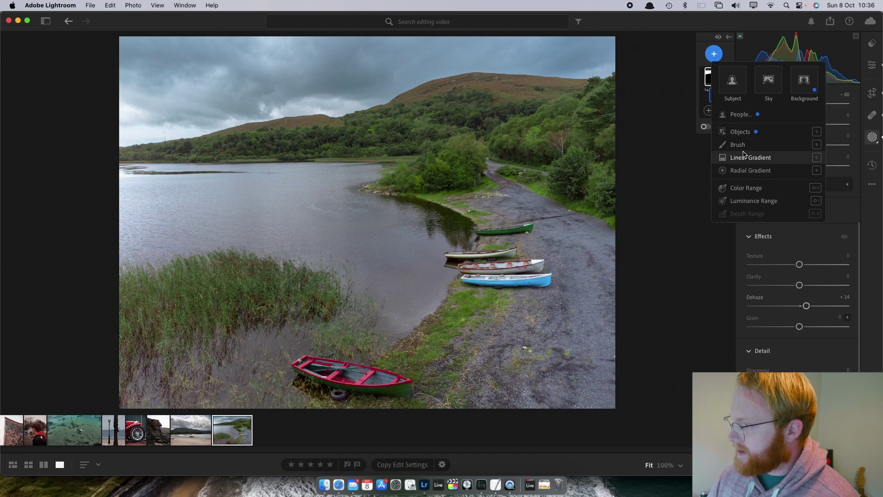
{"action": "key", "text": "super+z"}
{"action": "left_click", "coordinate": [725, 144]}
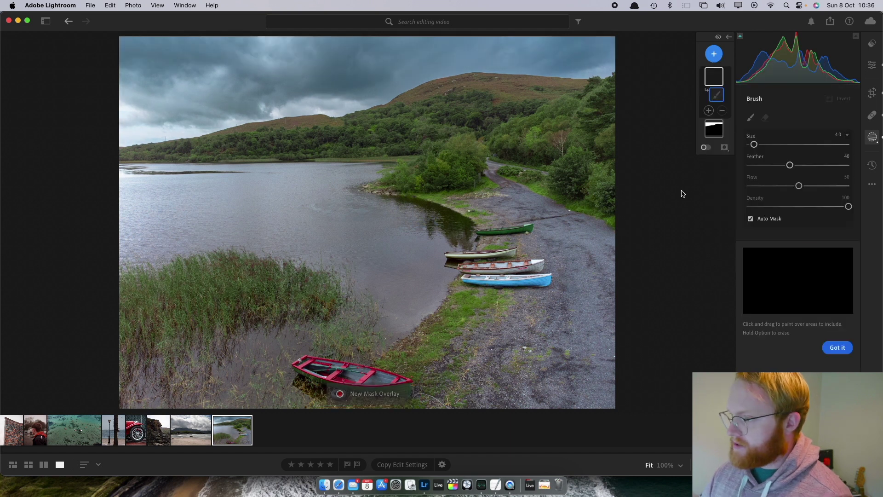
{"action": "mouse_move", "coordinate": [142, 177]}
{"action": "left_mouse_down"}
{"action": "mouse_move", "coordinate": [122, 174]}
{"action": "mouse_move", "coordinate": [142, 171]}
{"action": "mouse_move", "coordinate": [132, 165]}
{"action": "mouse_move", "coordinate": [120, 174]}
{"action": "mouse_move", "coordinate": [136, 166]}
{"action": "mouse_move", "coordinate": [124, 168]}
{"action": "mouse_move", "coordinate": [122, 223]}
{"action": "mouse_move", "coordinate": [125, 184]}
{"action": "mouse_move", "coordinate": [144, 169]}
{"action": "left_mouse_up"}
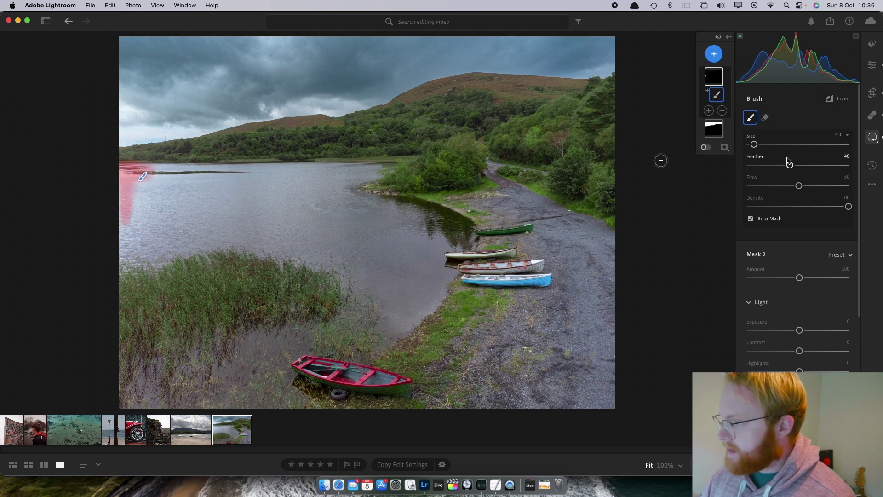
{"action": "left_click_drag", "start_coordinate": [789, 166], "coordinate": [801, 168]}
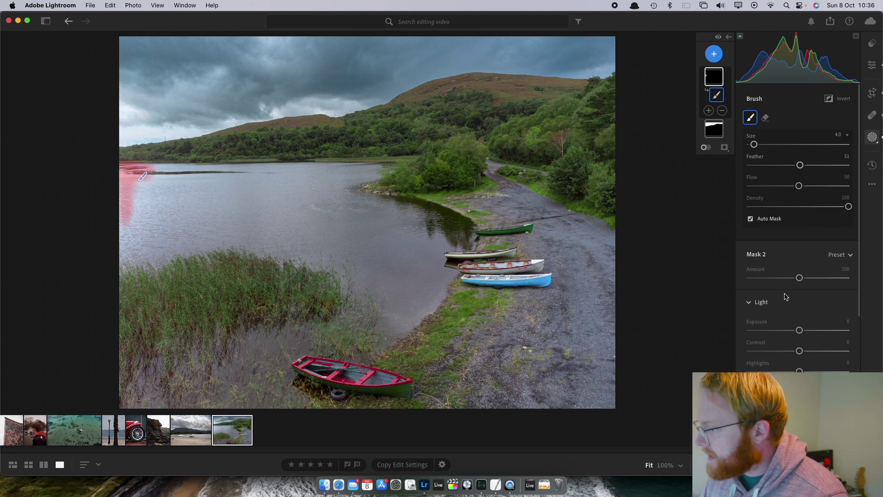
Try lowering the brush mask's Exposure to about -0.60 and reset it.
{"action": "mouse_move", "coordinate": [800, 330]}
{"action": "left_mouse_down"}
{"action": "mouse_move", "coordinate": [782, 331]}
{"action": "mouse_move", "coordinate": [790, 336]}
{"action": "left_mouse_up"}
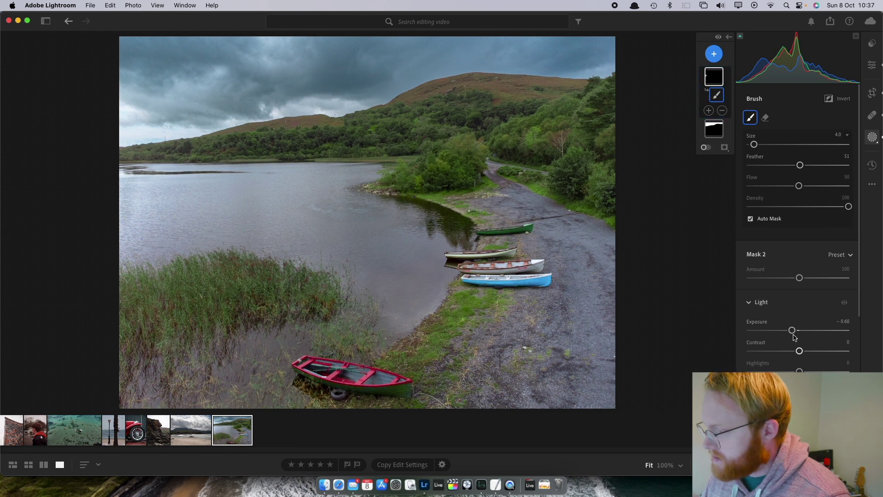
{"action": "left_click", "coordinate": [798, 330]}
{"action": "double_click", "coordinate": [794, 330]}
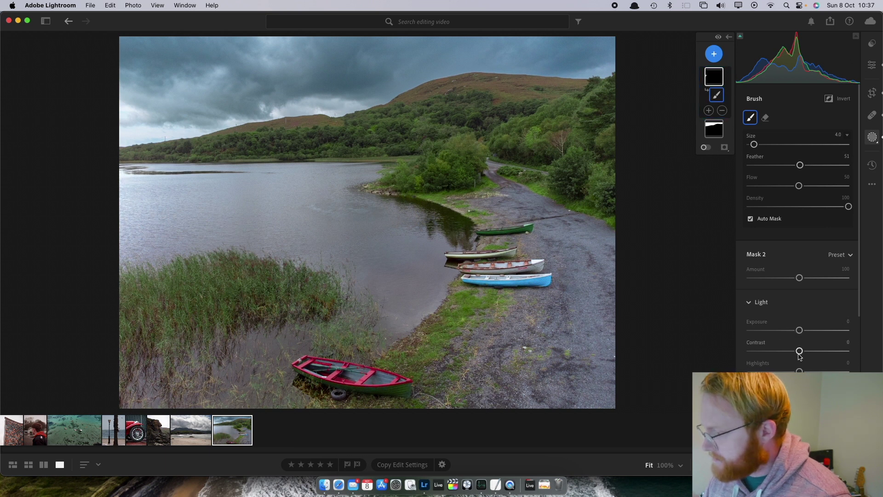
Set Highlights to -100 for the brushed water area.
{"action": "left_click_drag", "start_coordinate": [799, 369], "coordinate": [741, 372]}
{"action": "left_click", "coordinate": [717, 95]}
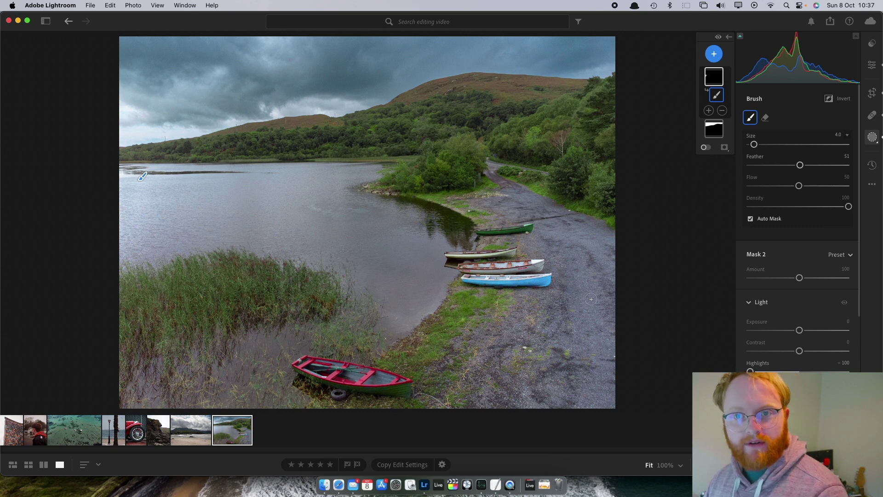
Switch to the cloudy beach photo and start cropping it.
{"action": "key", "text": "Left"}
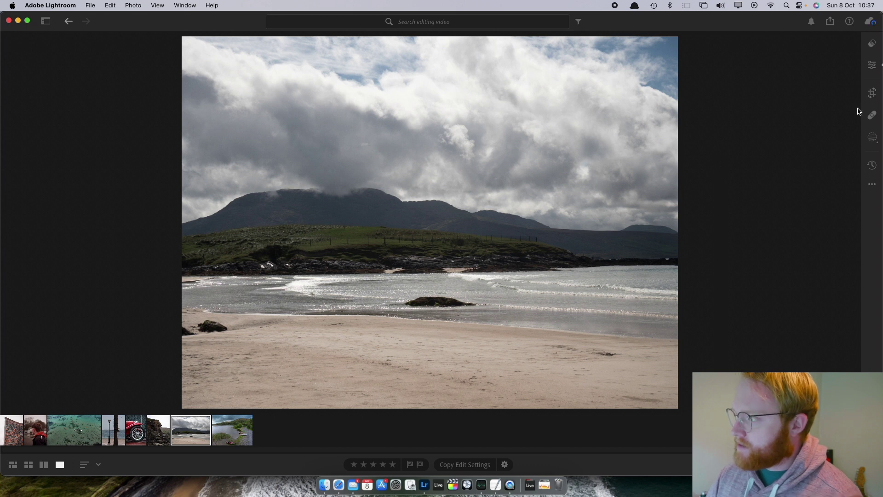
{"action": "left_click", "coordinate": [871, 93]}
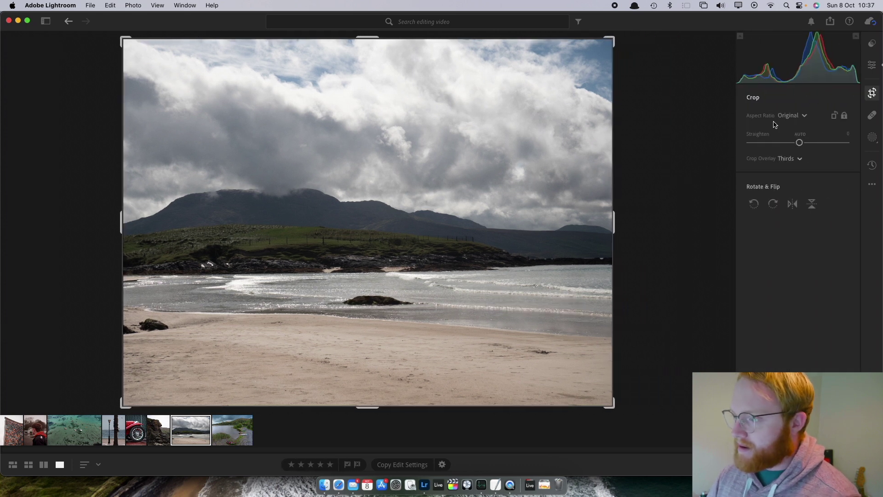
Try tightening the beach photo's crop at the Original aspect ratio and restore the full frame.
{"action": "left_click_drag", "start_coordinate": [552, 105], "coordinate": [451, 265]}
{"action": "key", "text": "super+z"}
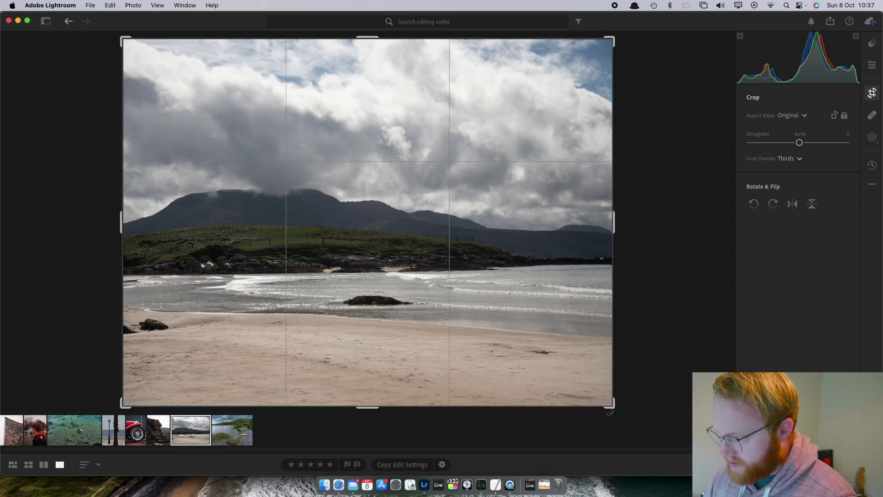
{"action": "left_click_drag", "start_coordinate": [611, 407], "coordinate": [599, 399]}
{"action": "mouse_move", "coordinate": [572, 351]}
{"action": "left_mouse_down"}
{"action": "mouse_move", "coordinate": [574, 318]}
{"action": "mouse_move", "coordinate": [588, 365]}
{"action": "mouse_move", "coordinate": [581, 244]}
{"action": "mouse_move", "coordinate": [597, 410]}
{"action": "left_mouse_up"}
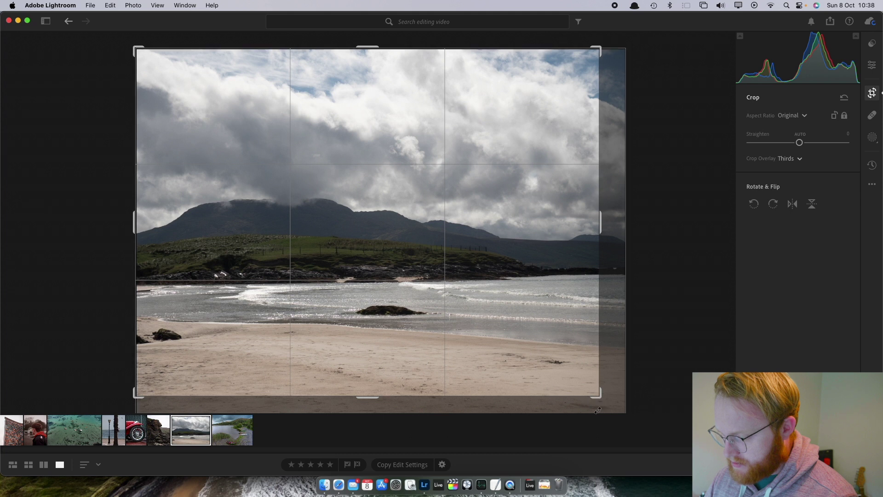
{"action": "key", "text": "Return"}
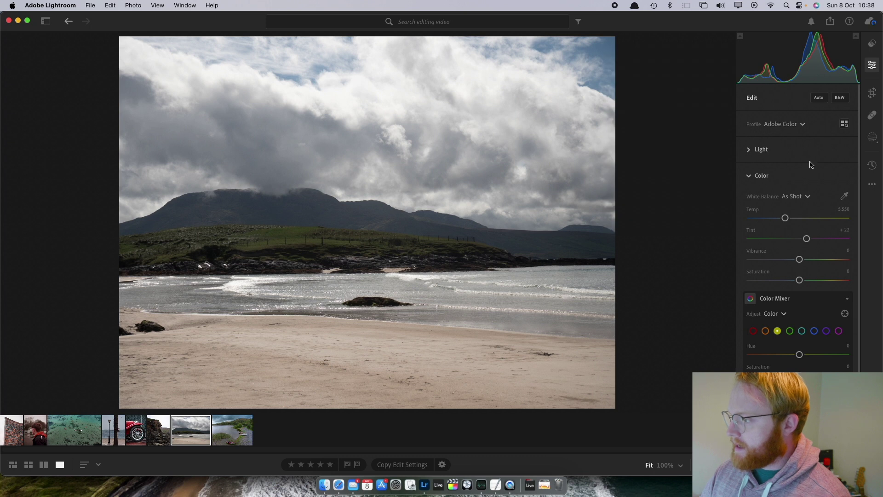
{"action": "left_click", "coordinate": [800, 130]}
{"action": "left_click", "coordinate": [800, 129]}
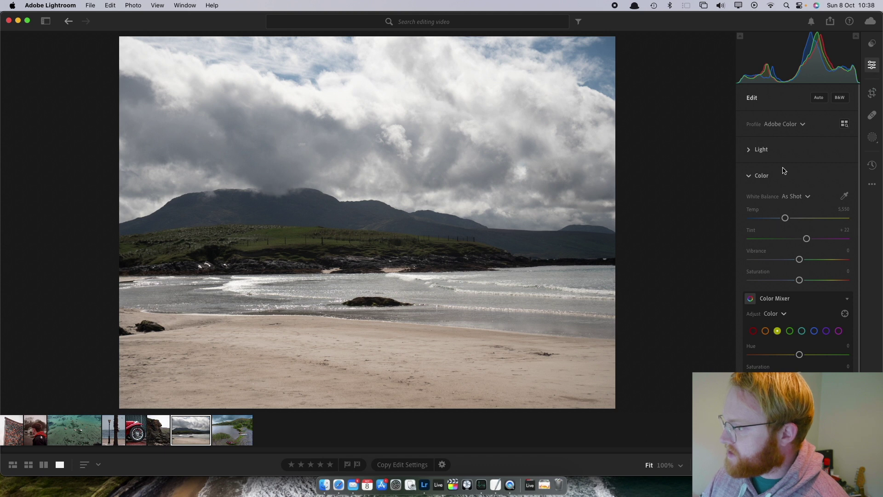
Try lowering the beach photo's Highlights and reset them, and set its Exposure to -5.00.
{"action": "scroll", "coordinate": [785, 170], "scroll_direction": "down", "scroll_amount": 3}
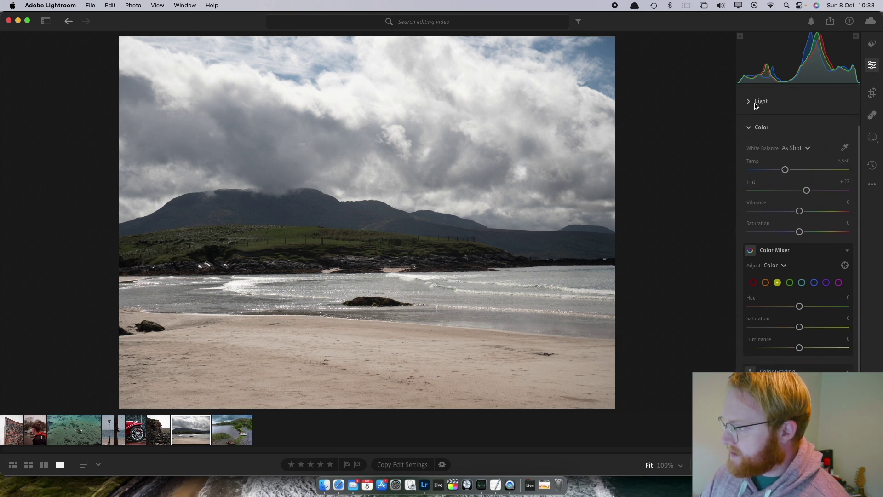
{"action": "left_click", "coordinate": [758, 101]}
{"action": "left_click_drag", "start_coordinate": [799, 131], "coordinate": [794, 132]}
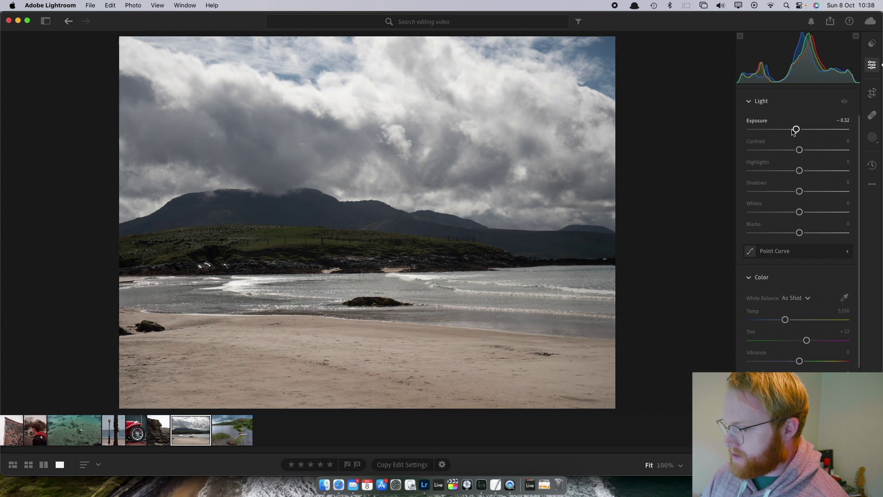
{"action": "left_click_drag", "start_coordinate": [801, 171], "coordinate": [775, 171]}
{"action": "double_click", "coordinate": [773, 170]}
{"action": "left_click_drag", "start_coordinate": [797, 129], "coordinate": [736, 132]}
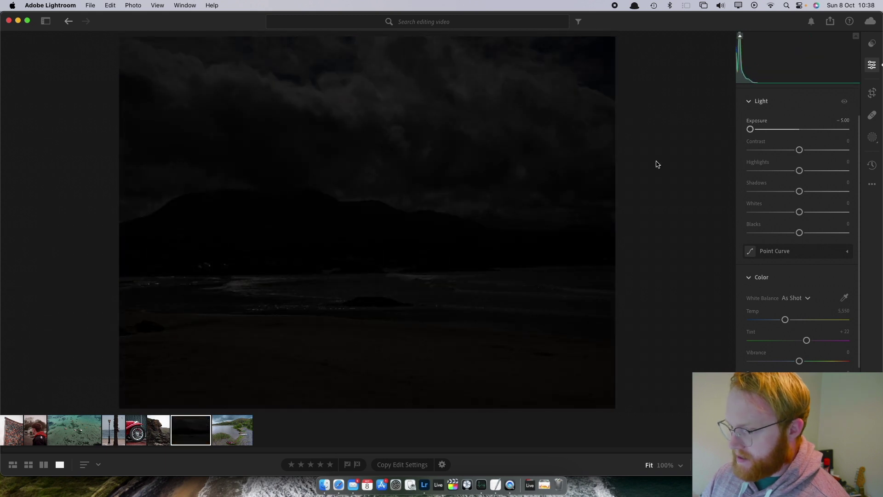
Reset the beach photo's Exposure, then set Exposure to -0.64 and Shadows to +61.
{"action": "left_click", "coordinate": [140, 285]}
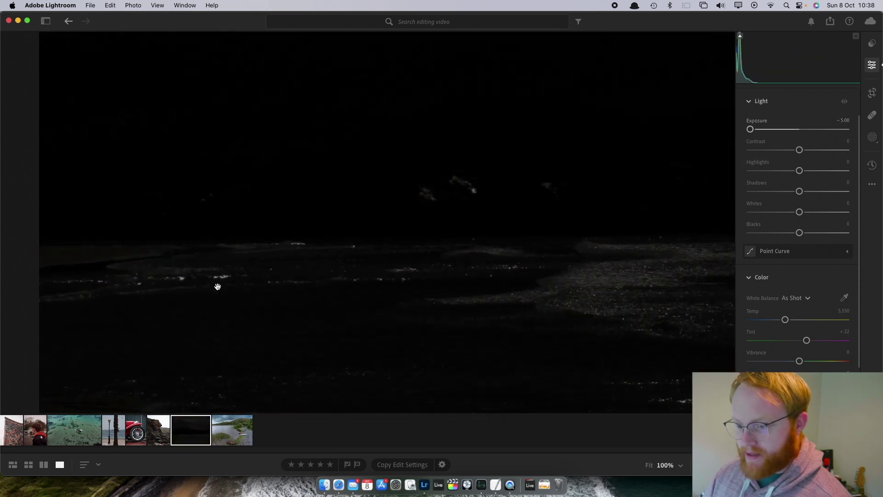
{"action": "left_click", "coordinate": [193, 256]}
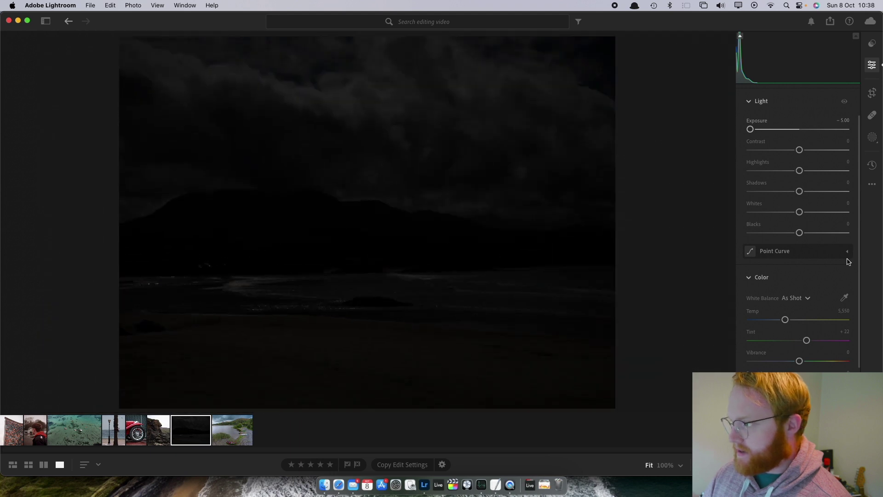
{"action": "double_click", "coordinate": [763, 132]}
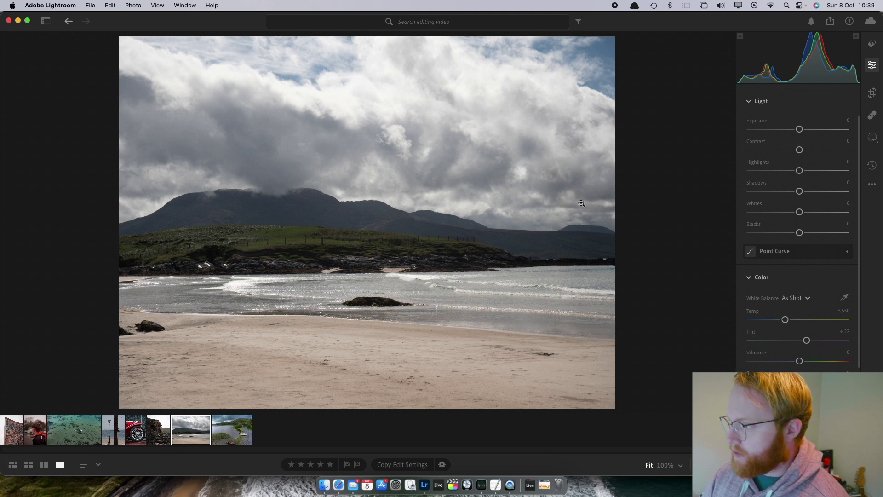
{"action": "left_click_drag", "start_coordinate": [799, 131], "coordinate": [793, 130]}
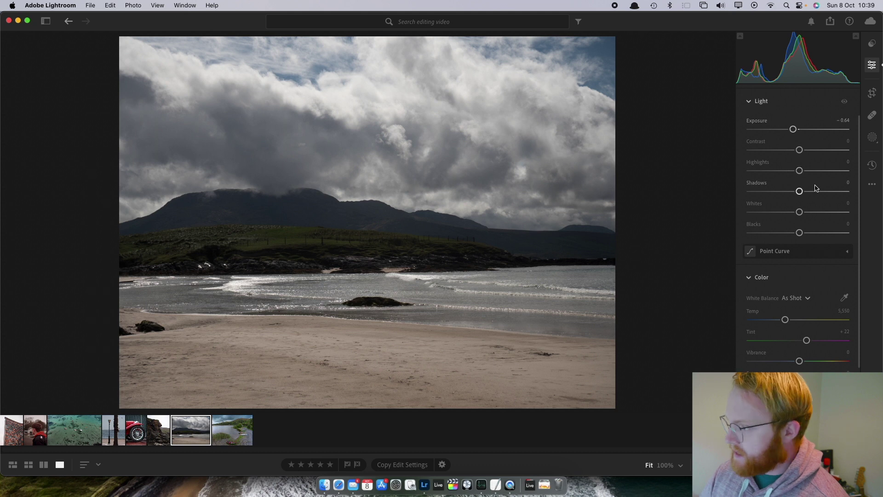
{"action": "left_click_drag", "start_coordinate": [804, 192], "coordinate": [830, 192]}
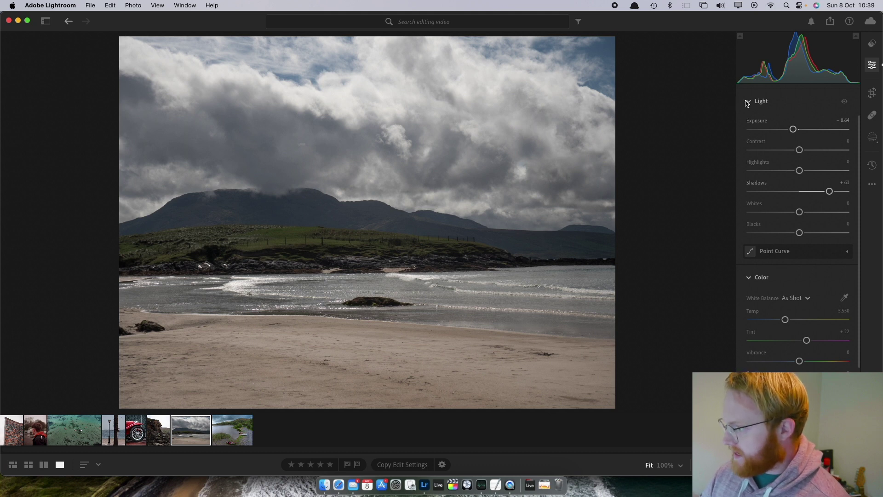
Try adjusting the beach photo's Blacks and Whites and reset both.
{"action": "mouse_move", "coordinate": [803, 233]}
{"action": "left_mouse_down"}
{"action": "mouse_move", "coordinate": [830, 233]}
{"action": "mouse_move", "coordinate": [791, 237]}
{"action": "mouse_move", "coordinate": [769, 212]}
{"action": "mouse_move", "coordinate": [796, 219]}
{"action": "left_mouse_up"}
{"action": "double_click", "coordinate": [789, 233]}
{"action": "double_click", "coordinate": [796, 217]}
Set the beach photo's Highlights to -84 and finish its overall light adjustments.
{"action": "left_click_drag", "start_coordinate": [799, 171], "coordinate": [757, 172]}
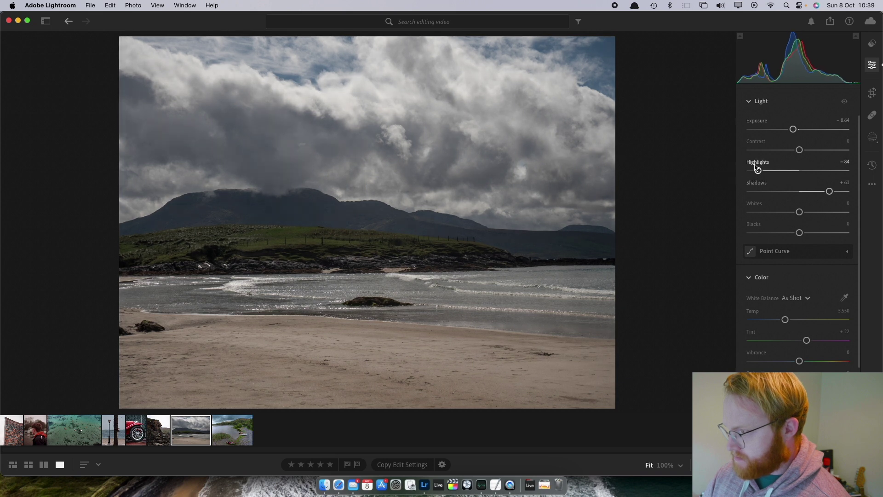
{"action": "left_click", "coordinate": [754, 102]}
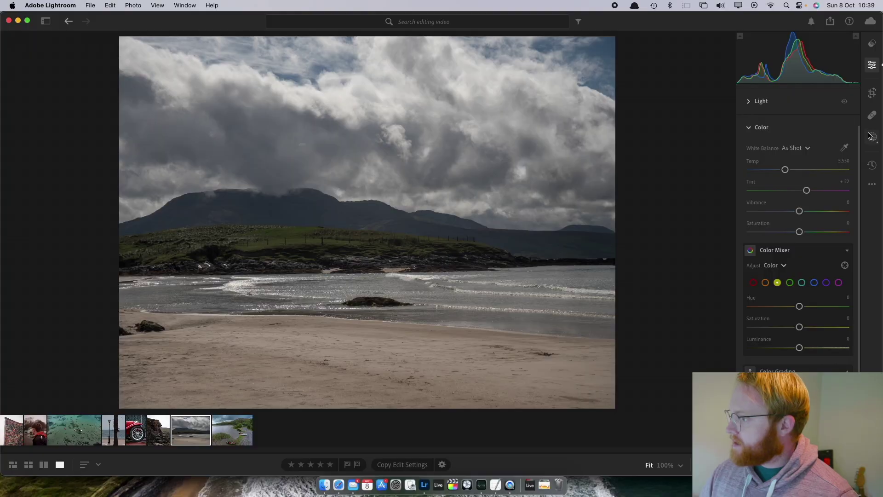
Create a Color Range mask sampled from the sand, keeping Refine at 50.
{"action": "left_click", "coordinate": [872, 137]}
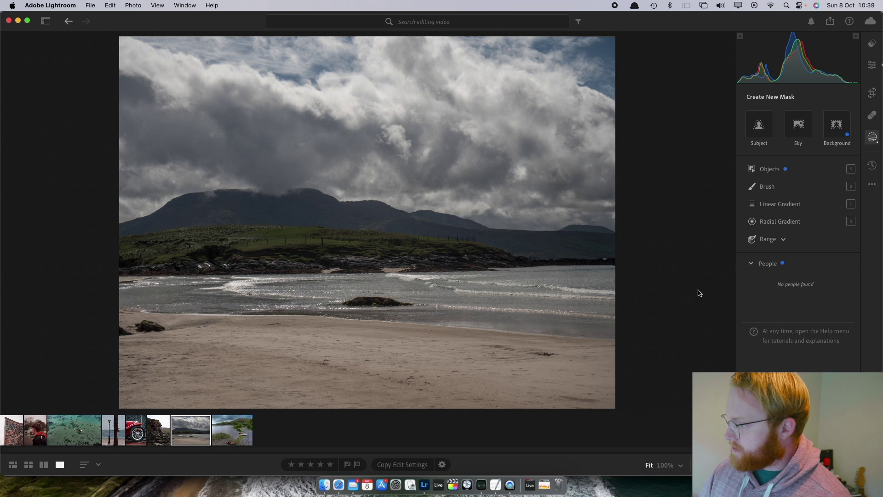
{"action": "left_click", "coordinate": [769, 240]}
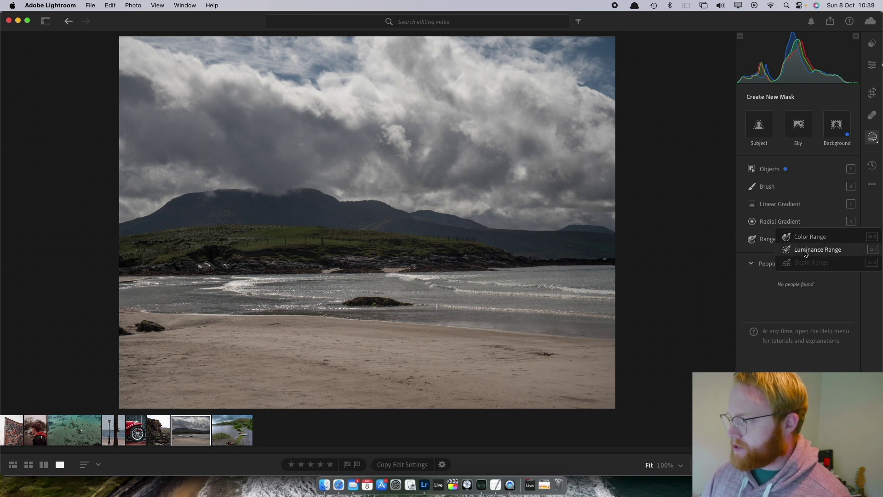
{"action": "mouse_move", "coordinate": [809, 267]}
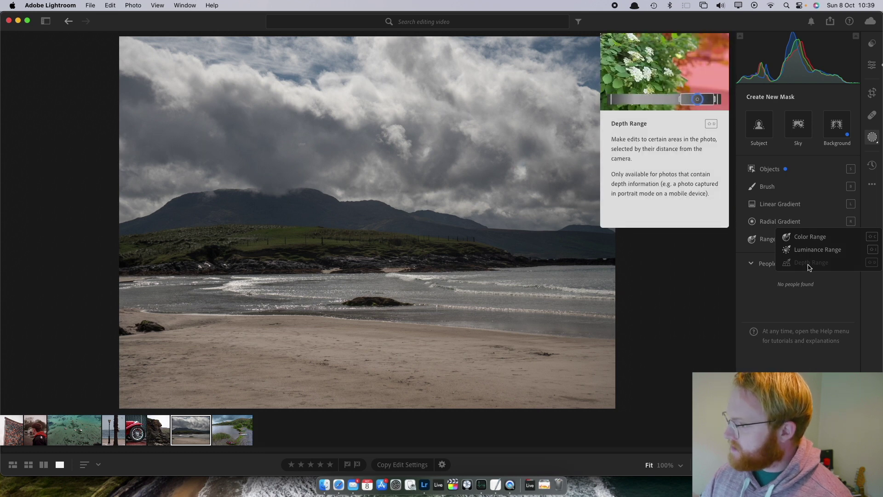
{"action": "left_click", "coordinate": [806, 237]}
{"action": "left_click", "coordinate": [367, 221]}
{"action": "left_click", "coordinate": [229, 339]}
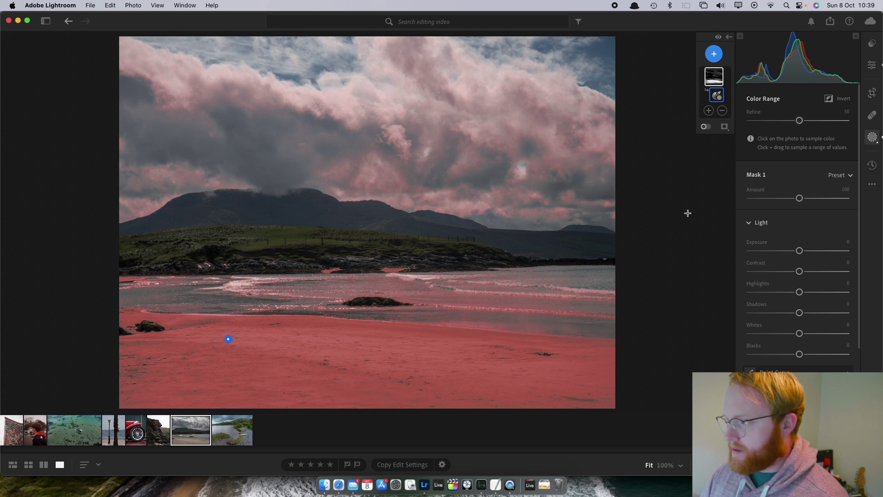
{"action": "mouse_move", "coordinate": [800, 121]}
{"action": "left_mouse_down"}
{"action": "mouse_move", "coordinate": [755, 121]}
{"action": "mouse_move", "coordinate": [802, 122]}
{"action": "mouse_move", "coordinate": [799, 131]}
{"action": "left_mouse_up"}
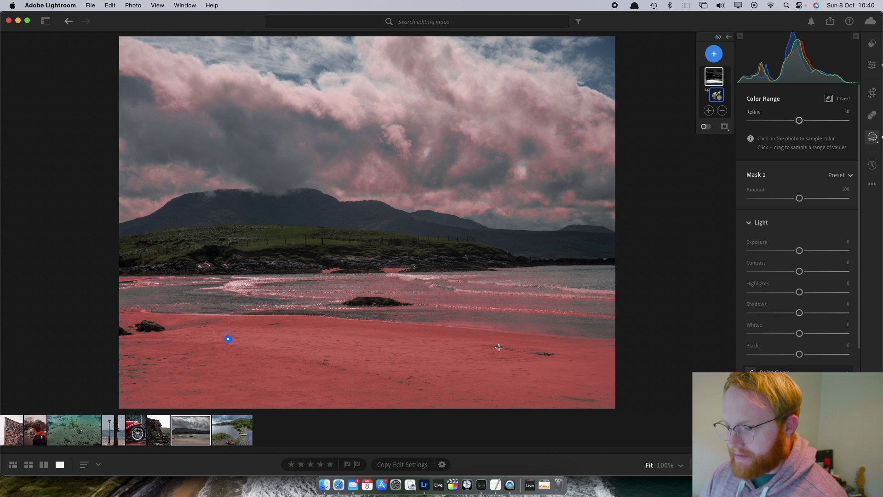
Subtract a Linear Gradient from the sand mask, running down to the waterline, to exclude the sky and upper water.
{"action": "left_click", "coordinate": [722, 112]}
{"action": "left_click", "coordinate": [728, 223]}
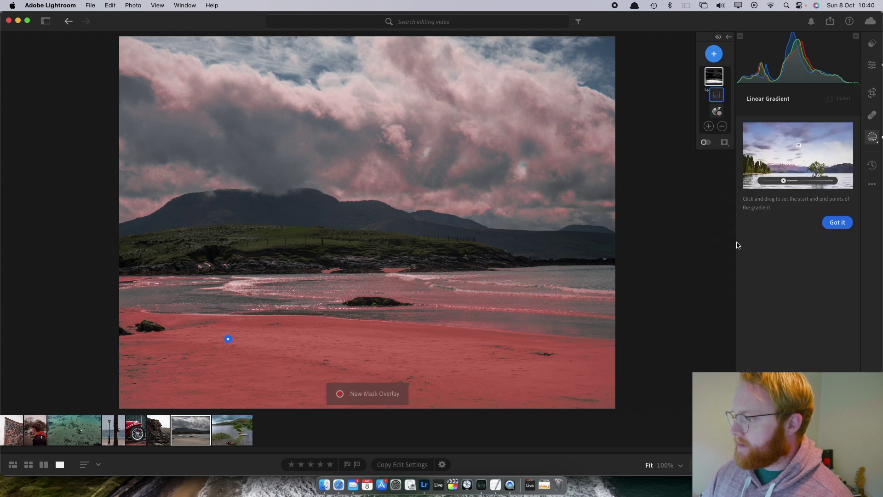
{"action": "left_click_drag", "start_coordinate": [404, 280], "coordinate": [395, 310]}
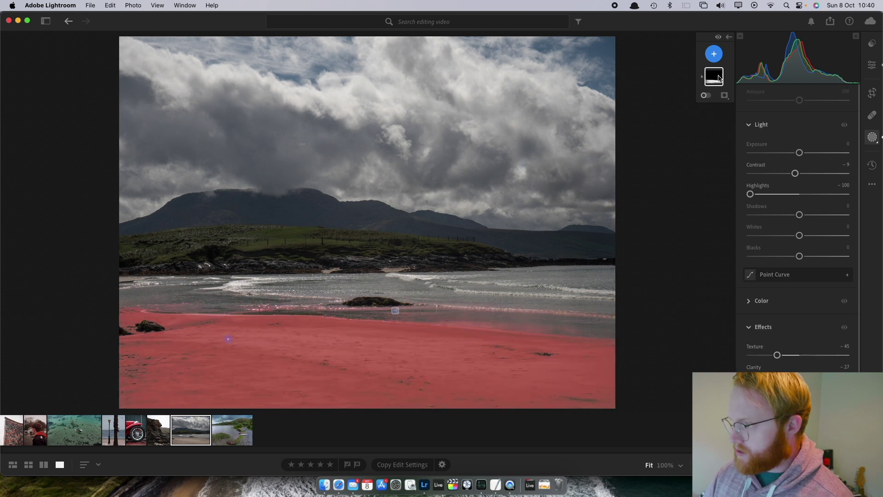
Subtract the remaining water along the shoreline from the sand mask with an Auto Mask brush.
{"action": "left_click", "coordinate": [714, 76]}
{"action": "left_click", "coordinate": [722, 126]}
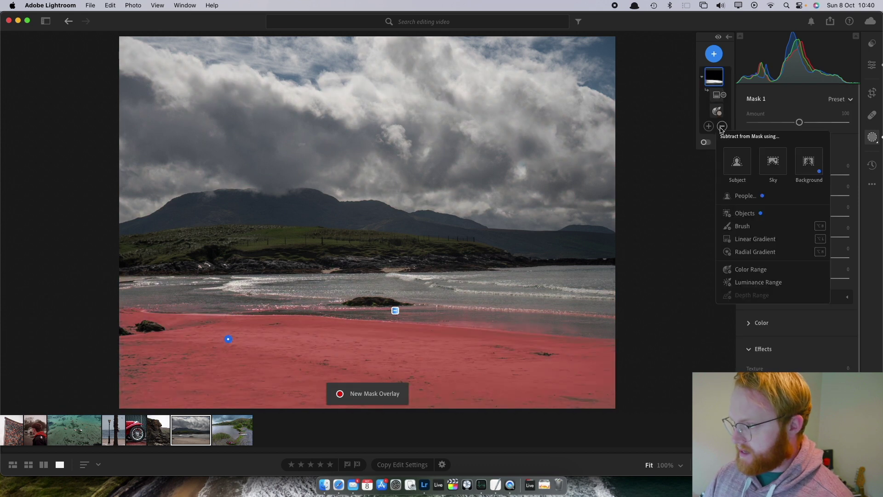
{"action": "left_click", "coordinate": [750, 219]}
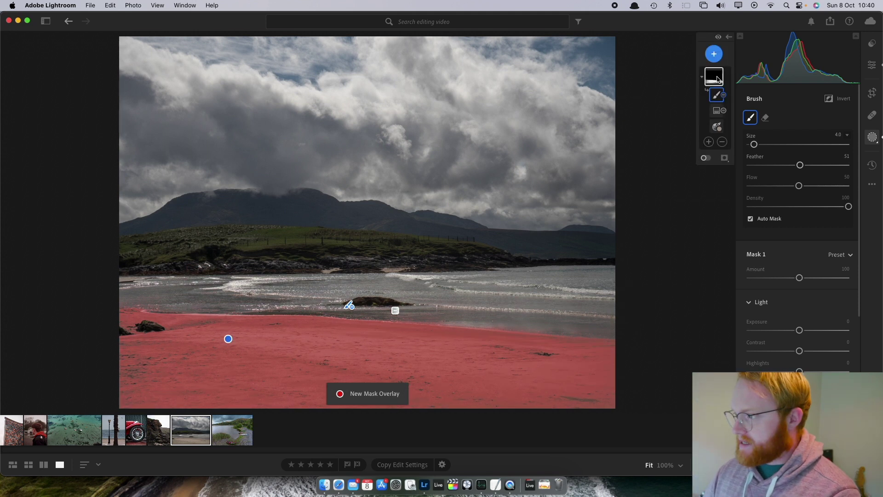
Try brightening the sand mask's Exposure, reset it, and set it to +0.04.
{"action": "left_click_drag", "start_coordinate": [798, 331], "coordinate": [822, 335]}
{"action": "double_click", "coordinate": [822, 332]}
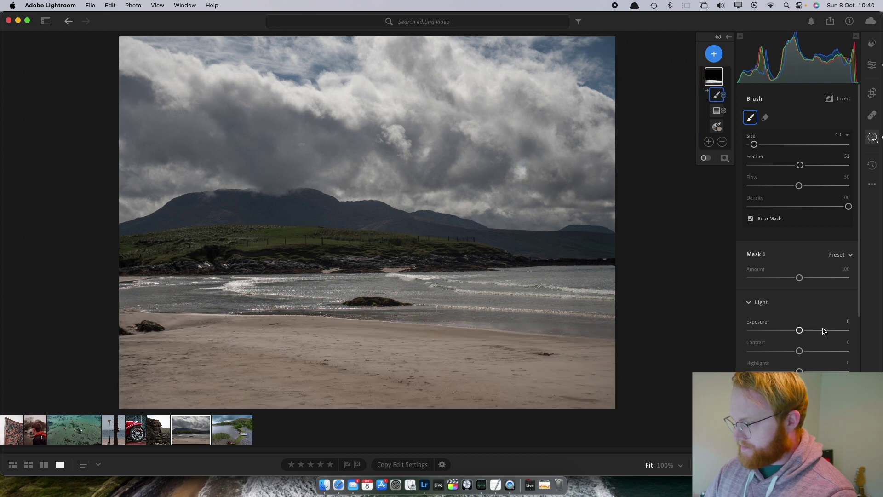
{"action": "scroll", "coordinate": [839, 315], "scroll_direction": "down", "scroll_amount": 5}
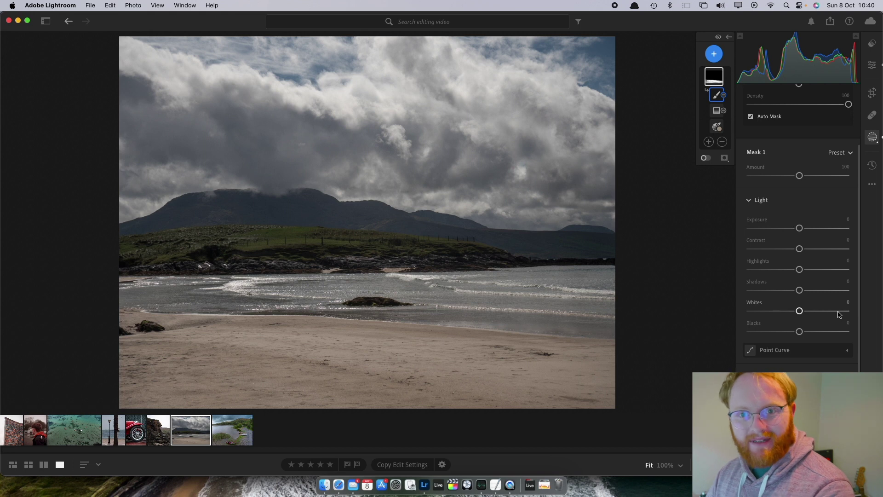
{"action": "scroll", "coordinate": [838, 315], "scroll_direction": "down", "scroll_amount": 1}
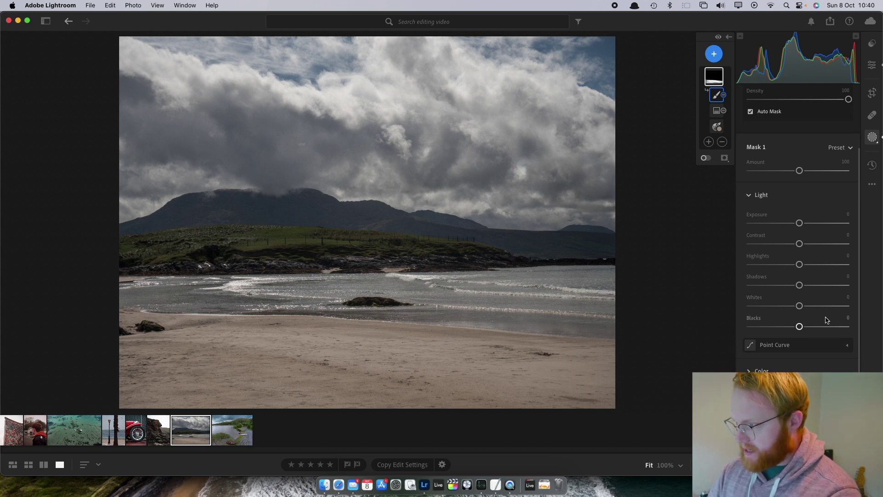
{"action": "scroll", "coordinate": [831, 331], "scroll_direction": "down", "scroll_amount": 3}
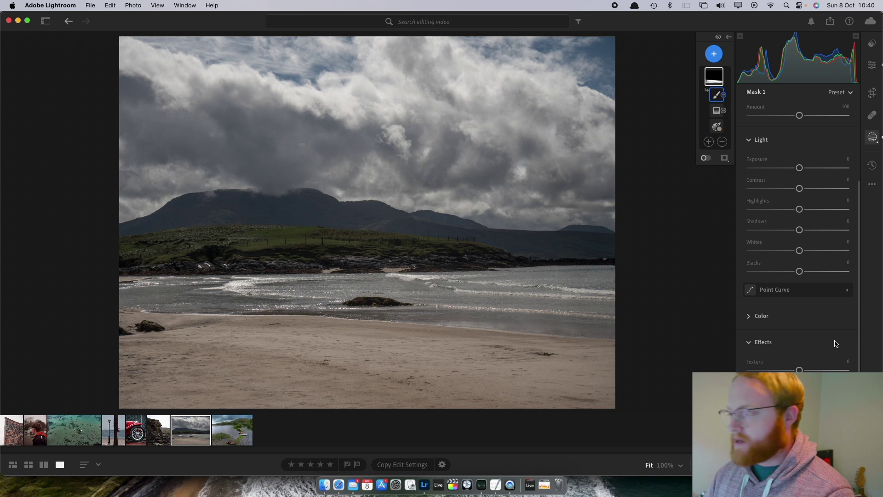
{"action": "scroll", "coordinate": [832, 344], "scroll_direction": "up", "scroll_amount": 1}
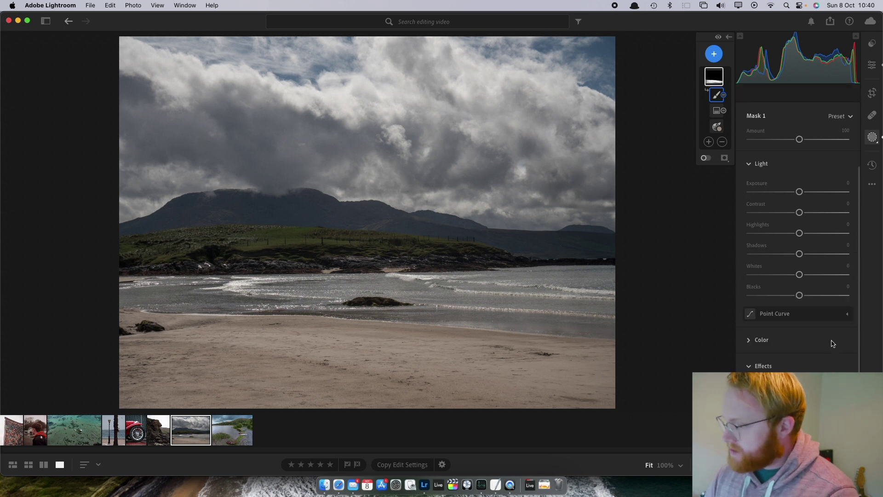
{"action": "left_click_drag", "start_coordinate": [799, 193], "coordinate": [799, 193]}
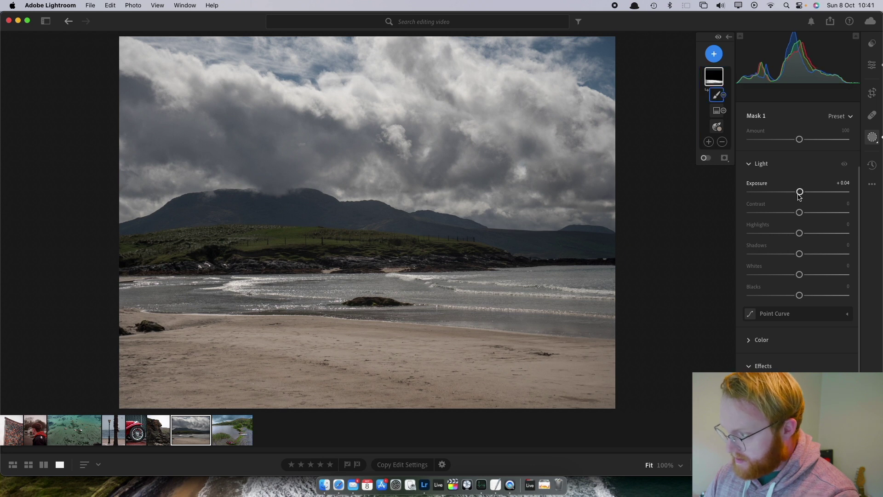
Set the sand mask's Temp to +39 and Hue to -6.4.
{"action": "left_click", "coordinate": [748, 165]}
{"action": "left_click", "coordinate": [754, 209]}
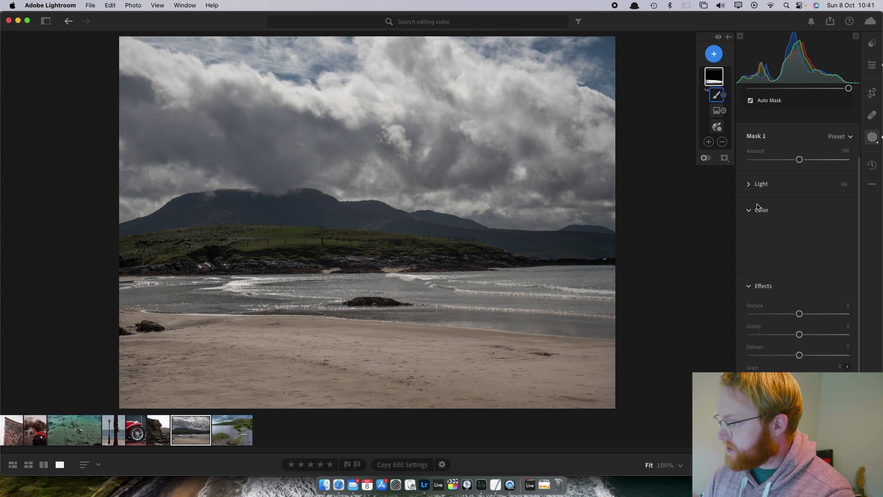
{"action": "left_click_drag", "start_coordinate": [800, 238], "coordinate": [821, 241]}
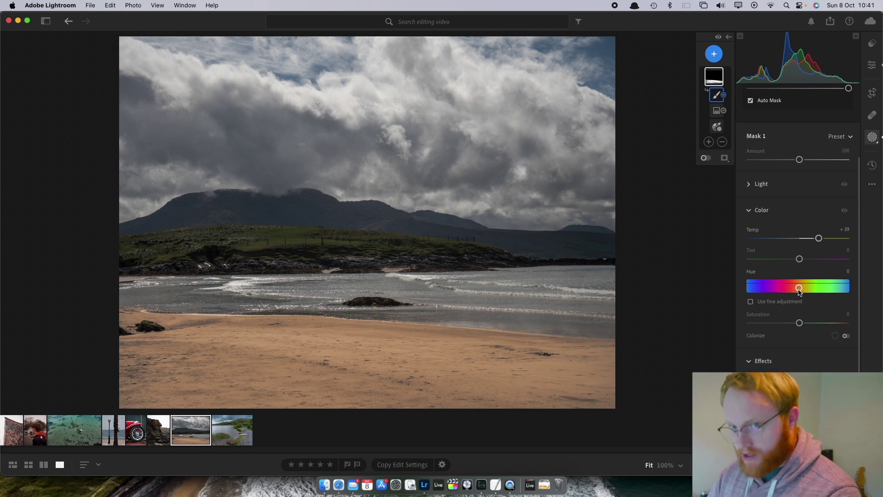
{"action": "mouse_move", "coordinate": [798, 291]}
{"action": "left_mouse_down"}
{"action": "mouse_move", "coordinate": [755, 292]}
{"action": "mouse_move", "coordinate": [797, 293]}
{"action": "left_mouse_up"}
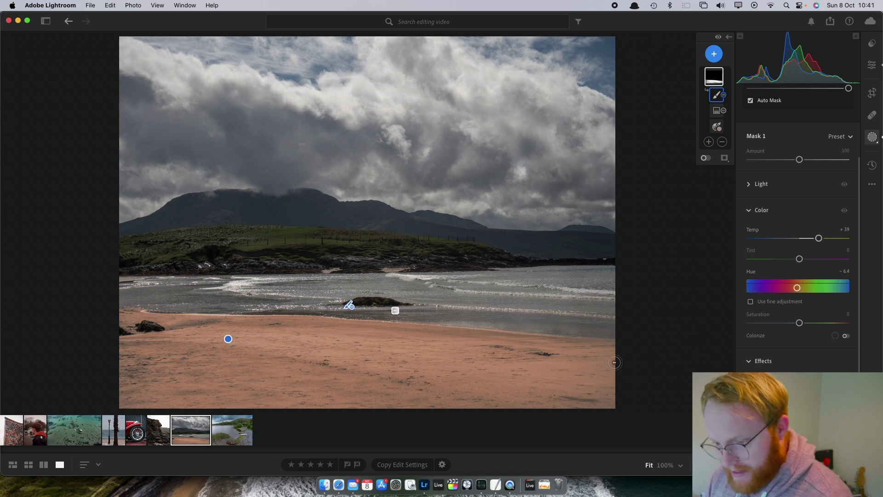
Add a slanted Linear Gradient along the shoreline to the sand mask and compare the photo with masks hidden and shown.
{"action": "left_click", "coordinate": [719, 82]}
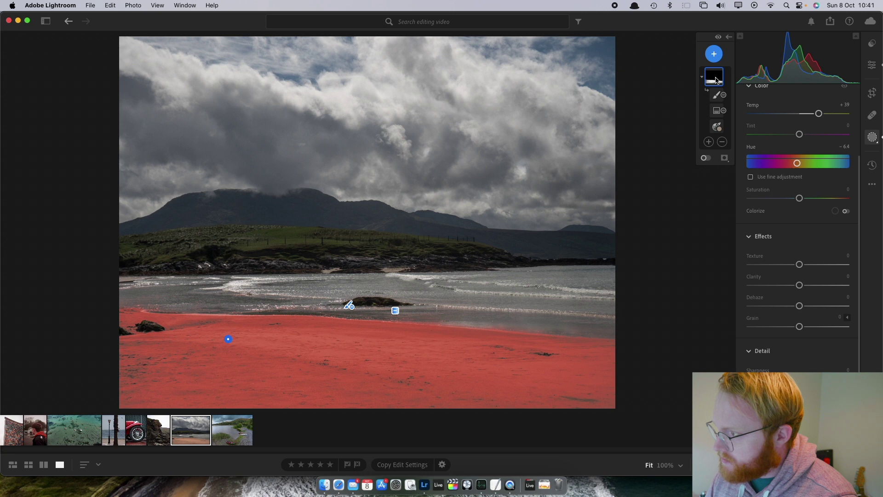
{"action": "left_click", "coordinate": [708, 142]}
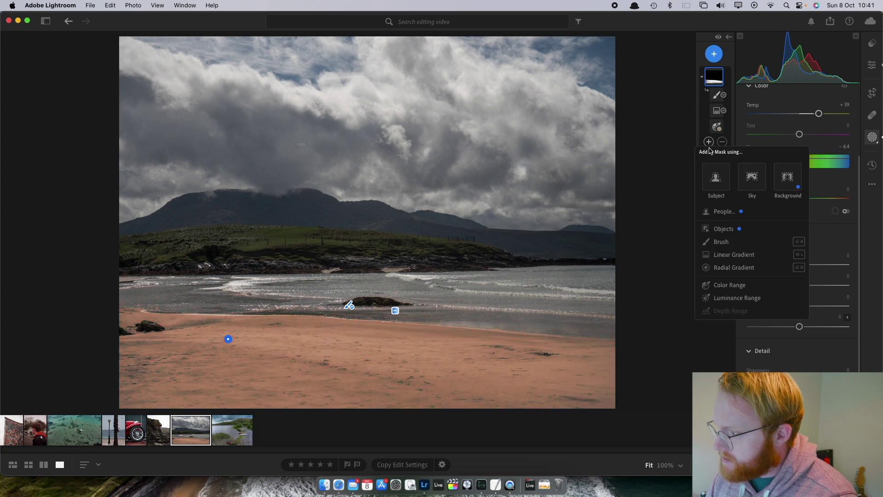
{"action": "left_click", "coordinate": [728, 256]}
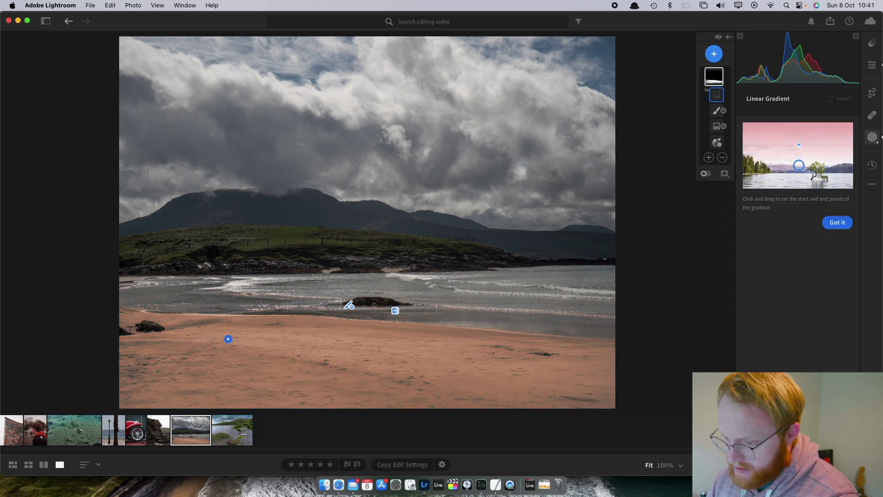
{"action": "left_click_drag", "start_coordinate": [258, 355], "coordinate": [259, 308]}
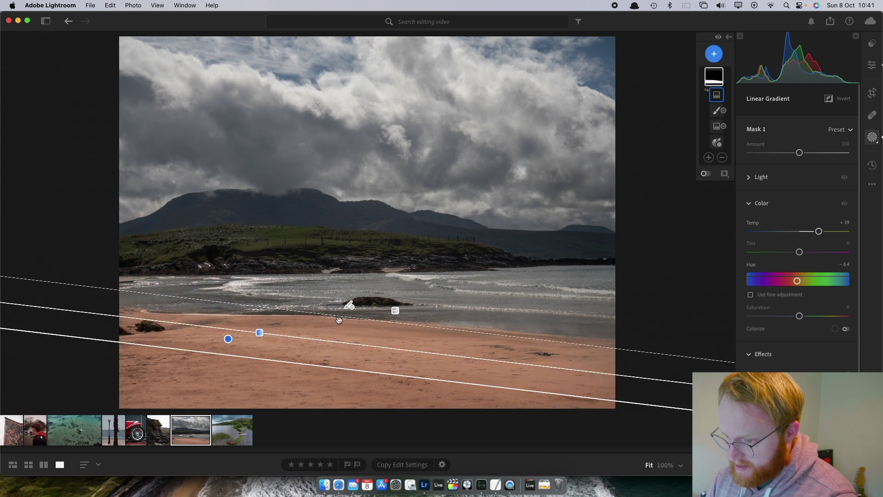
{"action": "left_click", "coordinate": [719, 38]}
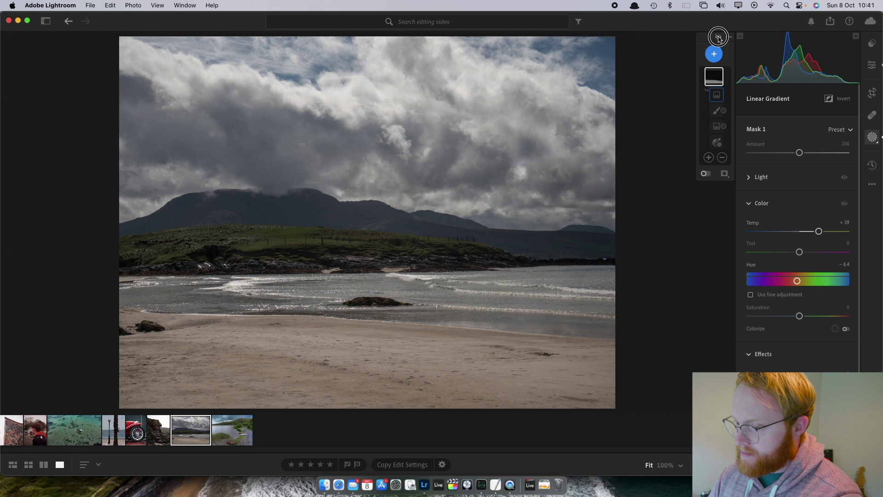
{"action": "left_click", "coordinate": [718, 38]}
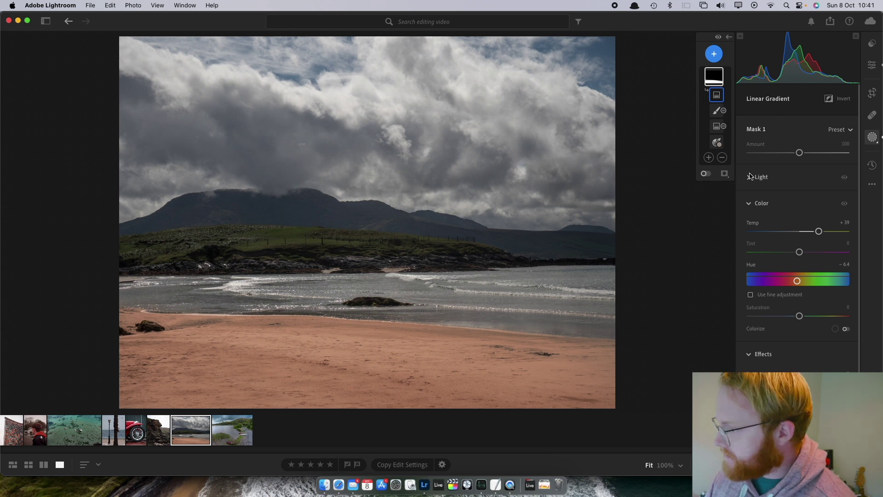
Create a second Color Range mask sampled from the green grass on the hill.
{"action": "left_click", "coordinate": [712, 52]}
{"action": "left_click", "coordinate": [746, 188]}
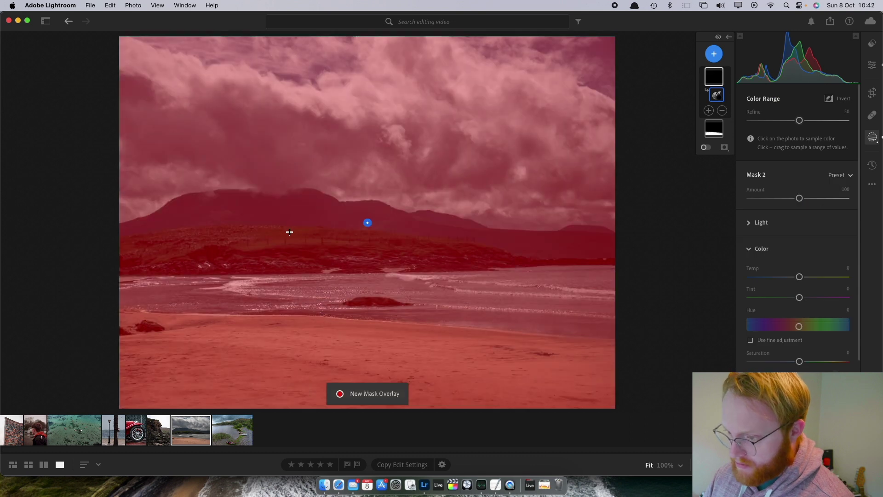
{"action": "left_click", "coordinate": [289, 232]}
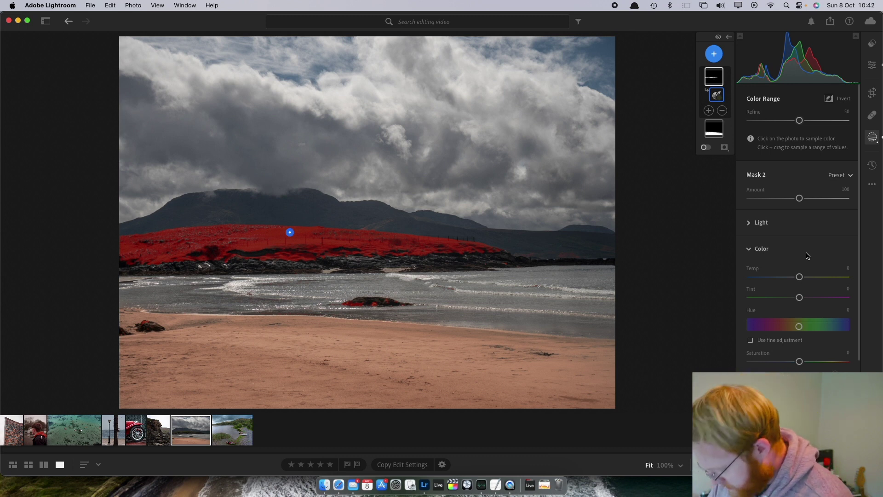
Set the grass mask's Tint to -93, Hue to +2.5 and Saturation to +28.
{"action": "left_click_drag", "start_coordinate": [799, 297], "coordinate": [753, 298]}
{"action": "mouse_move", "coordinate": [797, 362]}
{"action": "left_mouse_down"}
{"action": "mouse_move", "coordinate": [835, 362]}
{"action": "mouse_move", "coordinate": [813, 364]}
{"action": "left_mouse_up"}
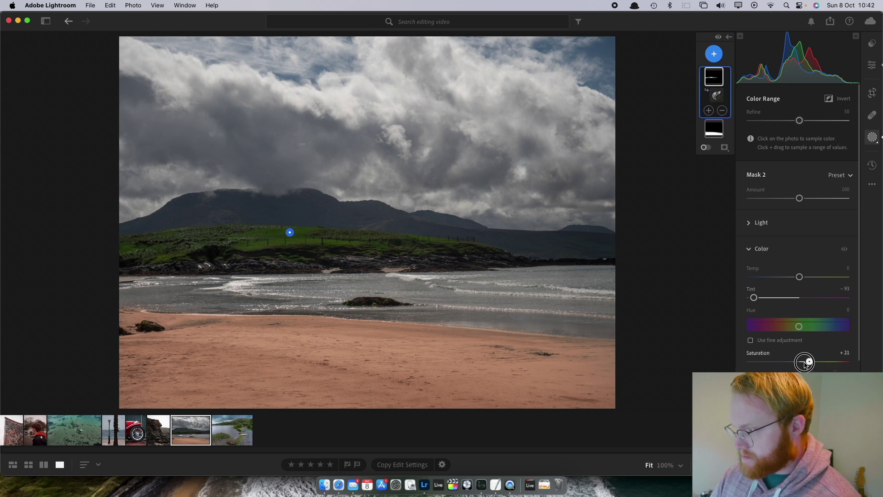
{"action": "left_click_drag", "start_coordinate": [799, 326], "coordinate": [814, 363]}
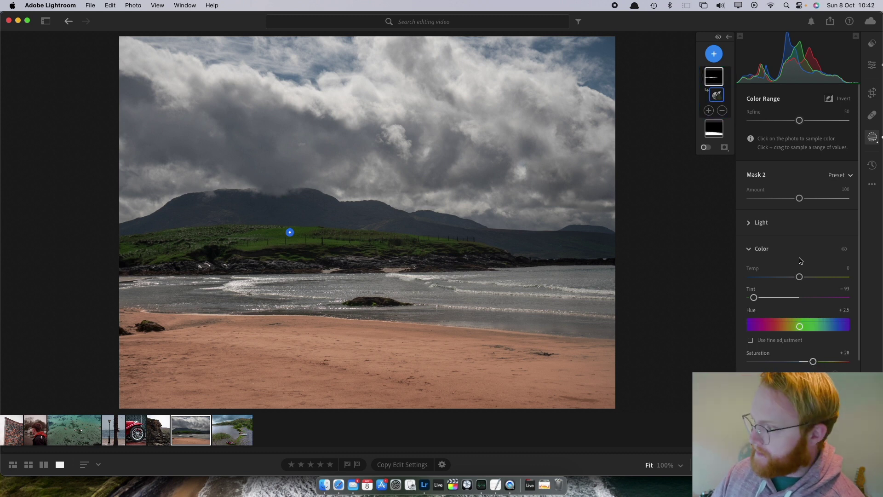
Set the grass mask's Exposure to +0.20.
{"action": "left_click", "coordinate": [747, 224]}
{"action": "left_click_drag", "start_coordinate": [798, 251], "coordinate": [801, 255]}
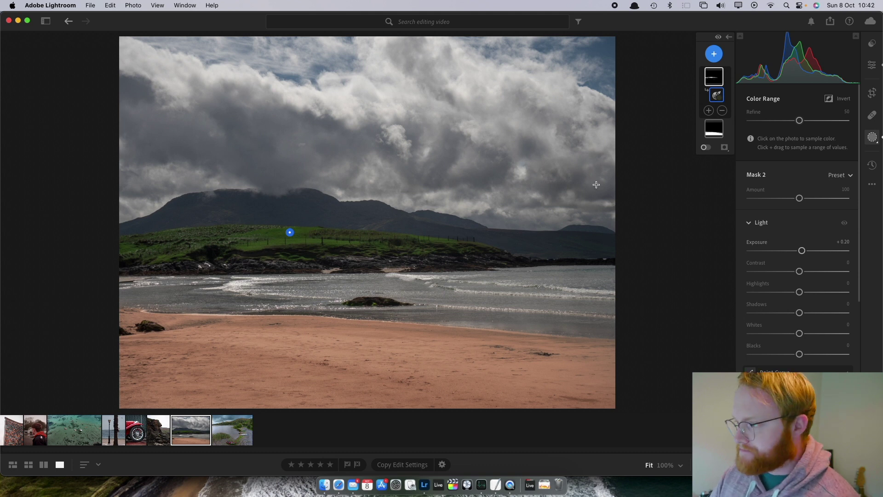
{"action": "left_click", "coordinate": [714, 54]}
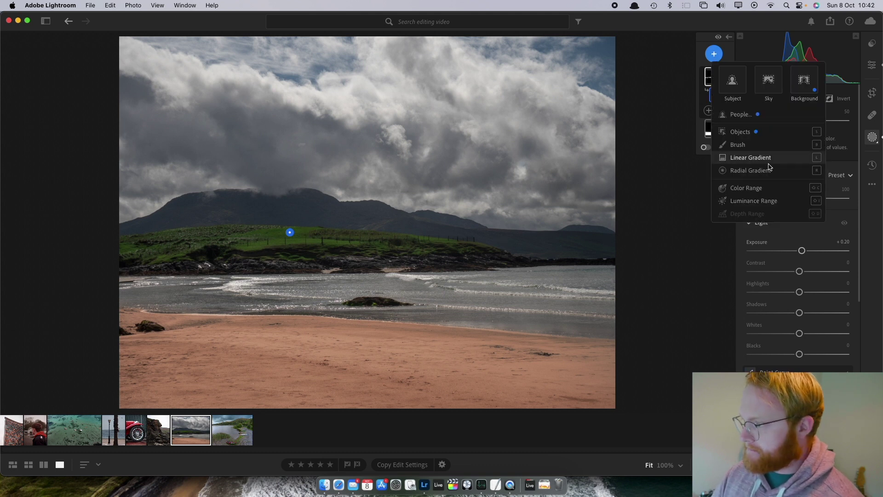
{"action": "left_click", "coordinate": [745, 187]}
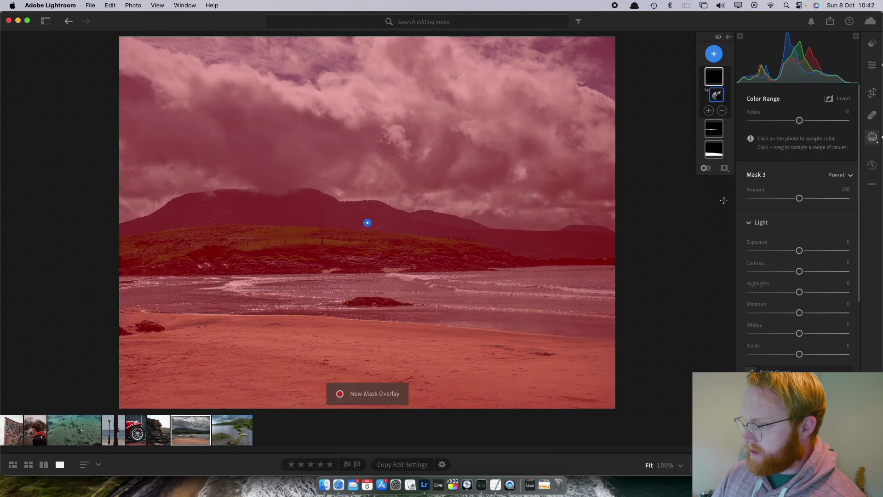
{"action": "left_click", "coordinate": [604, 52]}
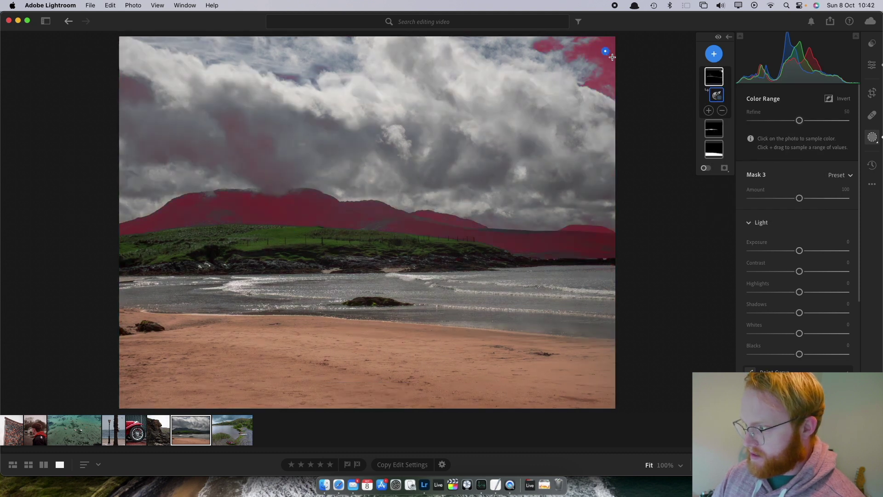
{"action": "key", "text": "Delete"}
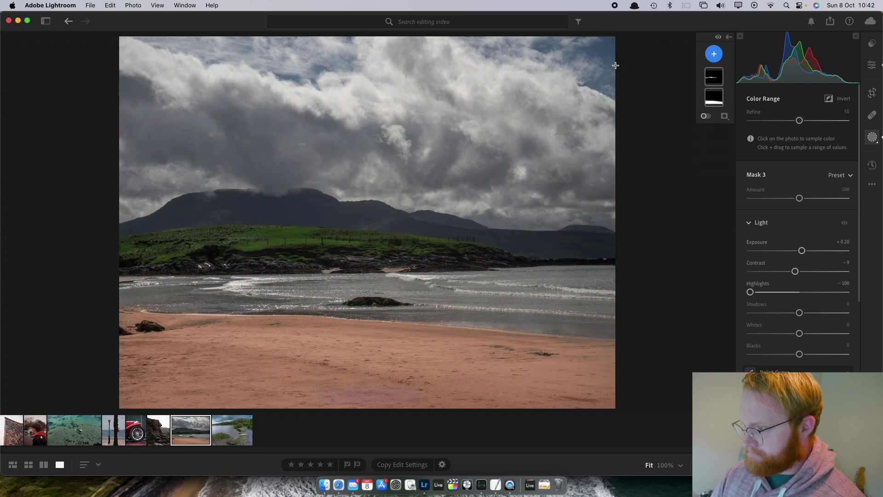
Create a Color Range mask sampled from the sea and subtract a slanted Linear Gradient to exclude the sky and hills.
{"action": "left_click", "coordinate": [717, 55]}
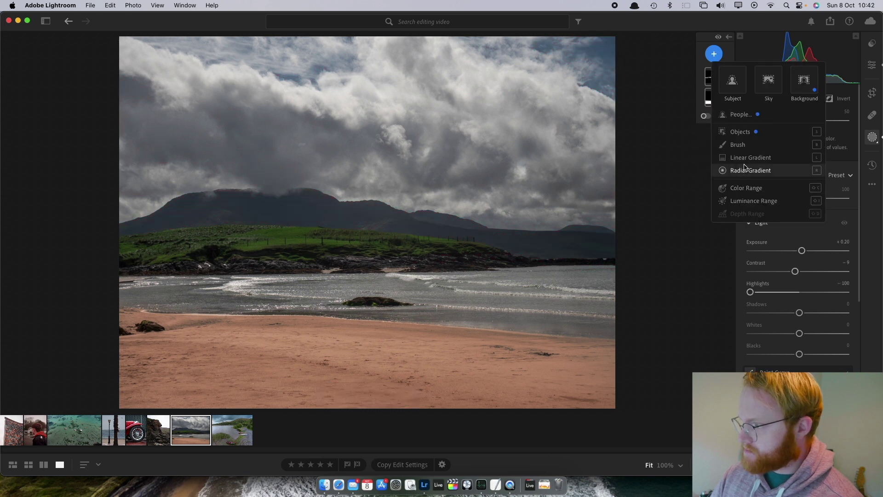
{"action": "left_click", "coordinate": [746, 188]}
{"action": "left_click", "coordinate": [539, 303]}
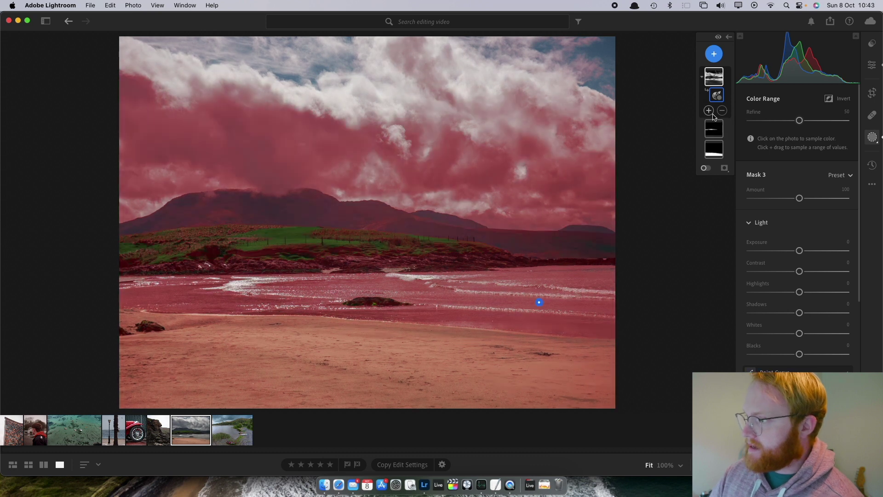
{"action": "left_click", "coordinate": [722, 112]}
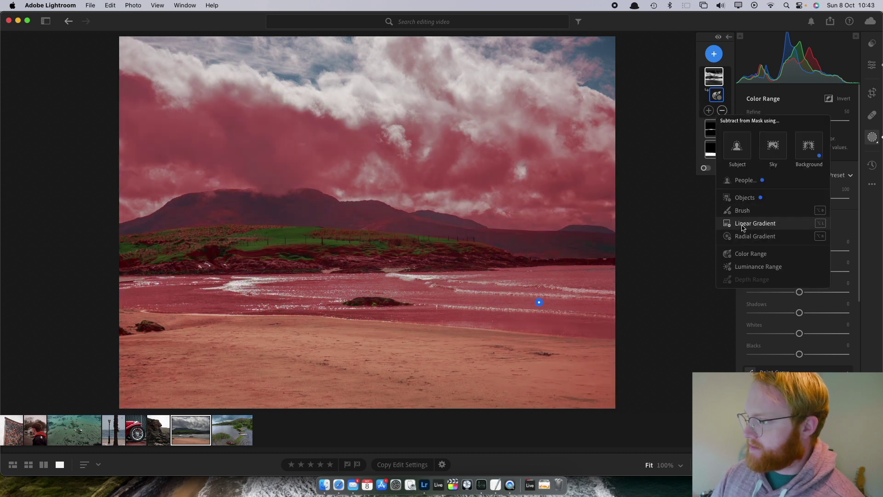
{"action": "left_click", "coordinate": [764, 223]}
{"action": "left_click_drag", "start_coordinate": [399, 247], "coordinate": [397, 264]}
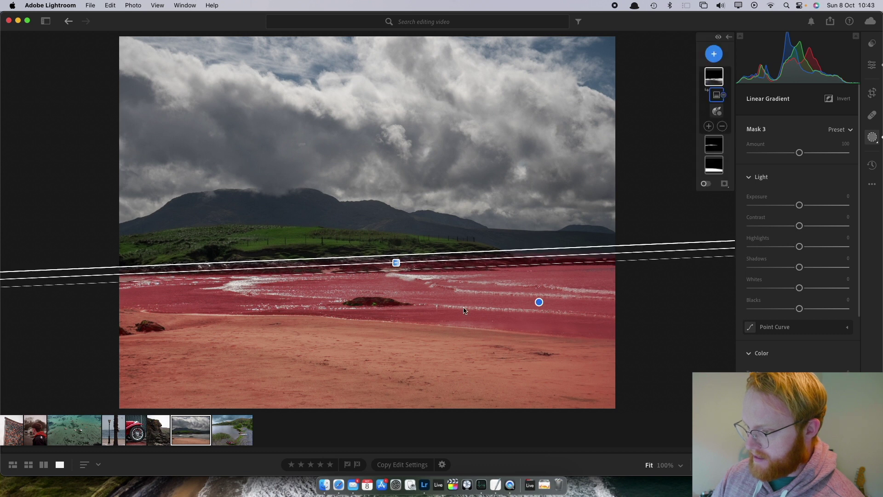
Subtract a Color Range sampled from the beach sand from the sea mask.
{"action": "left_click", "coordinate": [501, 418]}
{"action": "left_click", "coordinate": [713, 81]}
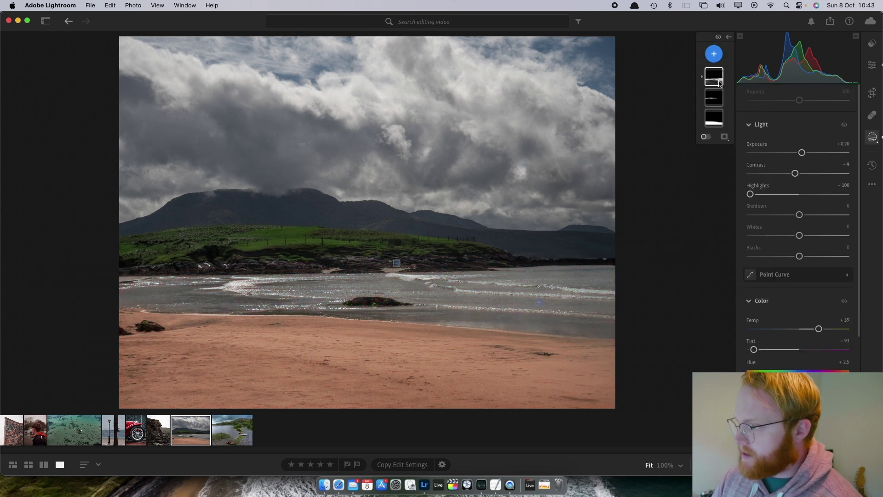
{"action": "left_click", "coordinate": [714, 81]}
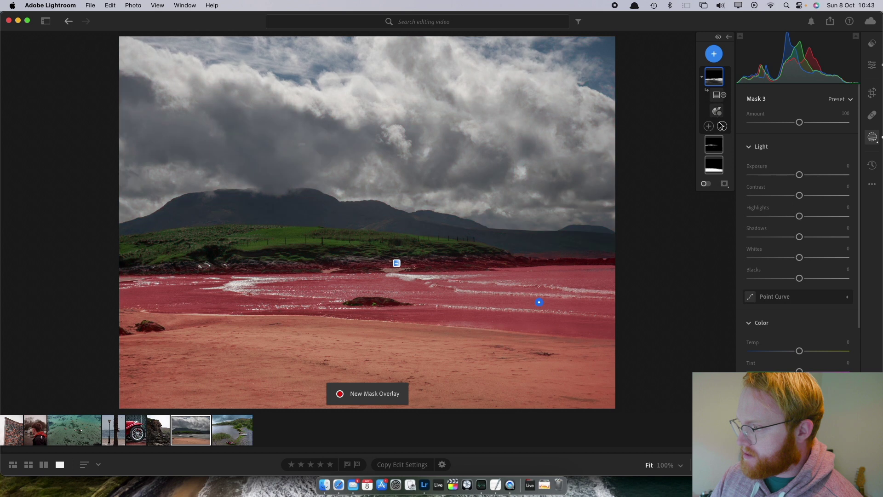
{"action": "left_click", "coordinate": [722, 126]}
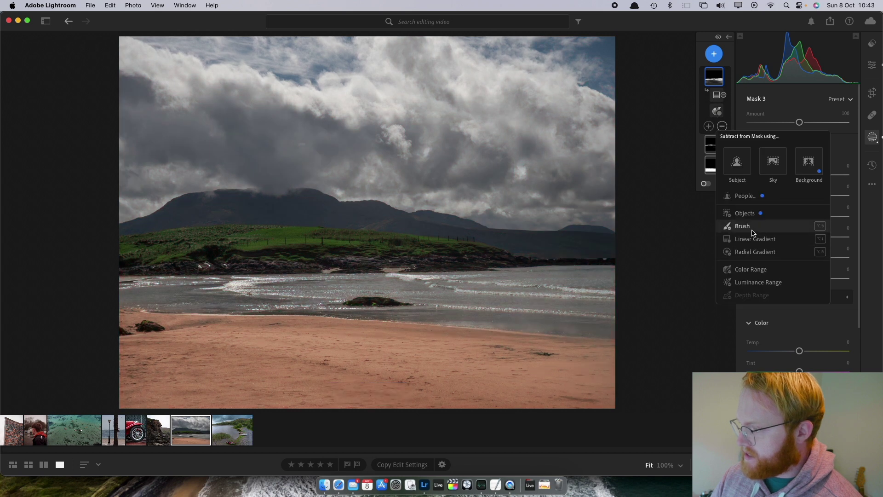
{"action": "left_click", "coordinate": [750, 270]}
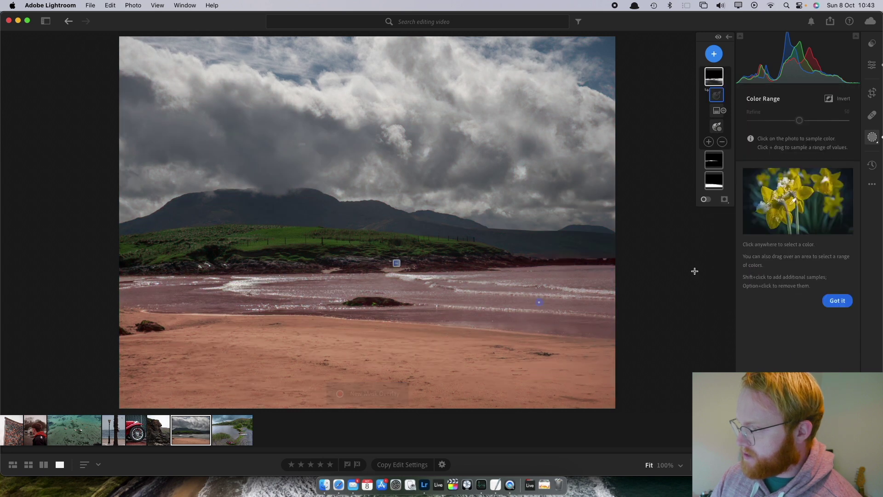
{"action": "left_click", "coordinate": [291, 368]}
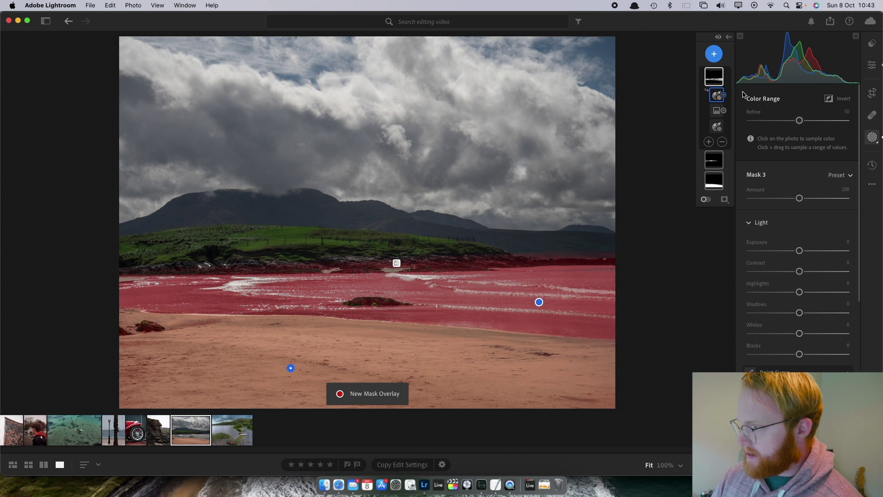
Raise the sea mask's Exposure to +4.00 to check its coverage, and reset it.
{"action": "scroll", "coordinate": [782, 184], "scroll_direction": "down", "scroll_amount": 3}
{"action": "left_click_drag", "start_coordinate": [799, 175], "coordinate": [880, 184]}
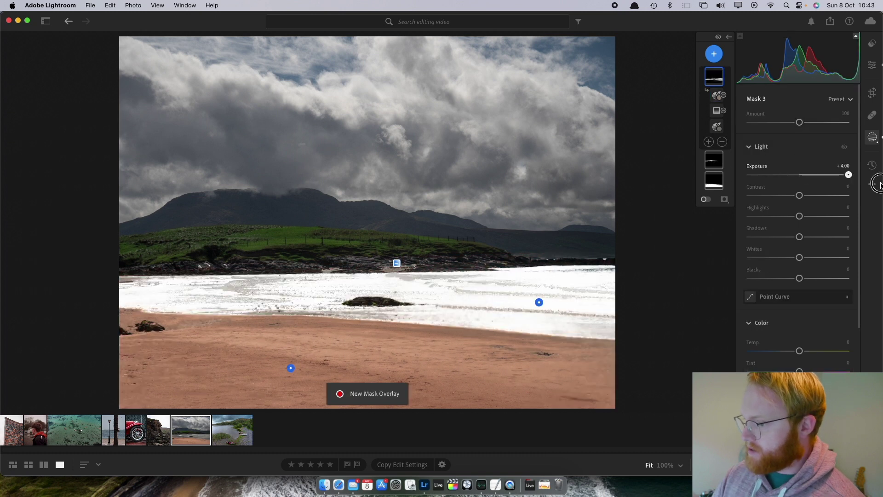
{"action": "double_click", "coordinate": [847, 175]}
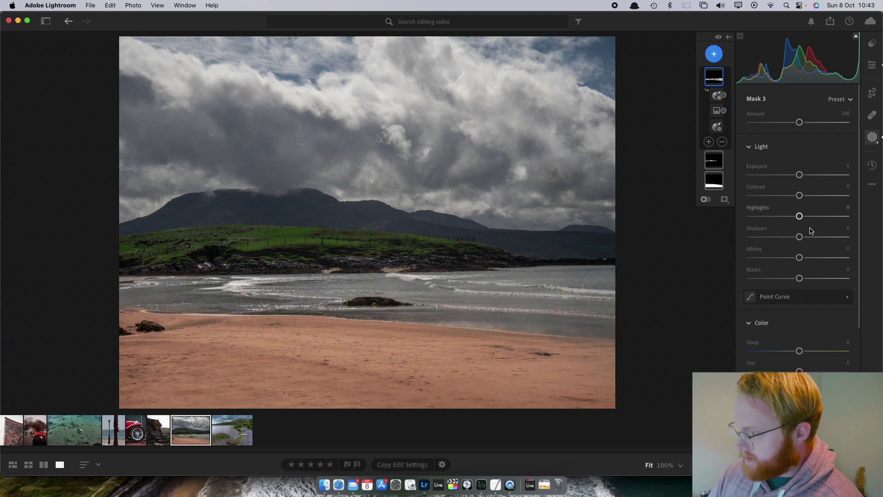
Try Temp -24, Hue -27.6 and Saturation -48 on the sea mask, and reset the Hue.
{"action": "left_click_drag", "start_coordinate": [798, 353], "coordinate": [781, 355]}
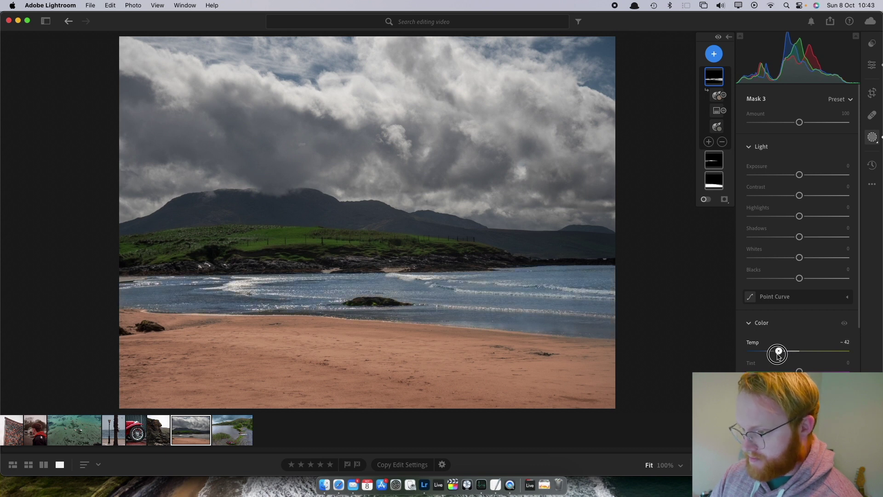
{"action": "scroll", "coordinate": [791, 322], "scroll_direction": "down", "scroll_amount": 3}
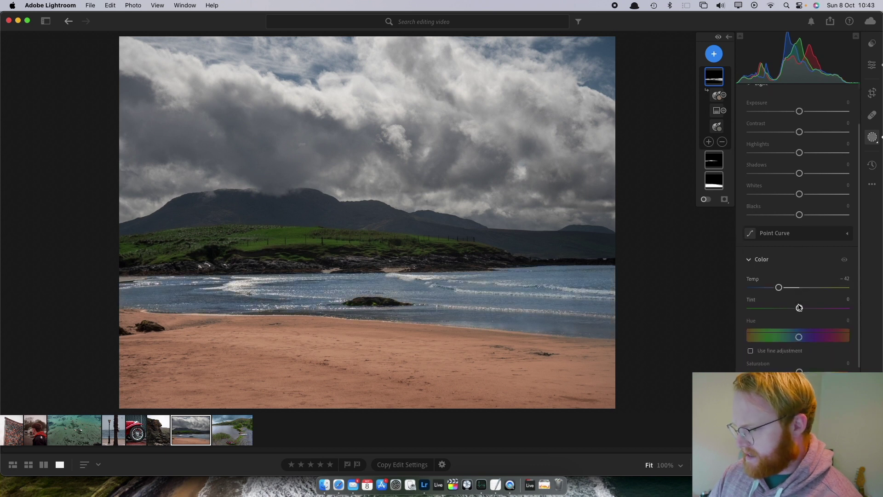
{"action": "left_click_drag", "start_coordinate": [799, 337], "coordinate": [791, 342]}
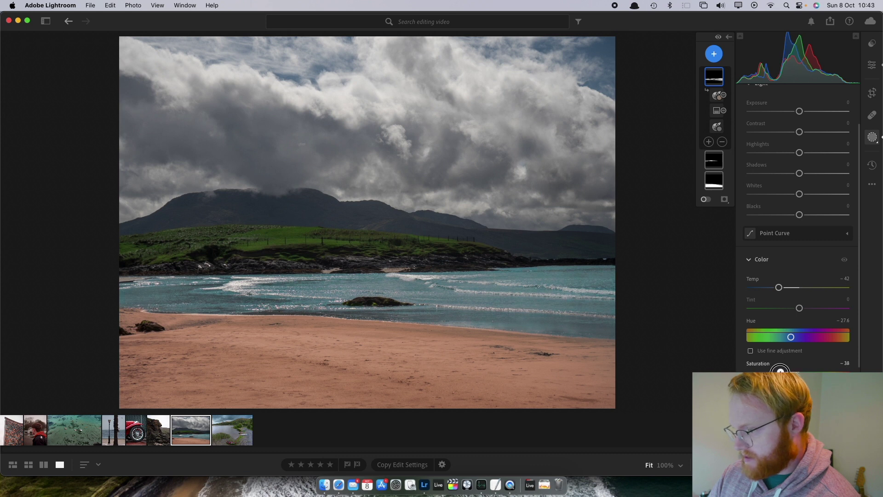
{"action": "left_click_drag", "start_coordinate": [774, 371], "coordinate": [776, 371]}
{"action": "mouse_move", "coordinate": [779, 288]}
{"action": "left_mouse_down"}
{"action": "mouse_move", "coordinate": [769, 287]}
{"action": "mouse_move", "coordinate": [787, 288]}
{"action": "left_mouse_up"}
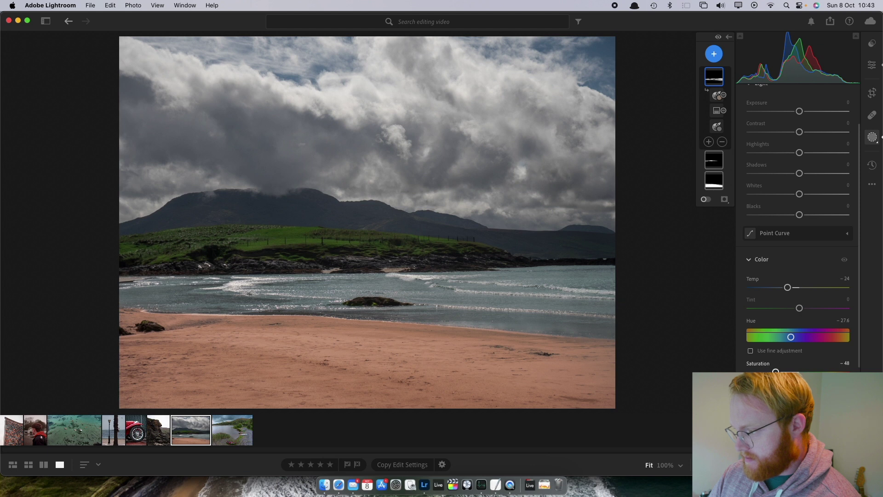
{"action": "double_click", "coordinate": [793, 338]}
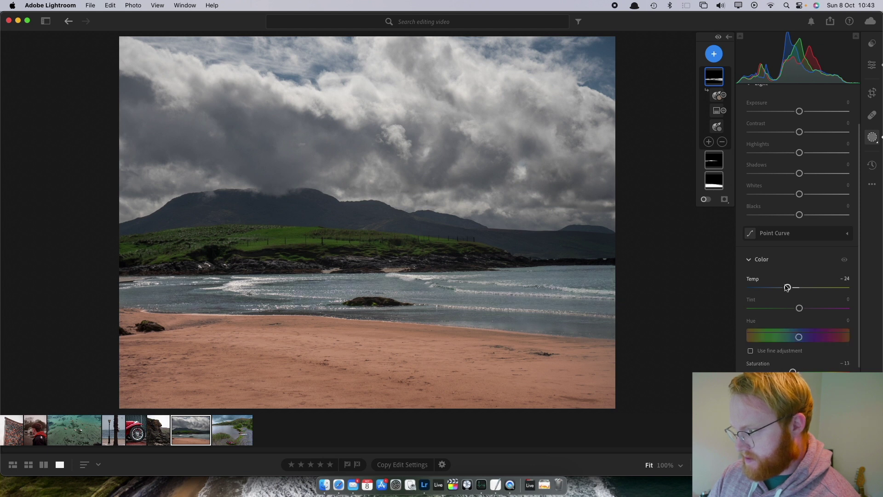
Set the sea mask's Temp to -52, Saturation to -16 and Exposure to -0.40.
{"action": "mouse_move", "coordinate": [787, 288]}
{"action": "left_mouse_down"}
{"action": "mouse_move", "coordinate": [743, 289]}
{"action": "mouse_move", "coordinate": [784, 294]}
{"action": "left_mouse_up"}
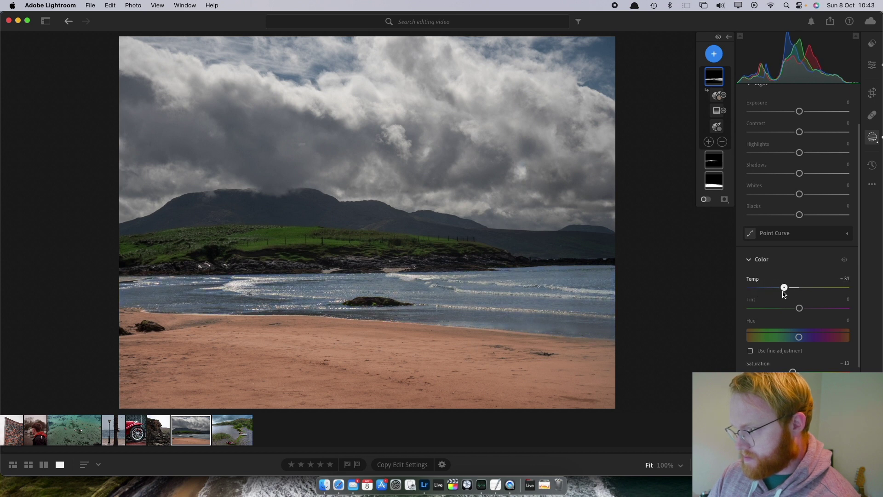
{"action": "left_click_drag", "start_coordinate": [787, 371], "coordinate": [791, 370]}
{"action": "left_click_drag", "start_coordinate": [799, 111], "coordinate": [797, 114]}
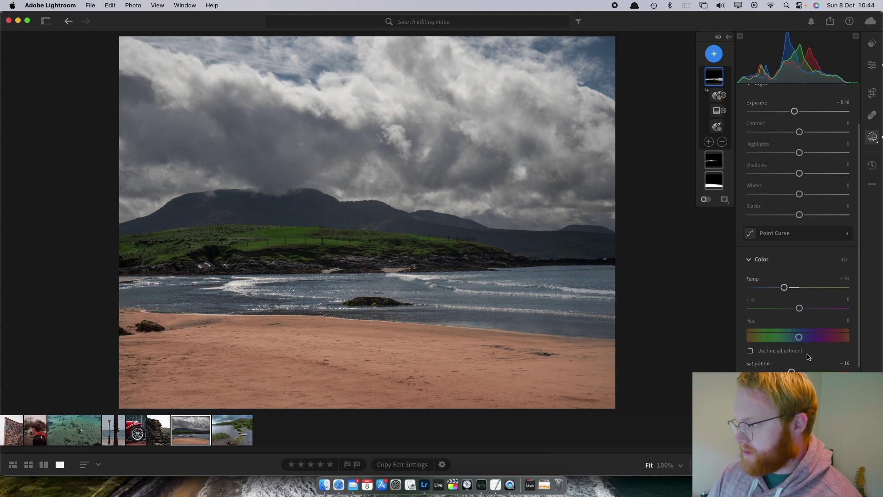
{"action": "left_click_drag", "start_coordinate": [784, 290], "coordinate": [774, 291]}
Add a Brush component to the sea mask and paint over the shallow water beside the rocks near the beach.
{"action": "left_click", "coordinate": [709, 141]}
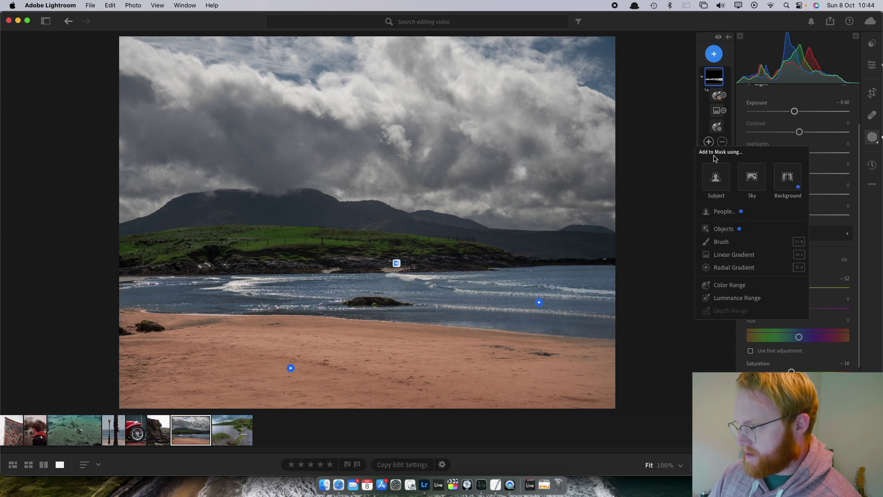
{"action": "left_click", "coordinate": [723, 242]}
{"action": "mouse_move", "coordinate": [194, 303]}
{"action": "left_mouse_down"}
{"action": "mouse_move", "coordinate": [177, 296]}
{"action": "mouse_move", "coordinate": [237, 300]}
{"action": "mouse_move", "coordinate": [201, 296]}
{"action": "mouse_move", "coordinate": [236, 291]}
{"action": "mouse_move", "coordinate": [168, 288]}
{"action": "mouse_move", "coordinate": [270, 287]}
{"action": "mouse_move", "coordinate": [246, 297]}
{"action": "left_mouse_up"}
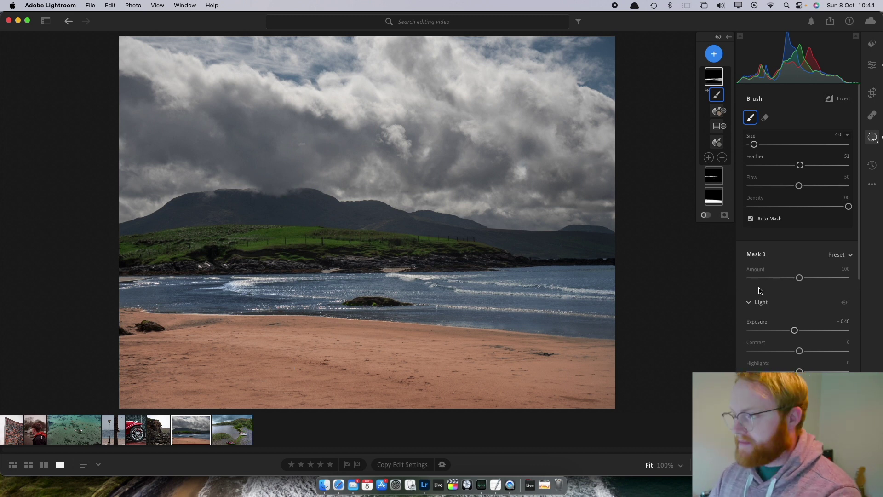
{"action": "left_click", "coordinate": [717, 61]}
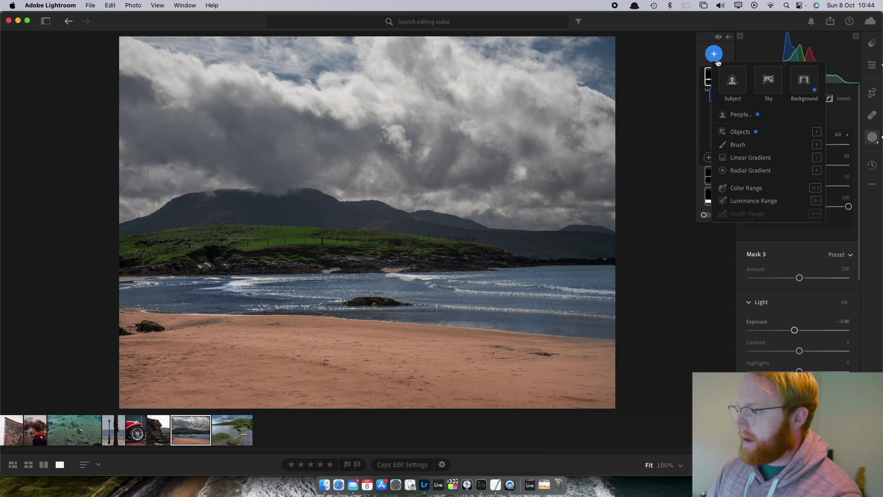
{"action": "left_click", "coordinate": [742, 188]}
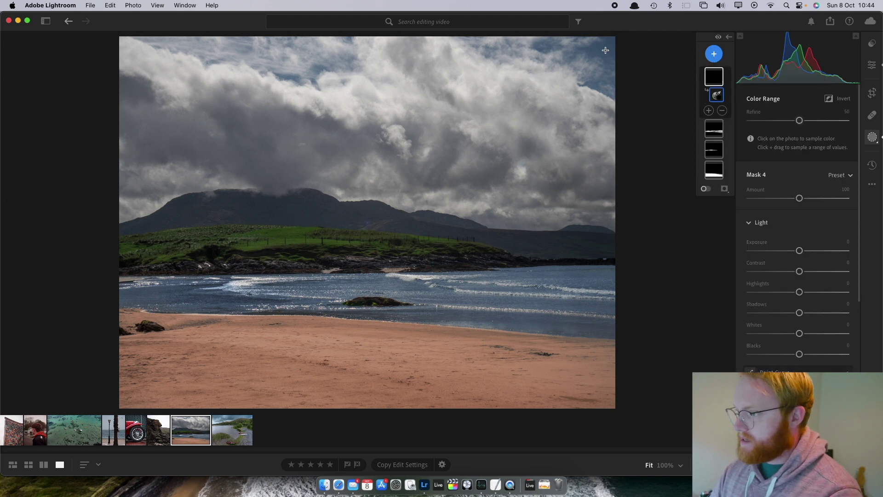
{"action": "left_click", "coordinate": [605, 50]}
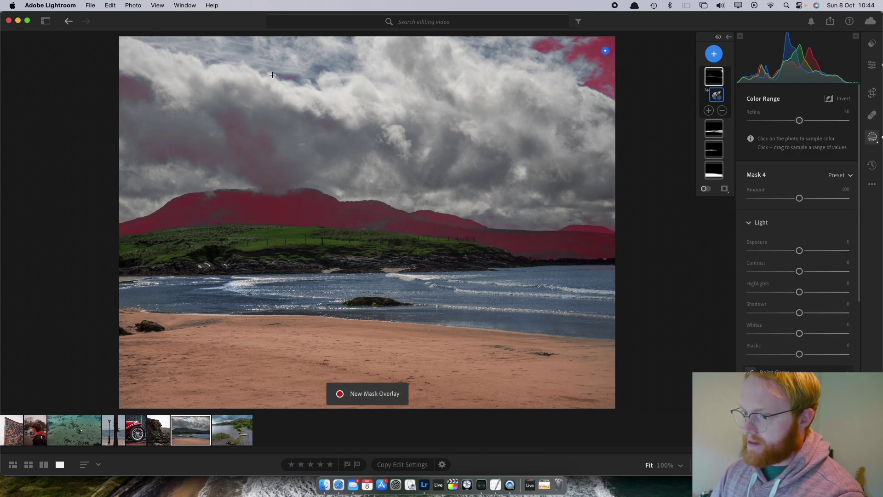
{"action": "left_click", "coordinate": [722, 110]}
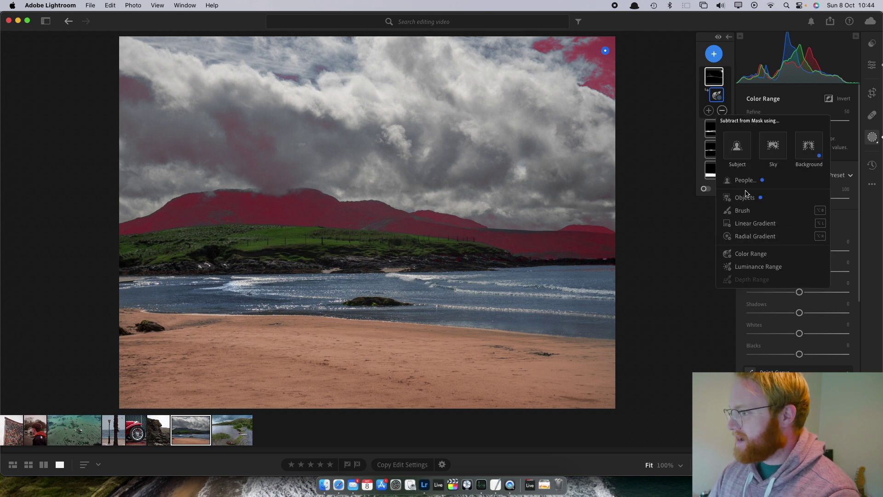
{"action": "left_click", "coordinate": [710, 78]}
{"action": "left_click", "coordinate": [713, 77]}
{"action": "right_click", "coordinate": [714, 77]}
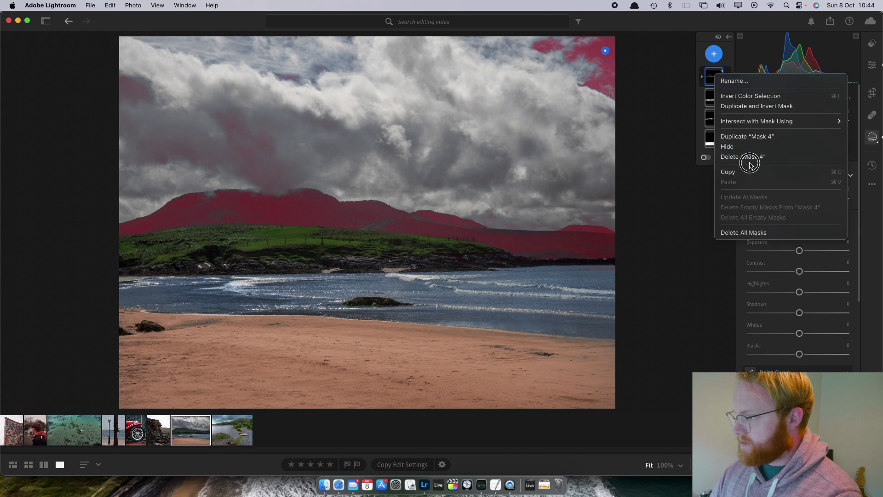
{"action": "left_click", "coordinate": [745, 157]}
Create a Sky mask and set its Exposure to -0.08.
{"action": "left_click", "coordinate": [714, 54]}
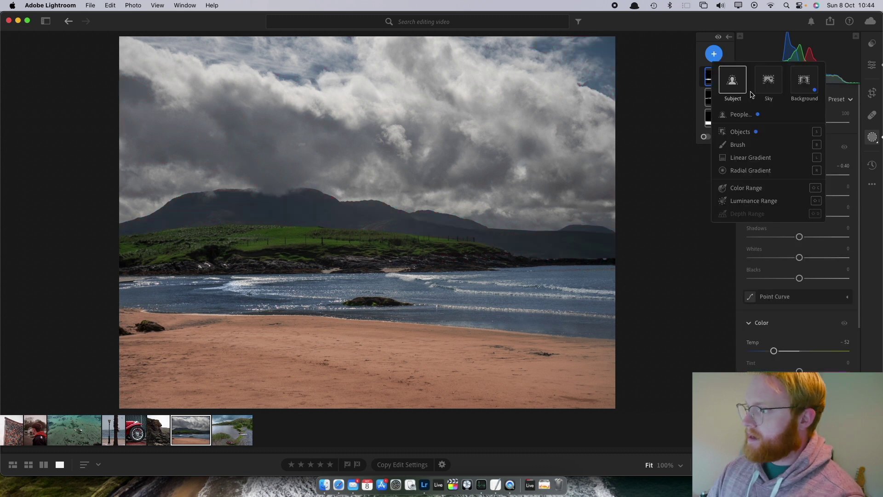
{"action": "left_click", "coordinate": [765, 80]}
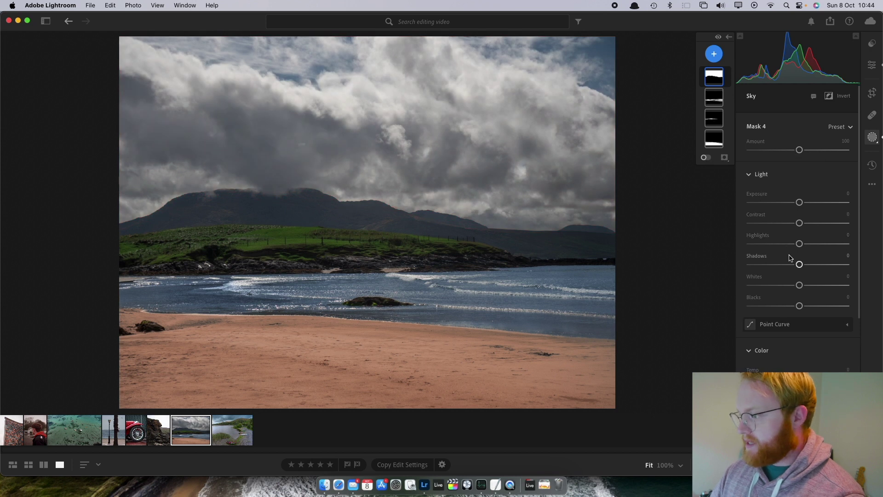
{"action": "mouse_move", "coordinate": [798, 203]}
{"action": "left_mouse_down"}
{"action": "mouse_move", "coordinate": [791, 204]}
{"action": "mouse_move", "coordinate": [798, 204]}
{"action": "left_mouse_up"}
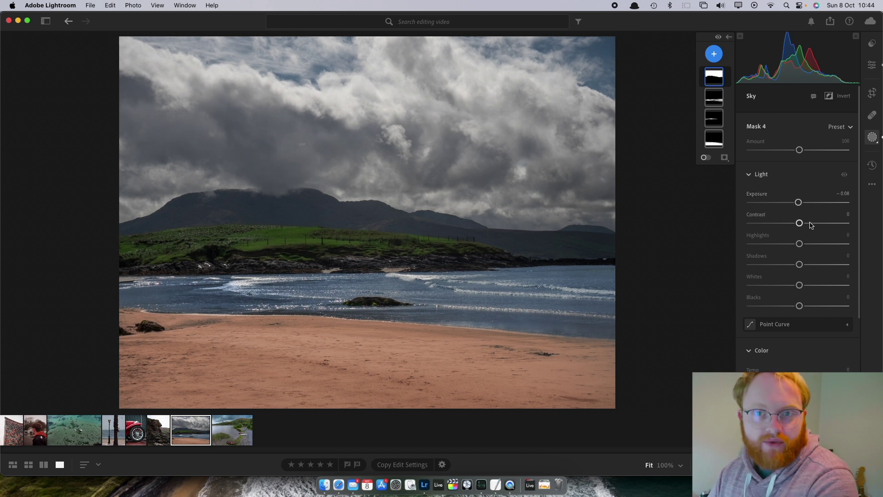
Try a Contrast of +82 on the sky mask and reset it.
{"action": "left_click_drag", "start_coordinate": [801, 225], "coordinate": [840, 225]}
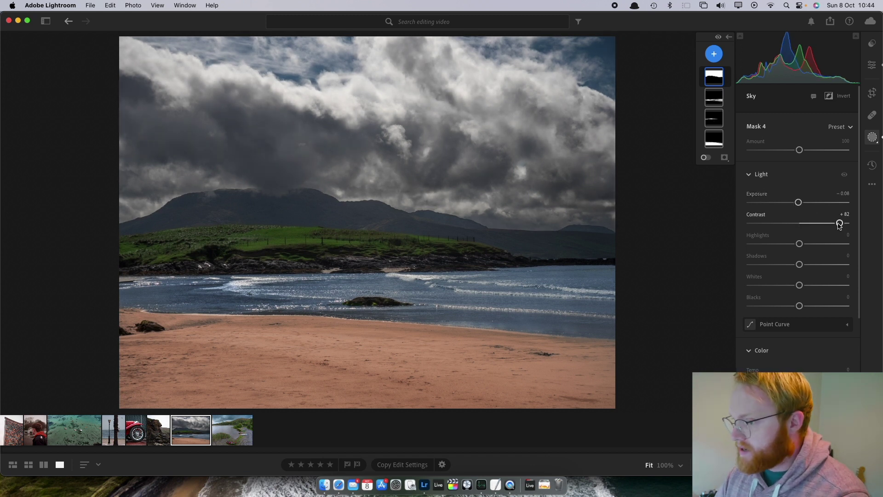
{"action": "double_click", "coordinate": [840, 224]}
{"action": "scroll", "coordinate": [814, 244], "scroll_direction": "down", "scroll_amount": 3}
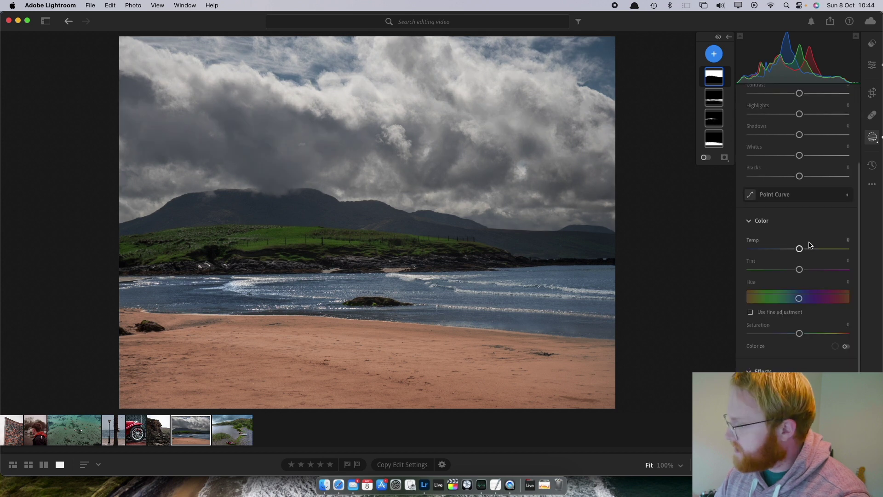
Set the sky mask's Temp to -16, Saturation to +42 and Hue to -6.4.
{"action": "left_click_drag", "start_coordinate": [802, 250], "coordinate": [793, 250]}
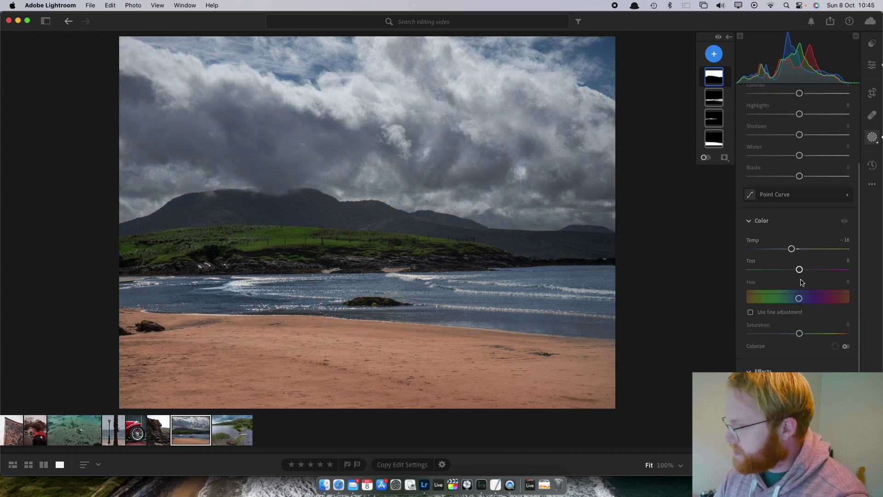
{"action": "left_click_drag", "start_coordinate": [799, 339], "coordinate": [826, 344]}
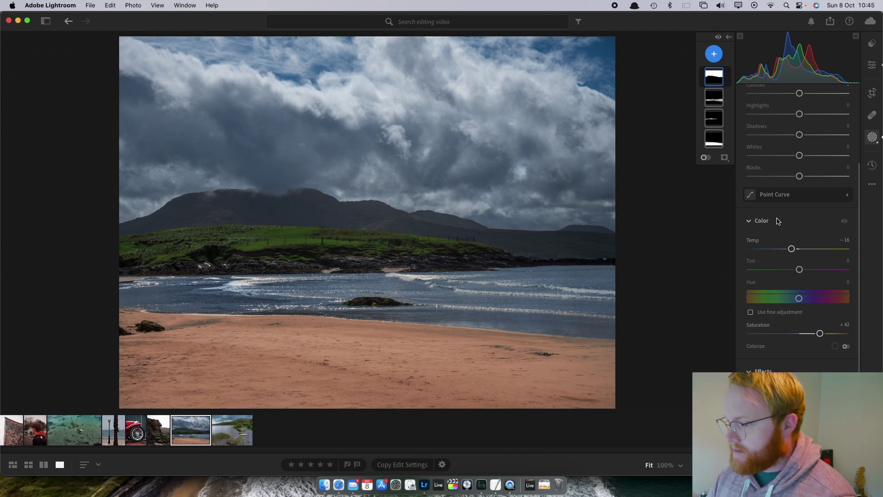
{"action": "left_click_drag", "start_coordinate": [799, 299], "coordinate": [796, 302]}
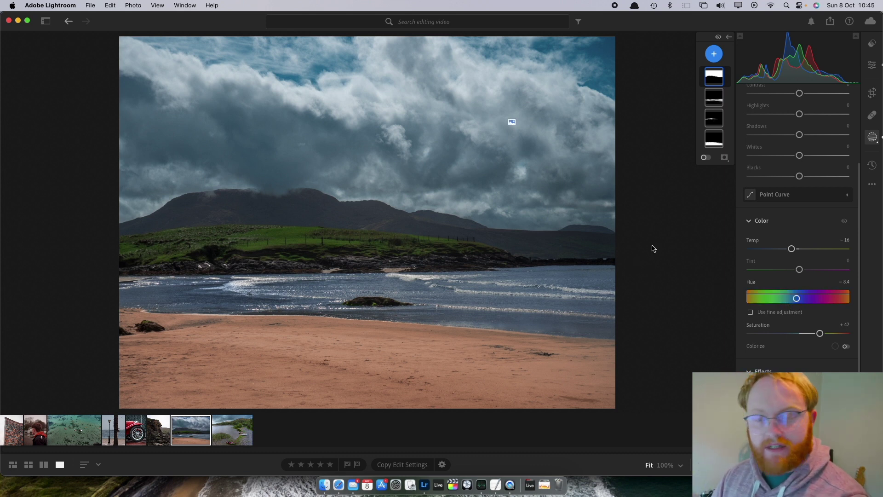
Preview the Original version of the beach photo in the version history to compare it with the edit.
{"action": "left_click", "coordinate": [873, 165]}
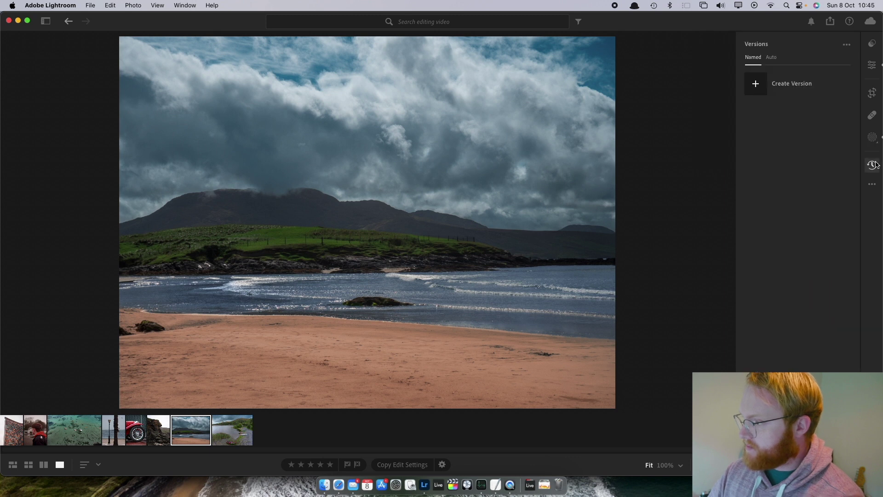
{"action": "left_click", "coordinate": [809, 120]}
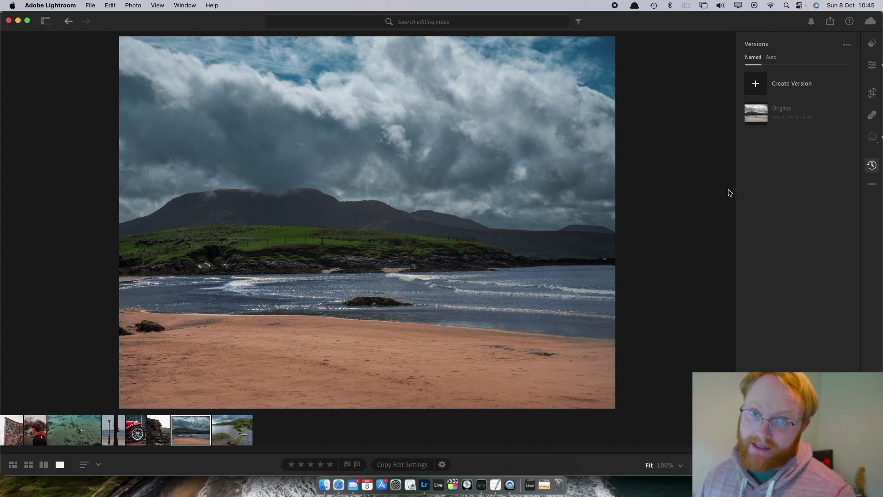
{"action": "mouse_move", "coordinate": [753, 112]}
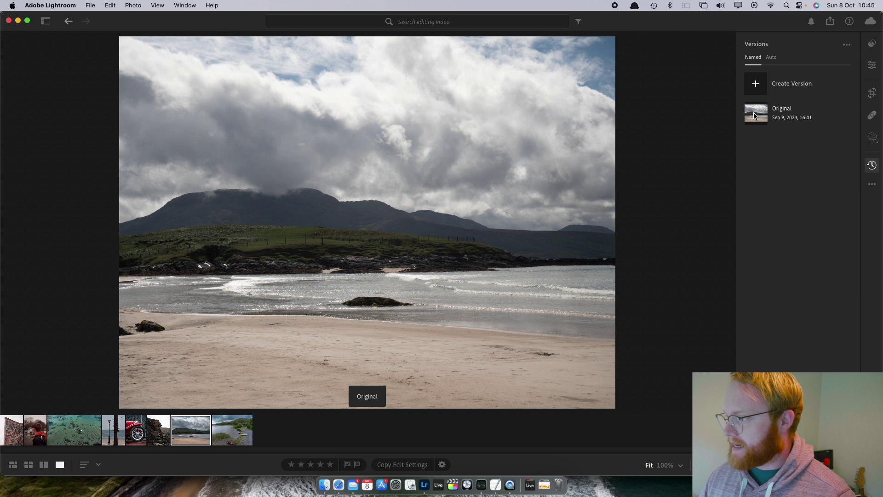